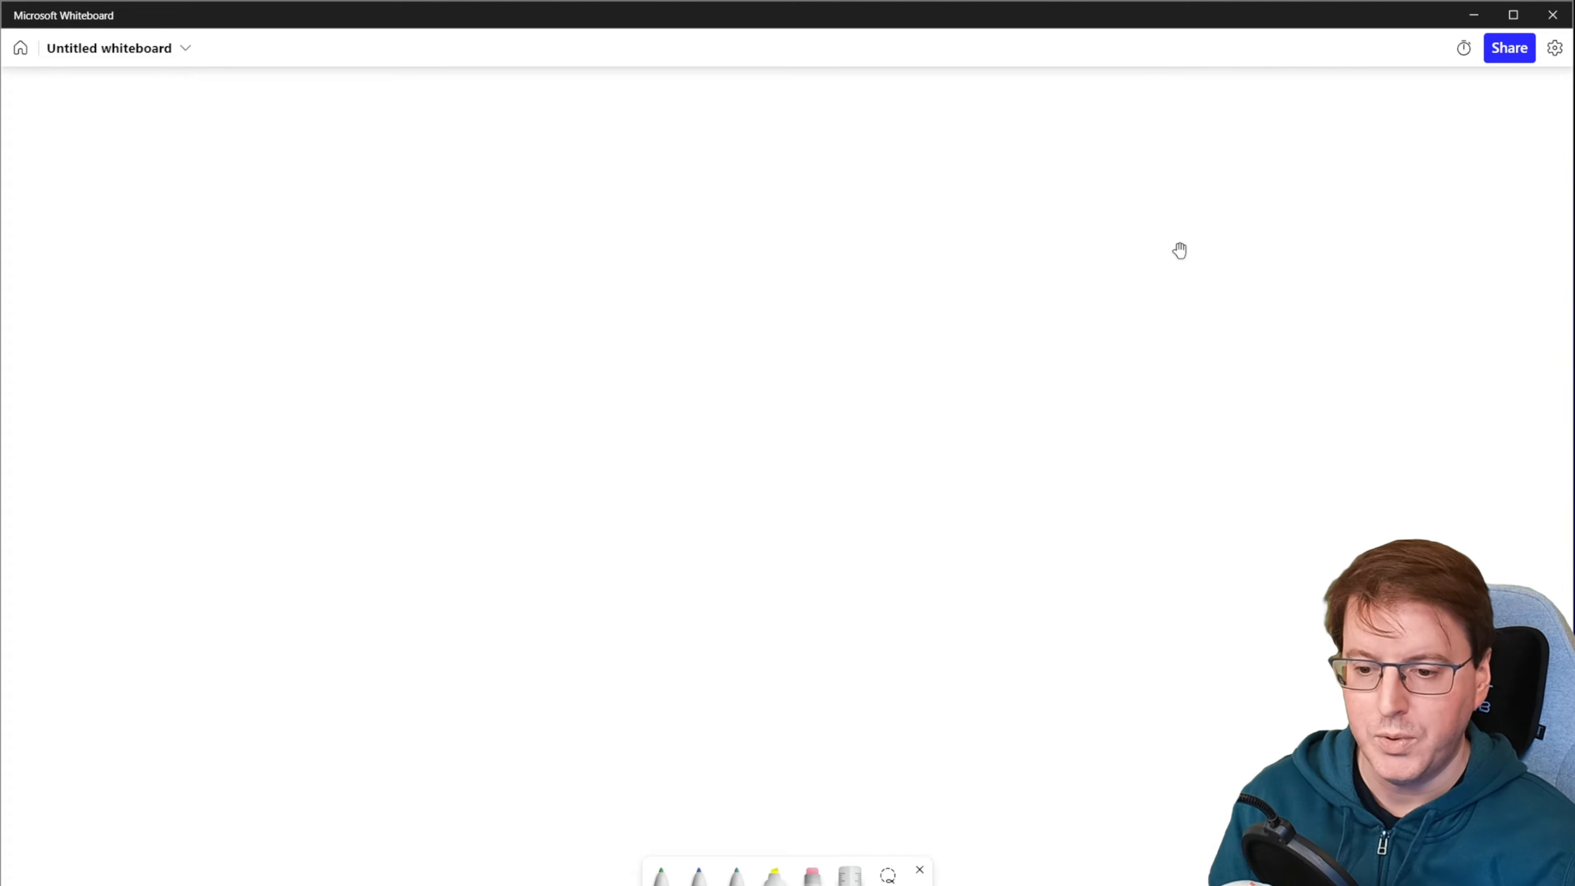
Step: Handwrite "ISO win ser 2022" in blue pen along the upper part of the blank whiteboard
left_click(699, 875)
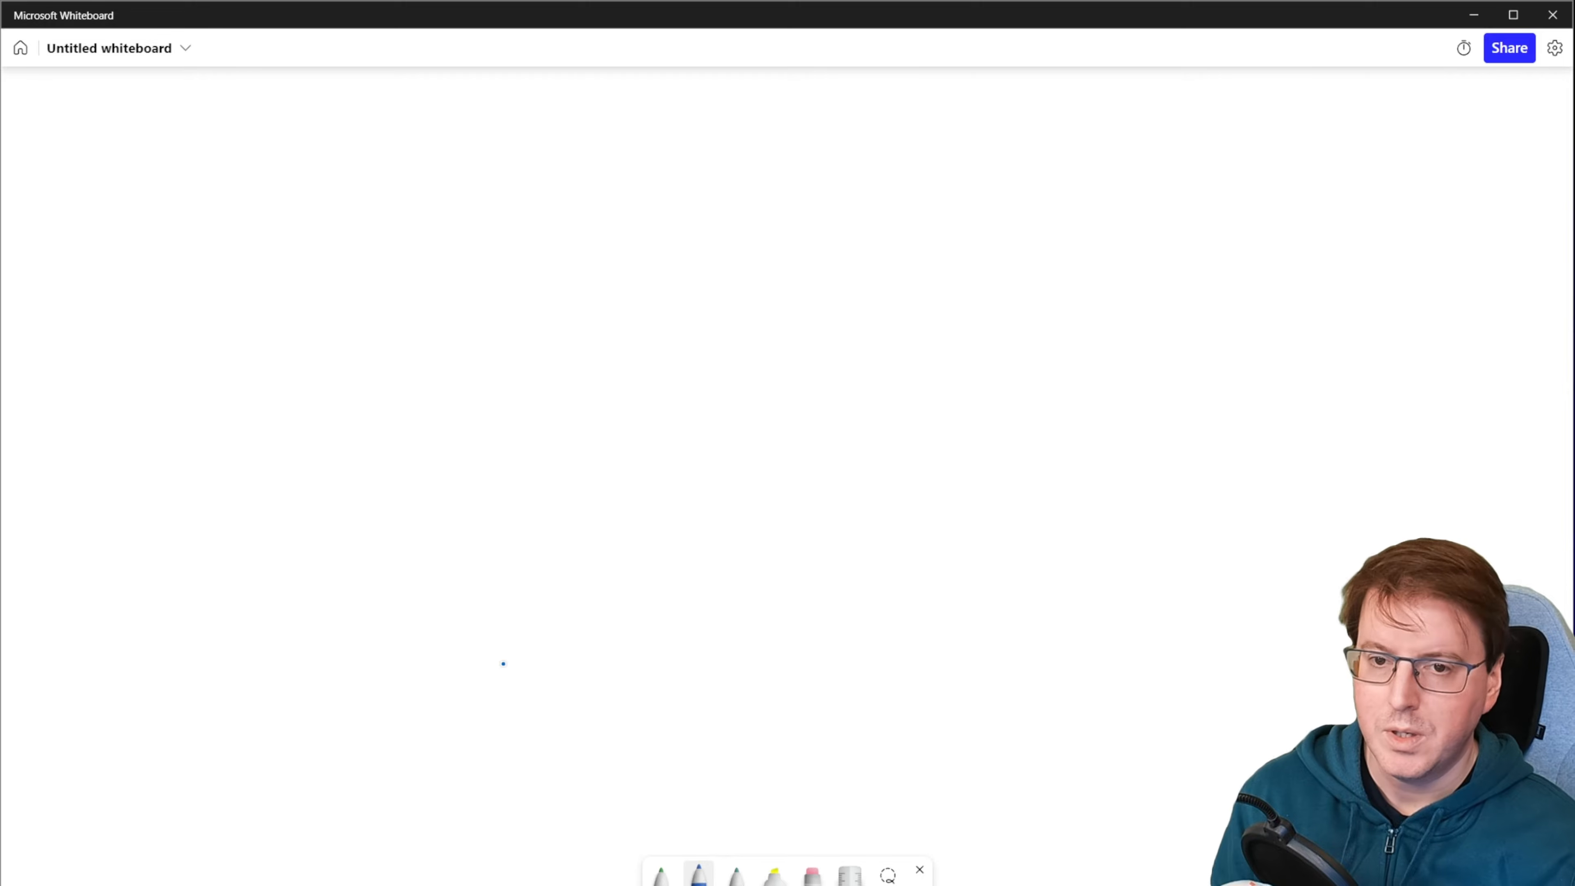
left_click_drag(138, 114, 159, 141)
mouse_move(186, 118)
left_mouse_down()
mouse_move(287, 127)
mouse_move(289, 143)
left_mouse_up()
left_click(293, 119)
mouse_move(297, 141)
left_mouse_down()
mouse_move(310, 124)
mouse_move(317, 141)
left_mouse_up()
left_click_drag(379, 117, 397, 139)
mouse_move(399, 136)
left_mouse_down()
mouse_move(411, 122)
mouse_move(460, 138)
left_mouse_up()
left_click_drag(471, 121, 536, 142)
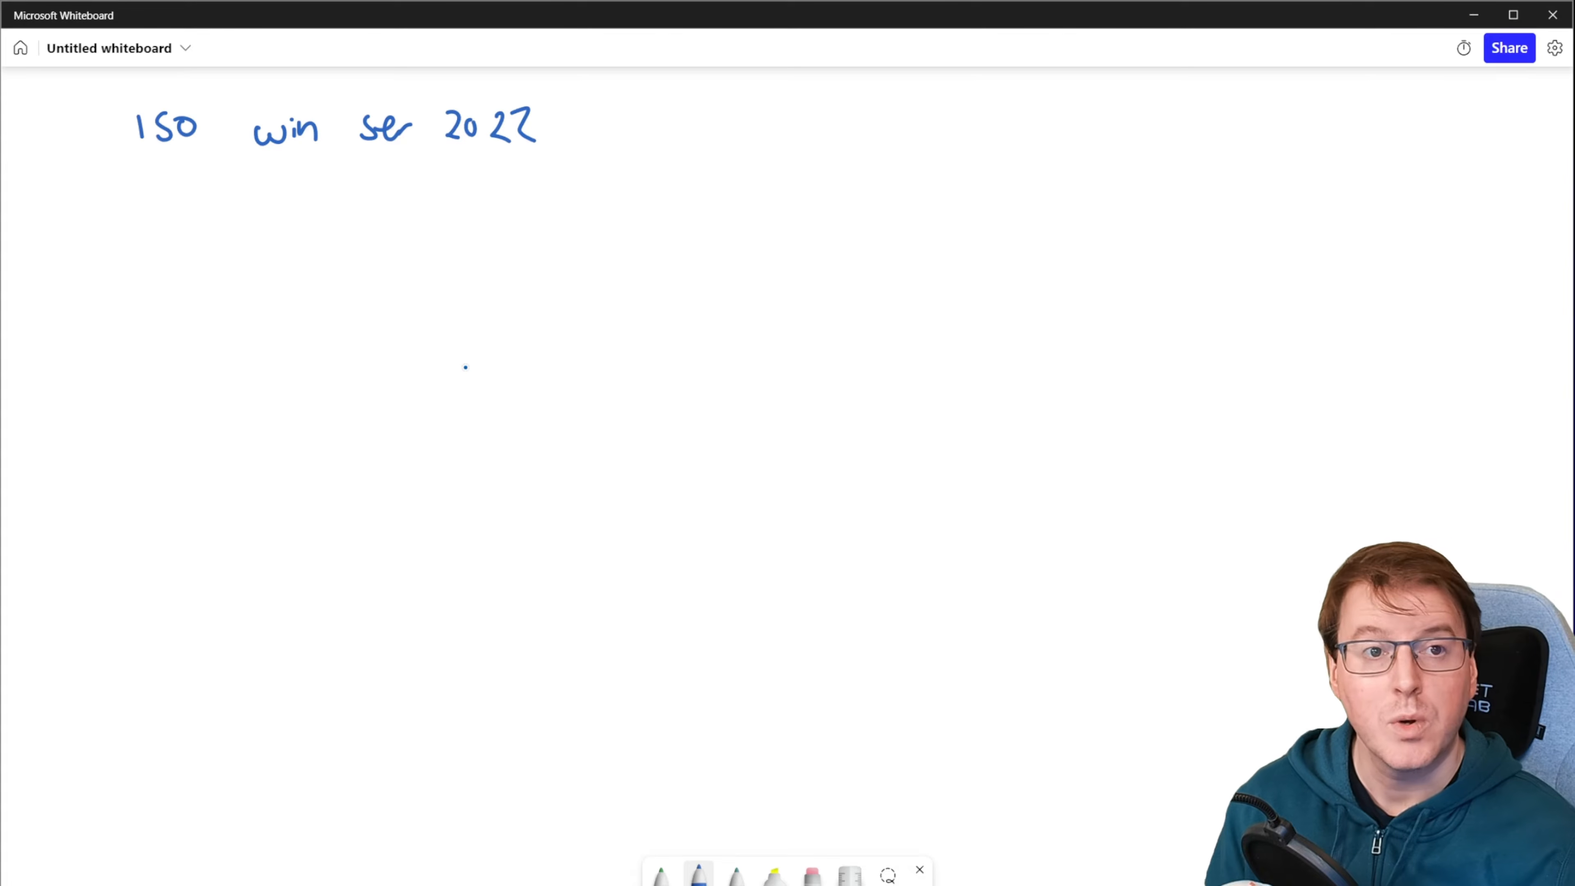
Step: Draw a blue box labelled "VM" below the heading, and write "ISO" beside it with an arrow leading into the box
mouse_move(390, 335)
left_mouse_down()
mouse_move(391, 428)
mouse_move(578, 282)
mouse_move(400, 312)
left_mouse_up()
left_click_drag(439, 262, 494, 268)
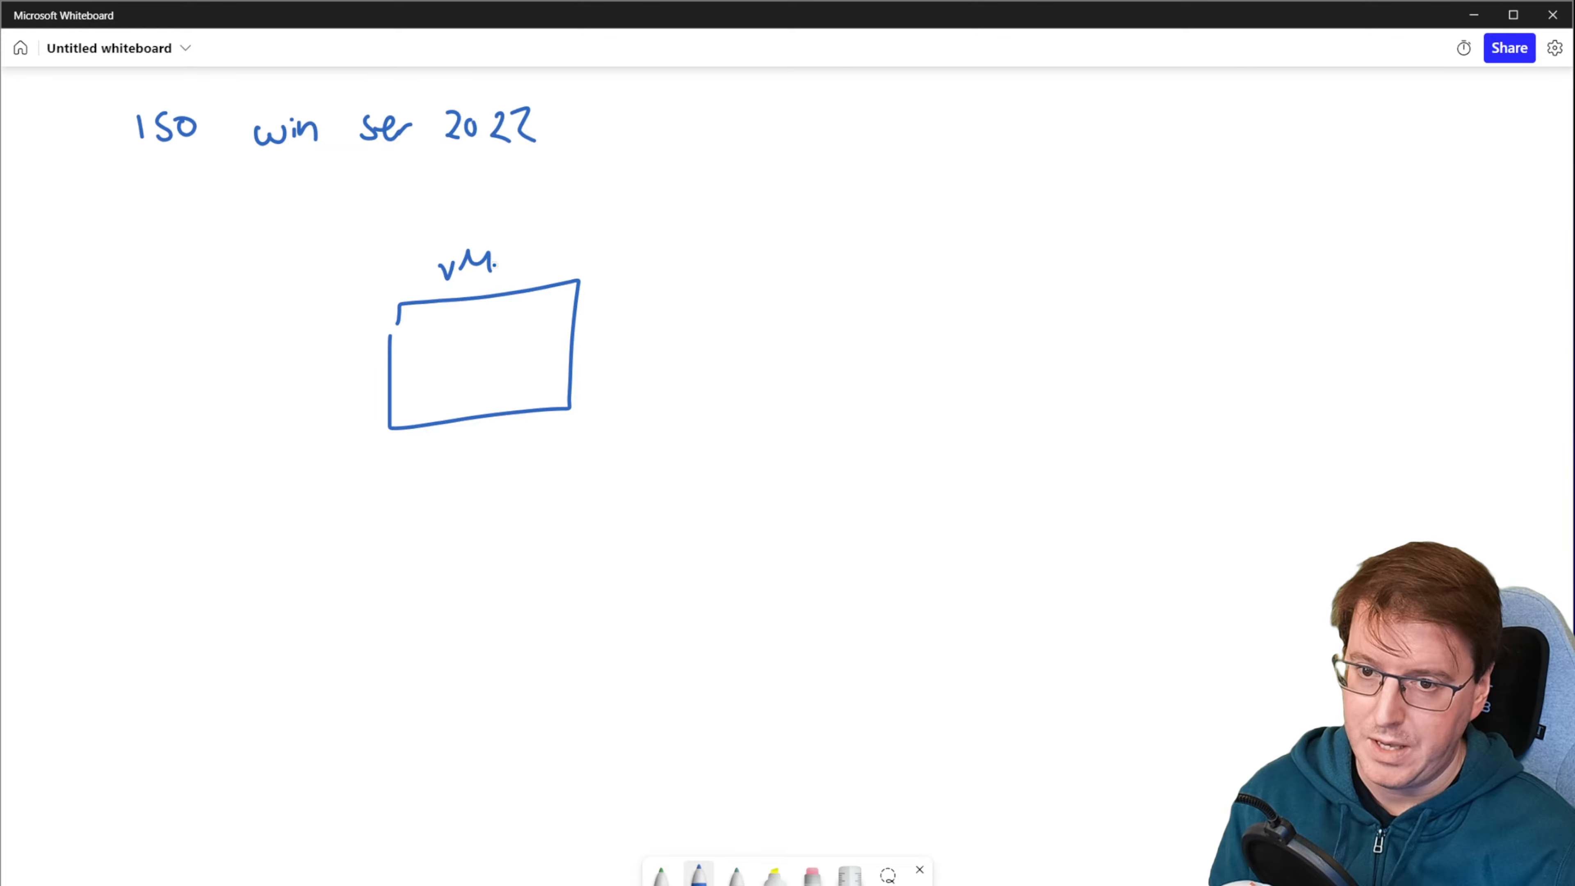
mouse_move(65, 288)
left_mouse_down()
mouse_move(64, 313)
mouse_move(81, 306)
left_mouse_up()
mouse_move(124, 281)
left_mouse_down()
mouse_move(110, 298)
mouse_move(124, 281)
mouse_move(373, 322)
left_mouse_up()
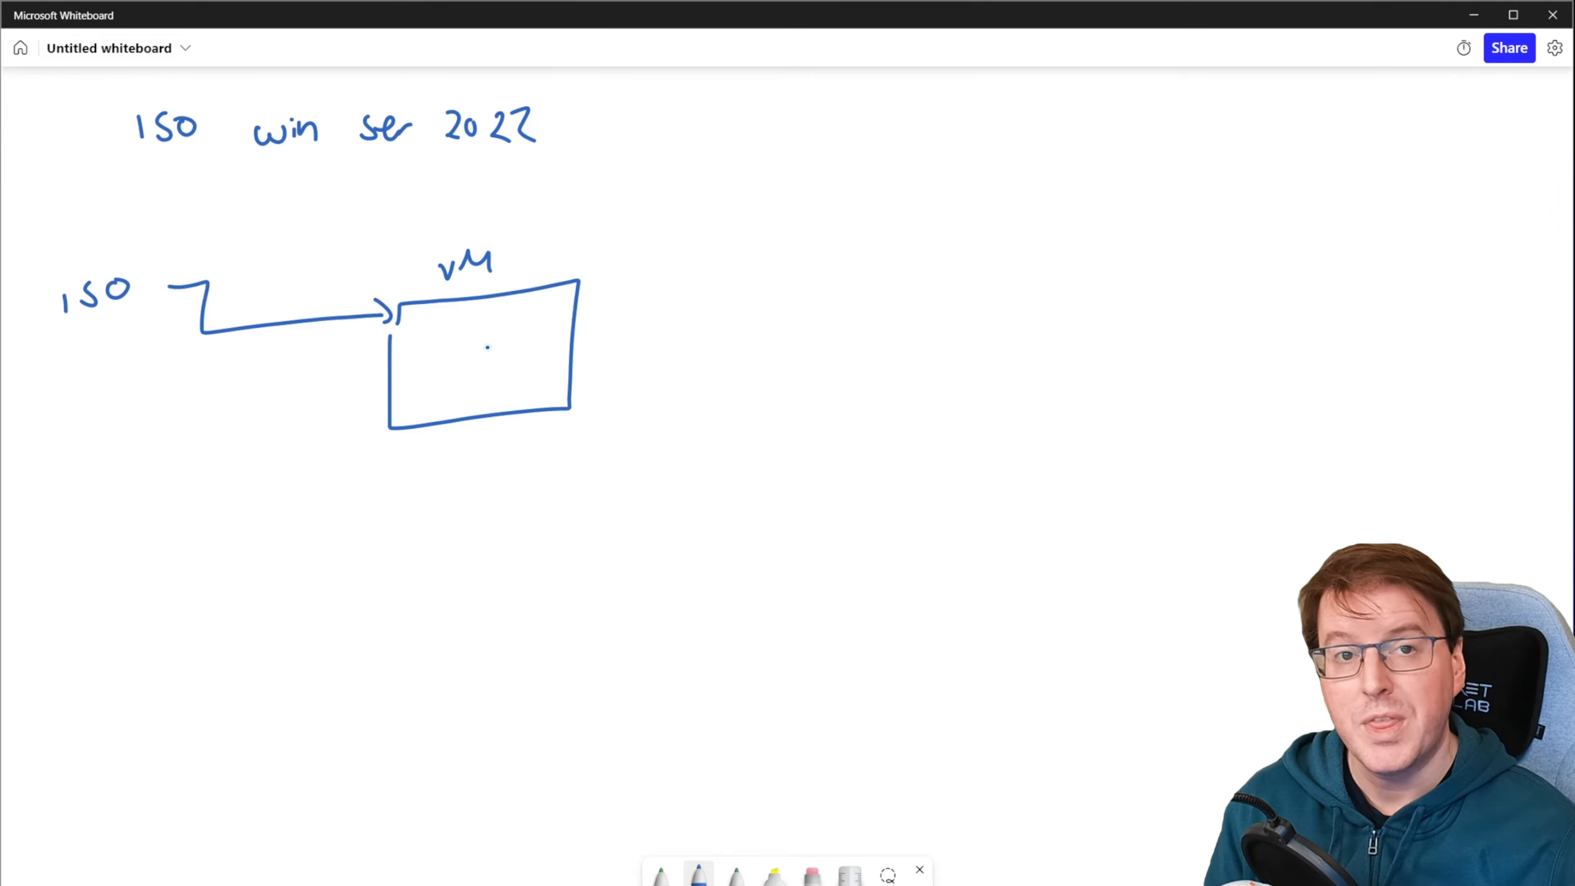
Step: Write "CORE" in blue inside the VM box and draw a small bent arrow pointing to it
left_click_drag(458, 335, 457, 353)
mouse_move(470, 336)
left_mouse_down()
mouse_move(462, 354)
mouse_move(469, 335)
left_mouse_up()
mouse_move(481, 355)
left_mouse_down()
mouse_move(490, 335)
mouse_move(496, 354)
left_mouse_up()
left_click_drag(513, 330, 515, 352)
left_click_drag(504, 342, 512, 340)
left_click_drag(535, 274, 538, 331)
Step: Underline 2022 with the multicolour pen, and write "2012" beside it with "GUI" beneath
left_click(736, 872)
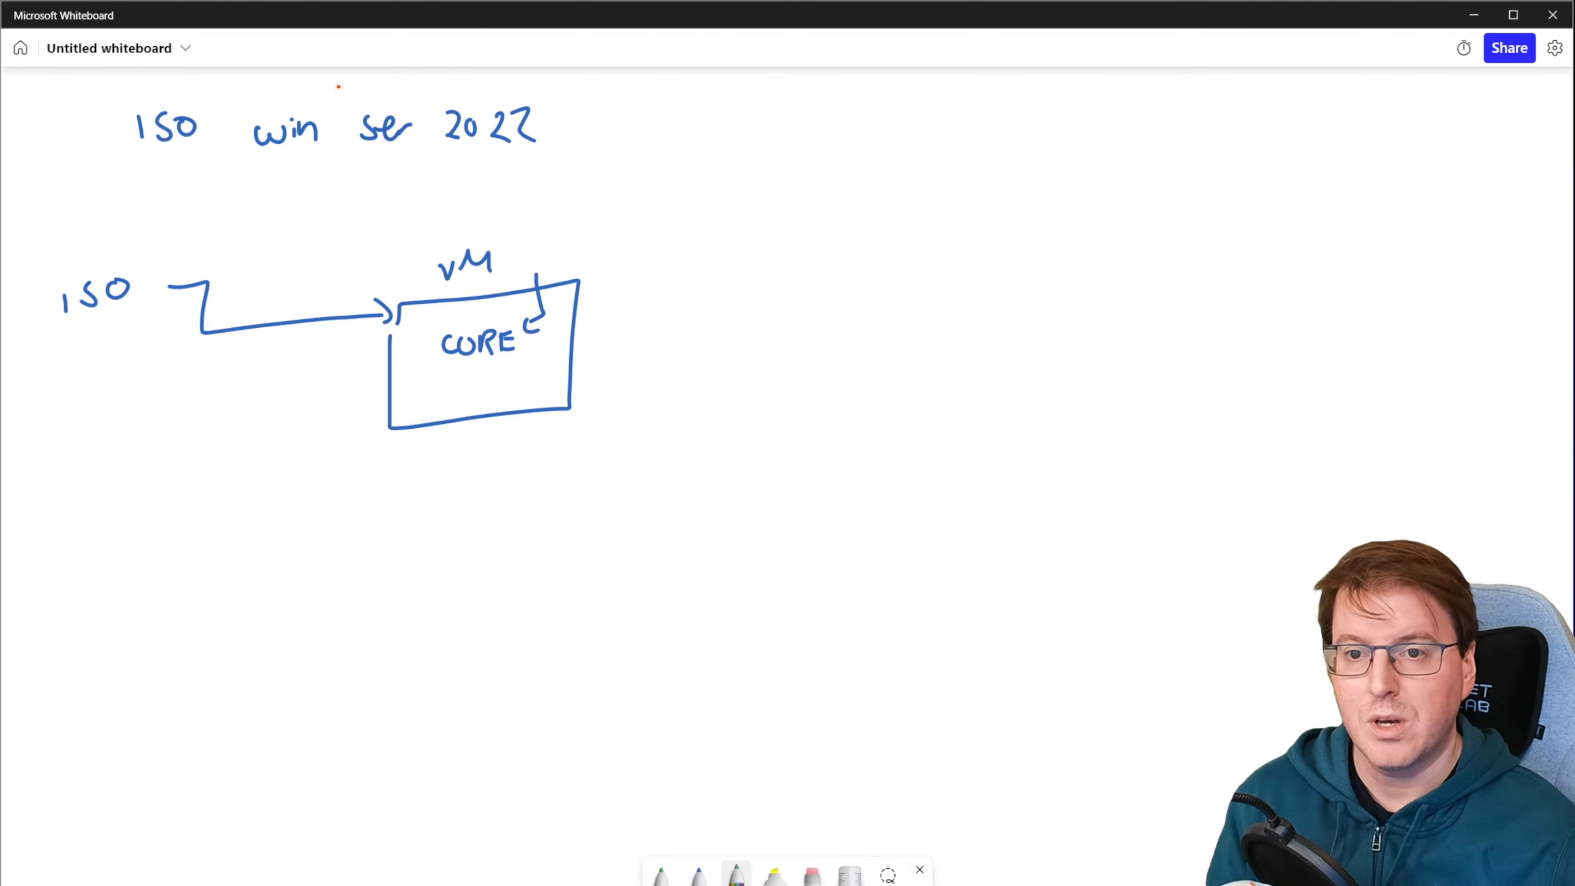
left_click_drag(459, 165, 507, 165)
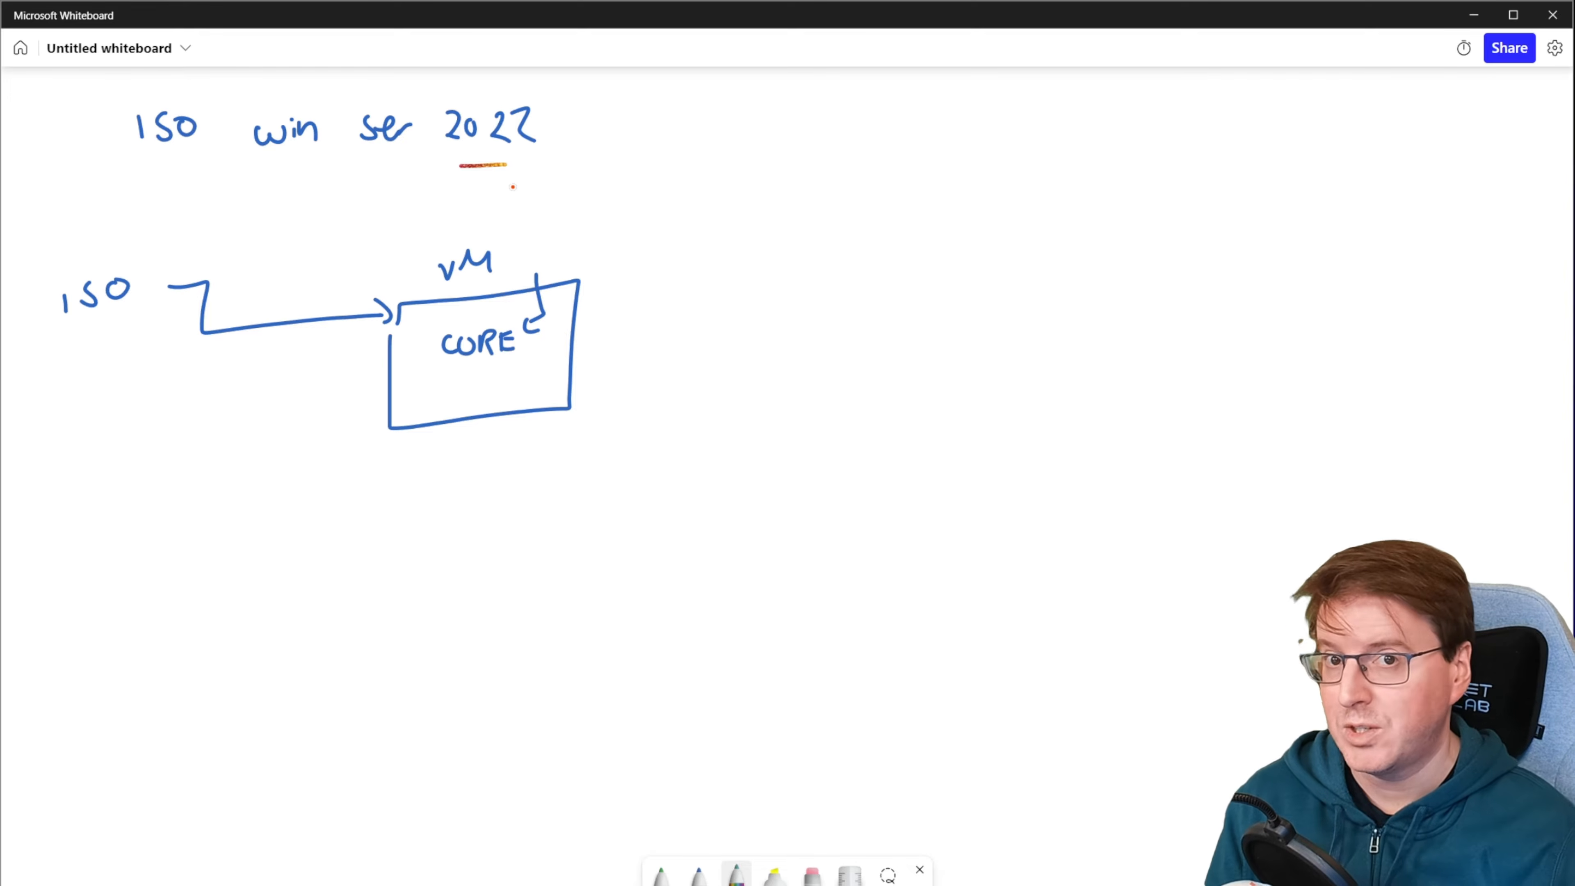
mouse_move(614, 122)
left_mouse_down()
mouse_move(633, 147)
mouse_move(648, 120)
left_mouse_up()
left_click_drag(665, 119, 666, 149)
mouse_move(676, 123)
left_mouse_down()
mouse_move(680, 145)
mouse_move(704, 144)
mouse_move(716, 231)
left_mouse_up()
left_click_drag(707, 199, 744, 231)
left_click_drag(760, 194, 769, 231)
left_click_drag(740, 197, 766, 187)
Step: Write "CORE" below GUI in the multicolour pen, with an arrow pointing at it and an underline
left_click_drag(704, 281, 713, 303)
left_click_drag(715, 287, 729, 304)
mouse_move(729, 282)
left_mouse_down()
mouse_move(741, 301)
mouse_move(767, 287)
left_mouse_up()
left_click_drag(748, 299, 794, 297)
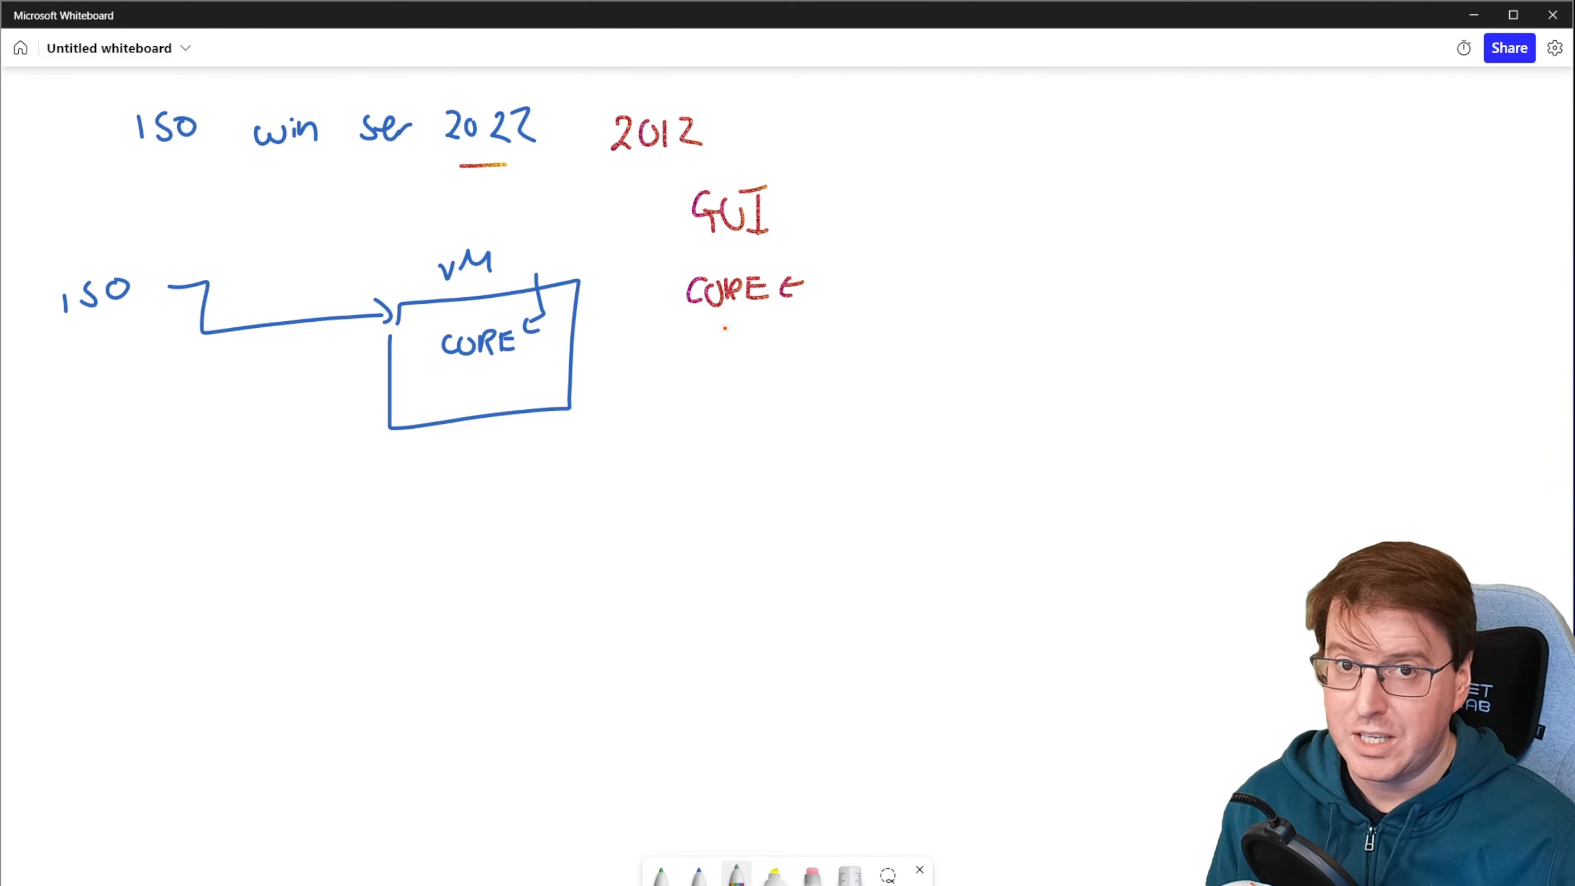
left_click_drag(690, 324, 754, 316)
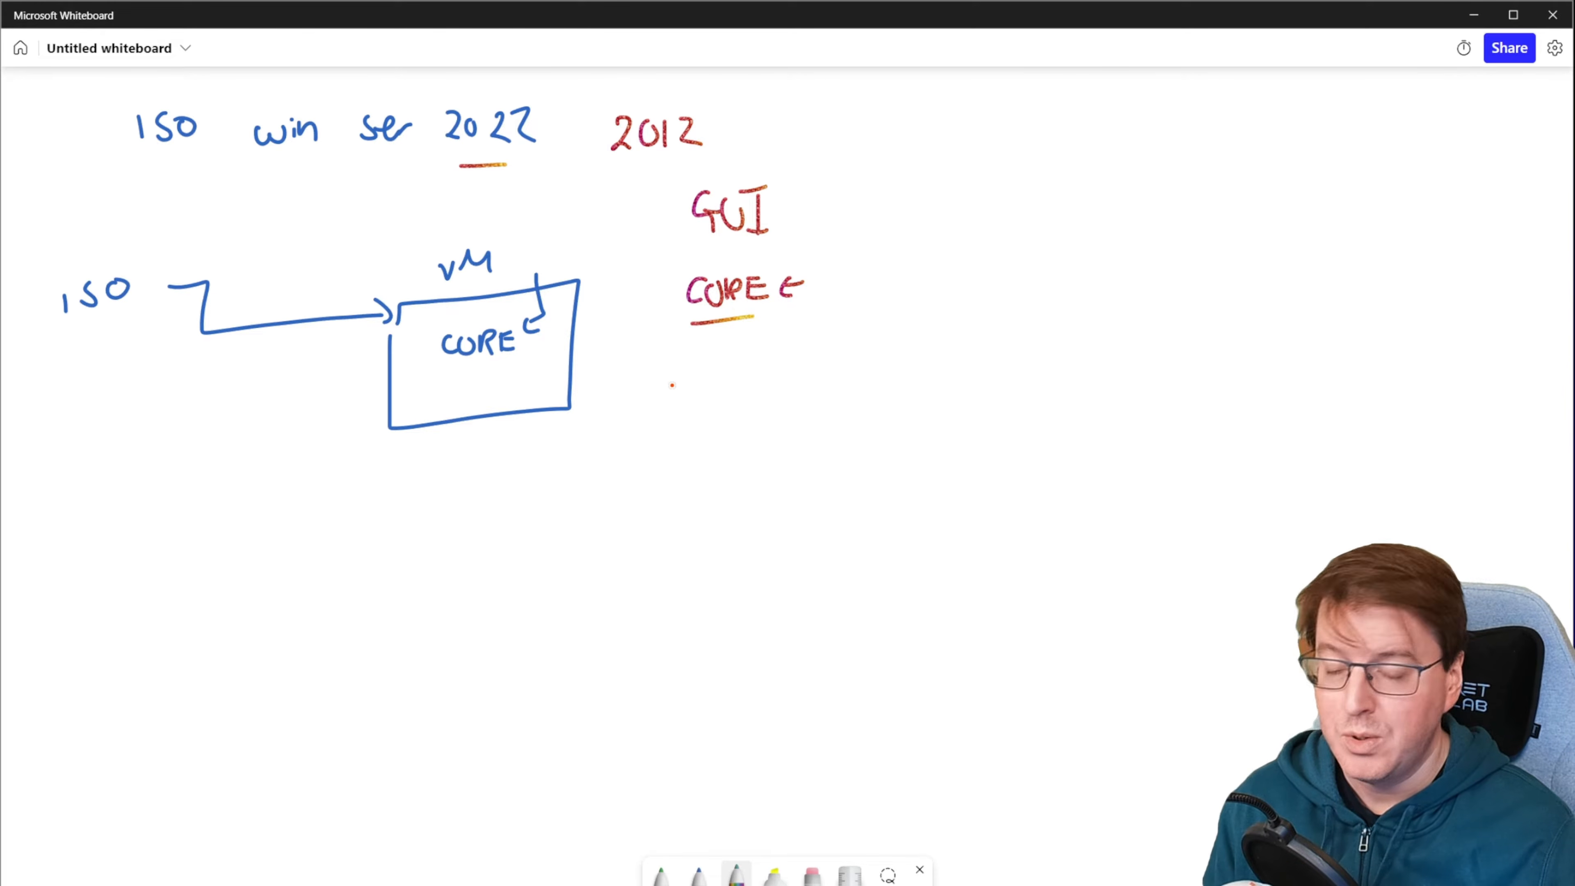
Step: Write "commands" below the underlined CORE and draw an arrow from it to the VM box
left_click_drag(657, 381, 793, 382)
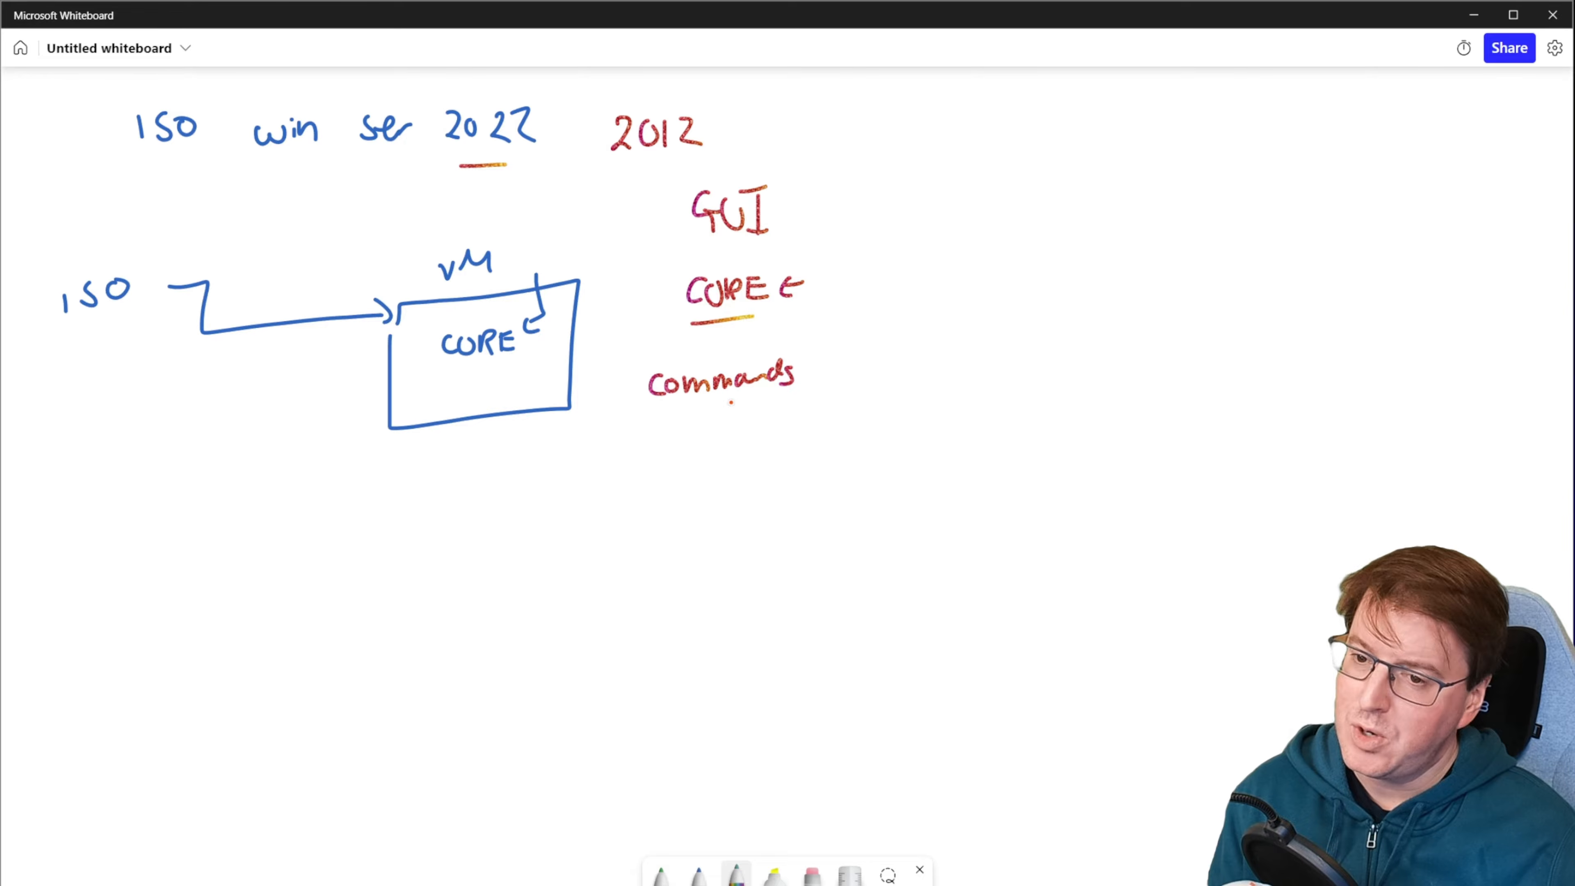
left_click_drag(618, 375, 586, 376)
left_click_drag(580, 371, 581, 386)
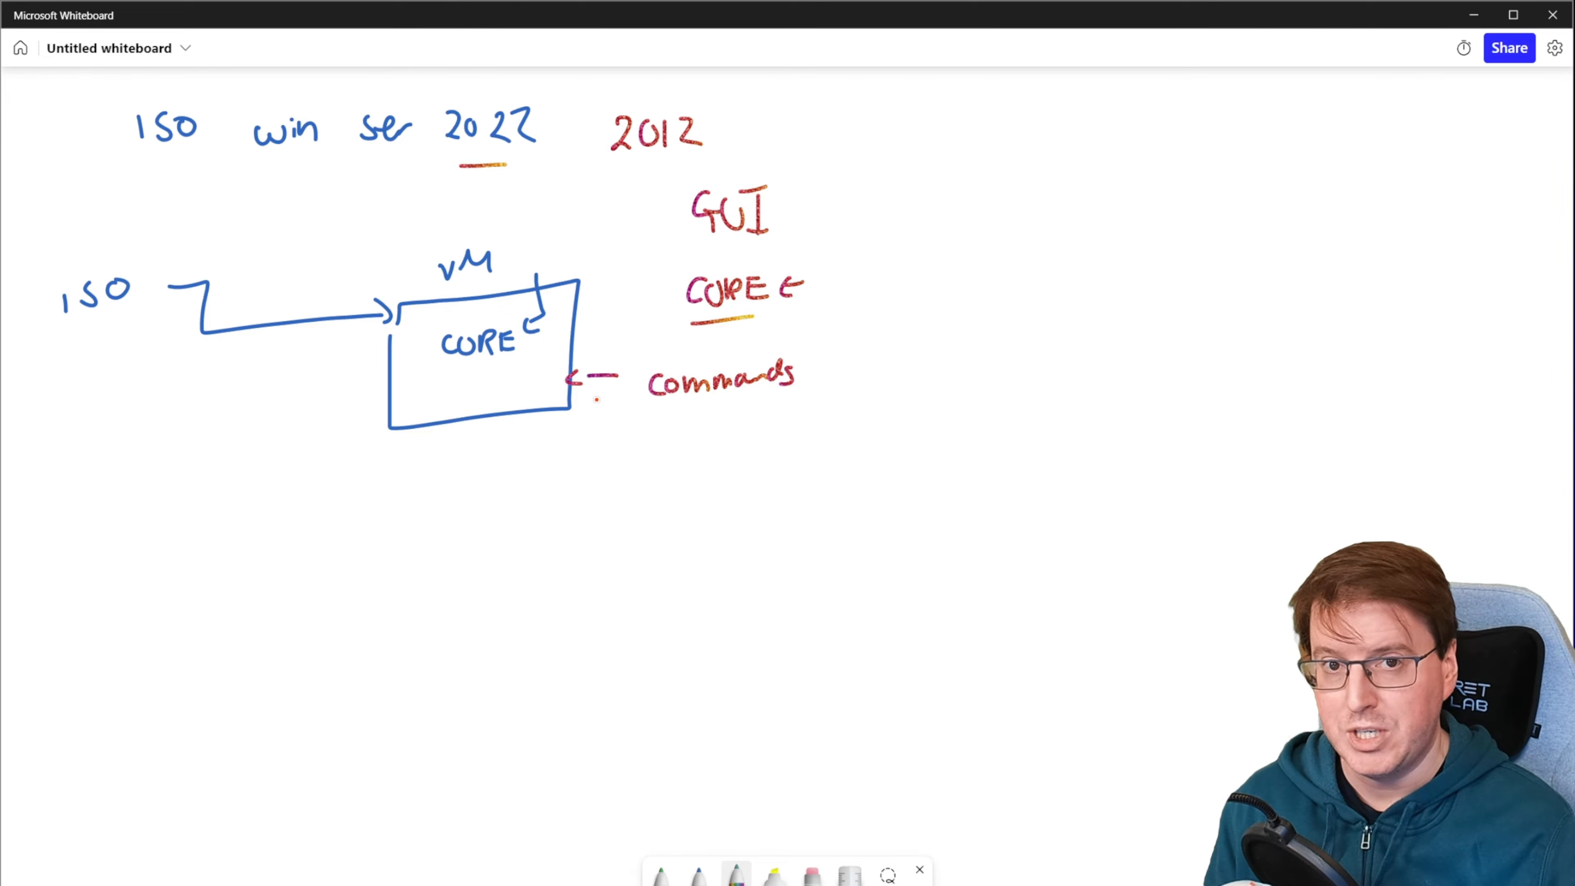
Step: Draw a second blue box below the VM box, and write a framed "WAC" inside it in the multicolour pen
left_click(698, 875)
mouse_move(436, 621)
left_mouse_down()
mouse_move(434, 660)
mouse_move(613, 724)
mouse_move(626, 596)
mouse_move(453, 594)
mouse_move(444, 616)
mouse_move(527, 624)
mouse_move(538, 655)
left_mouse_up()
left_click(736, 874)
left_click_drag(523, 645, 577, 649)
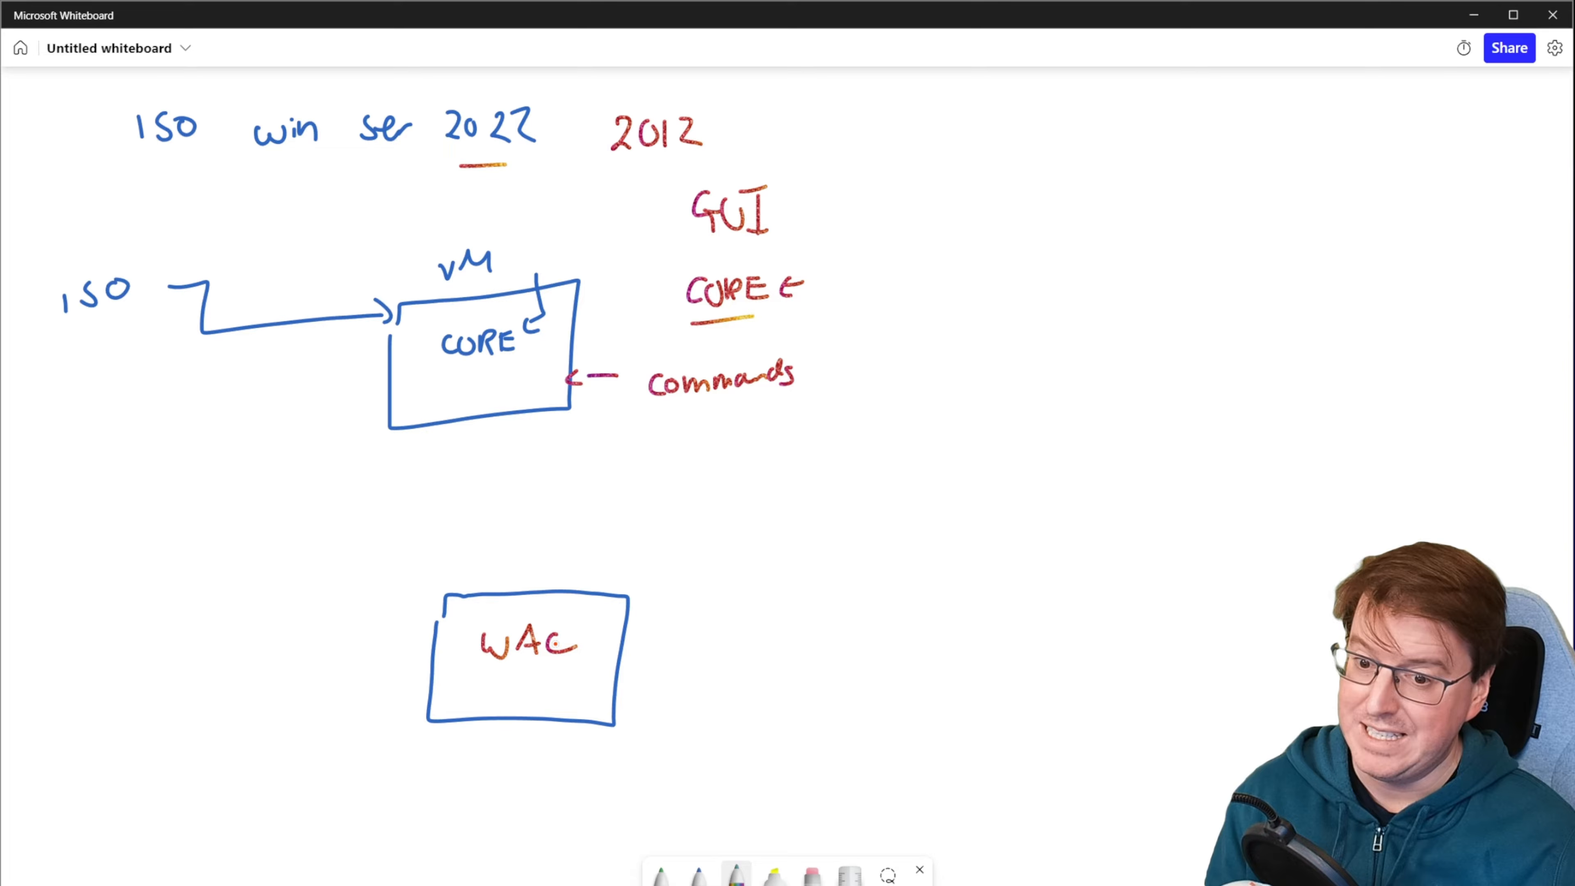
mouse_move(472, 630)
left_mouse_down()
mouse_move(583, 624)
mouse_move(490, 629)
left_mouse_up()
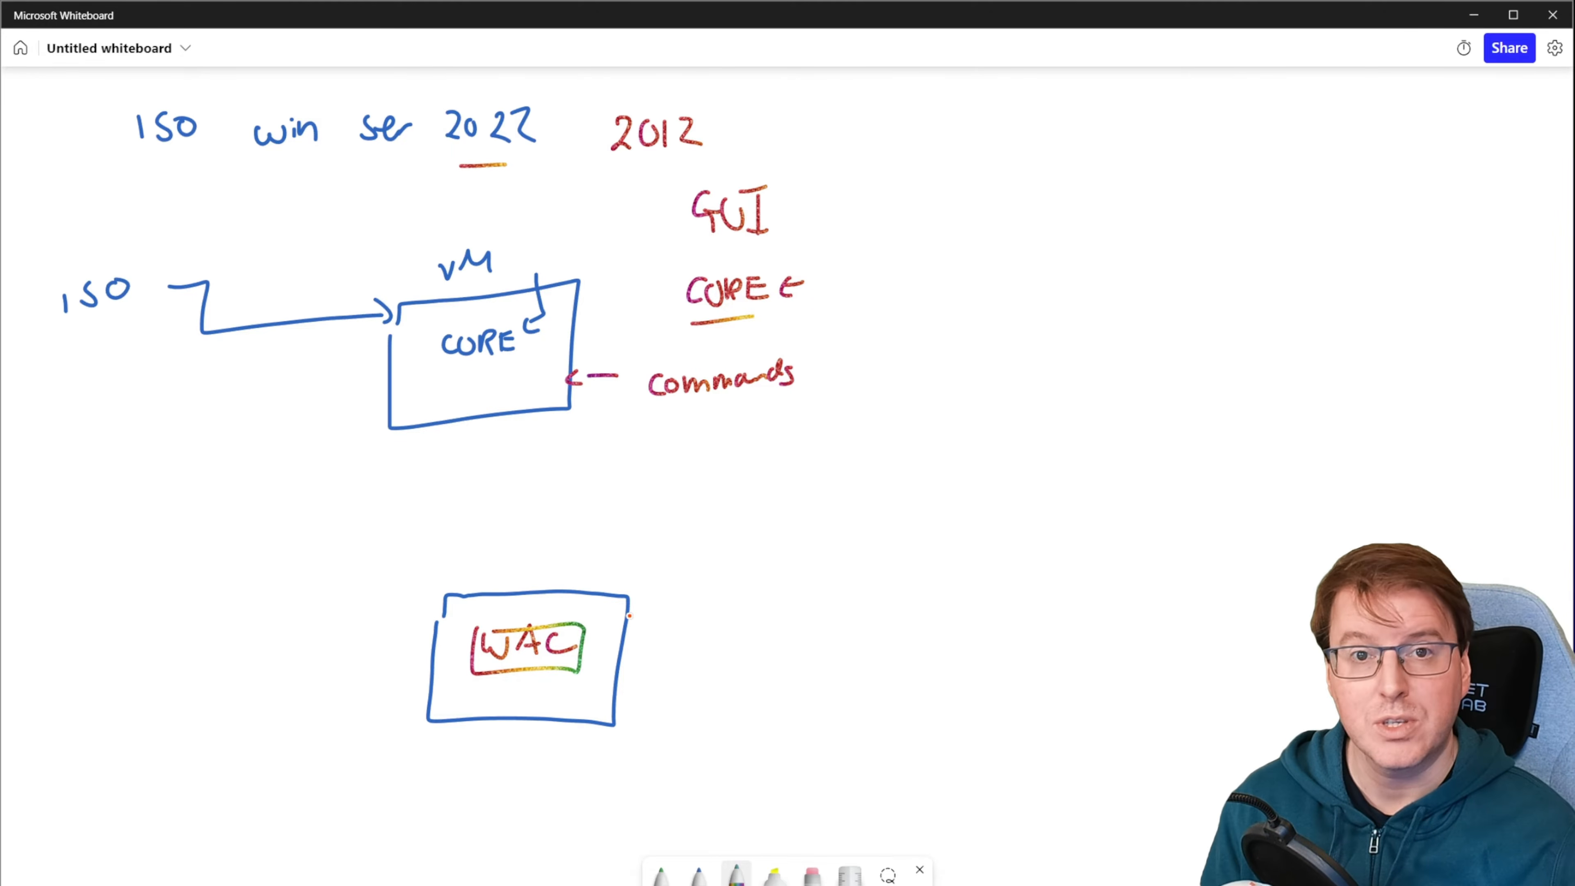
Step: Link WAC to a framed "HTTPS" label beside its box, and draw a connecting line between the VM box and WAC
left_click_drag(587, 654, 670, 658)
left_click_drag(685, 630, 685, 646)
mouse_move(699, 638)
left_mouse_down()
mouse_move(701, 655)
mouse_move(712, 634)
left_mouse_up()
mouse_move(721, 631)
left_mouse_down()
mouse_move(719, 653)
mouse_move(752, 642)
left_mouse_up()
mouse_move(668, 615)
left_mouse_down()
mouse_move(776, 682)
mouse_move(703, 609)
left_mouse_up()
left_click_drag(500, 441, 537, 679)
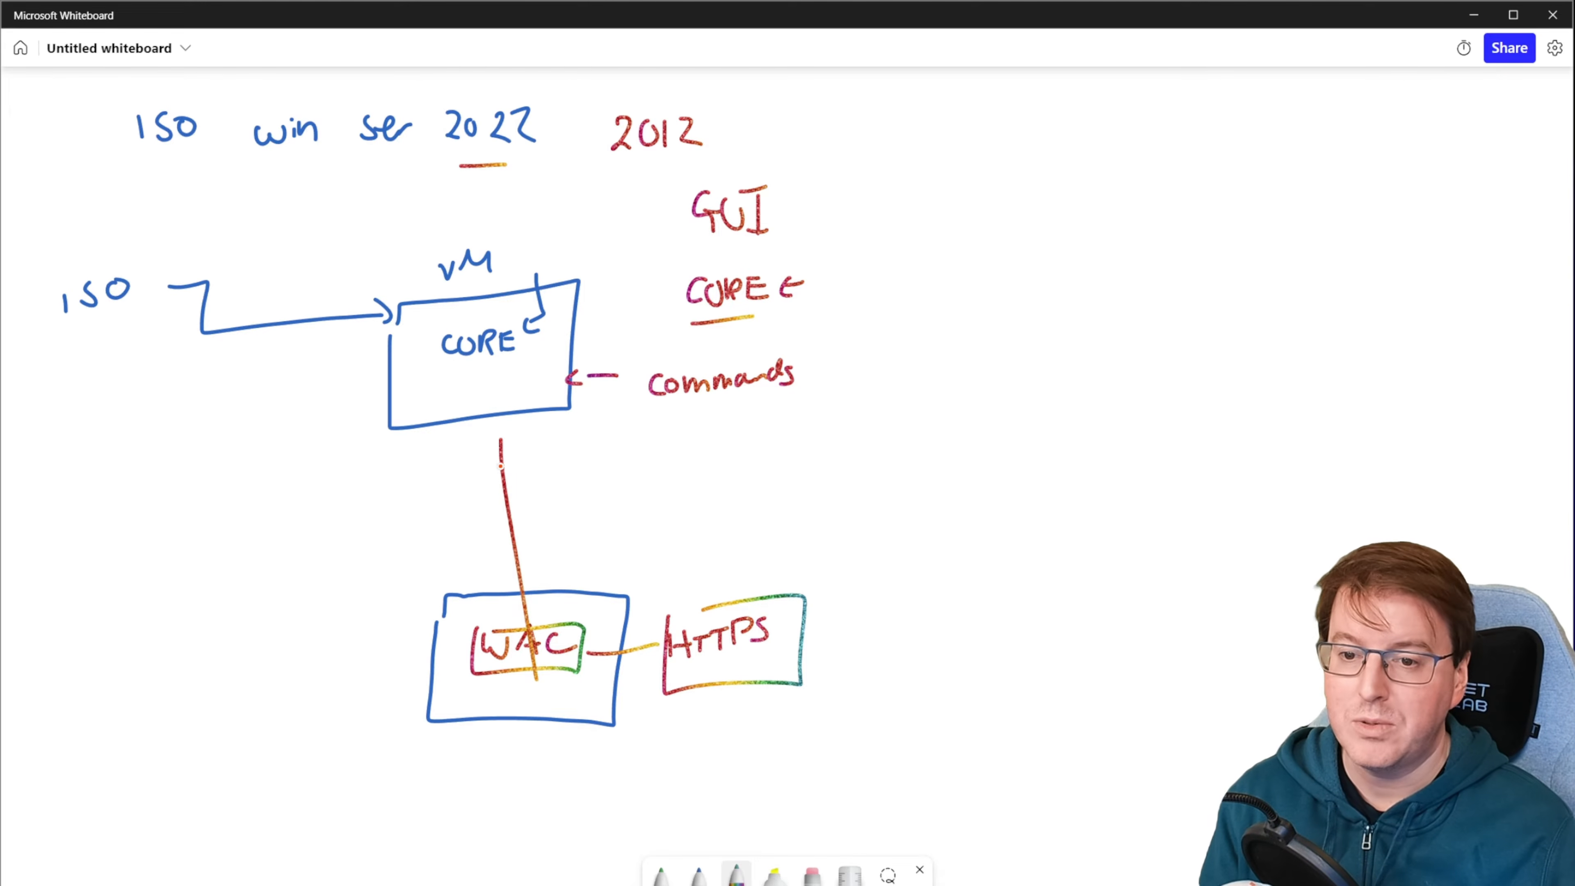
mouse_move(488, 446)
left_mouse_down()
mouse_move(520, 448)
mouse_move(550, 498)
mouse_move(601, 496)
mouse_move(629, 470)
left_mouse_up()
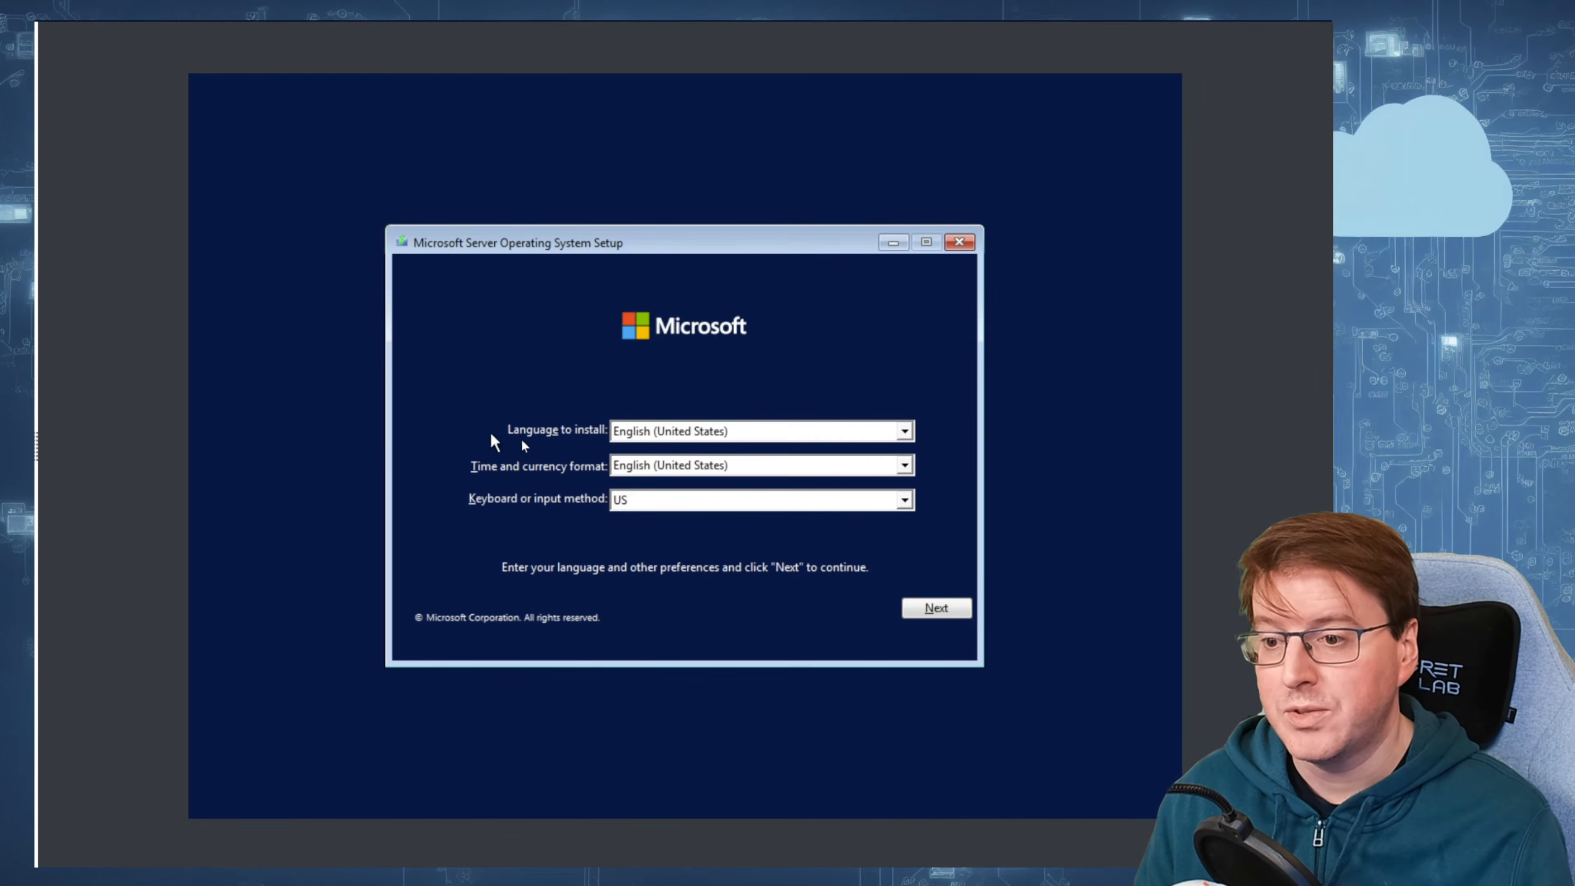
Step: In the virtual machine's server setup, start the installation in English (United States) and choose Windows Server 2022 Standard Evaluation
left_click(936, 606)
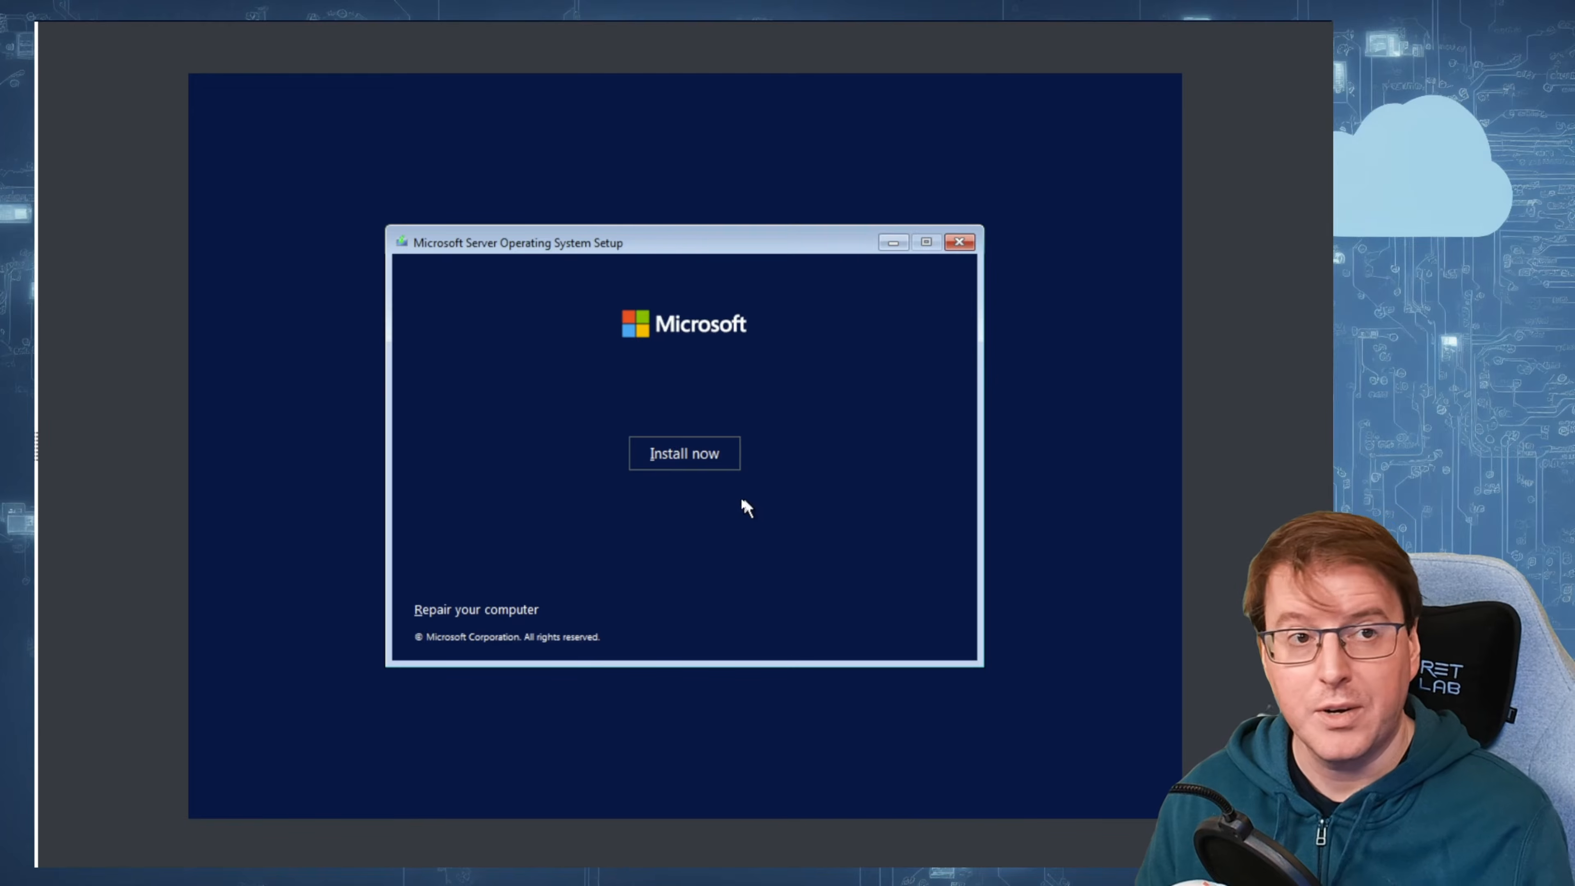
left_click(690, 459)
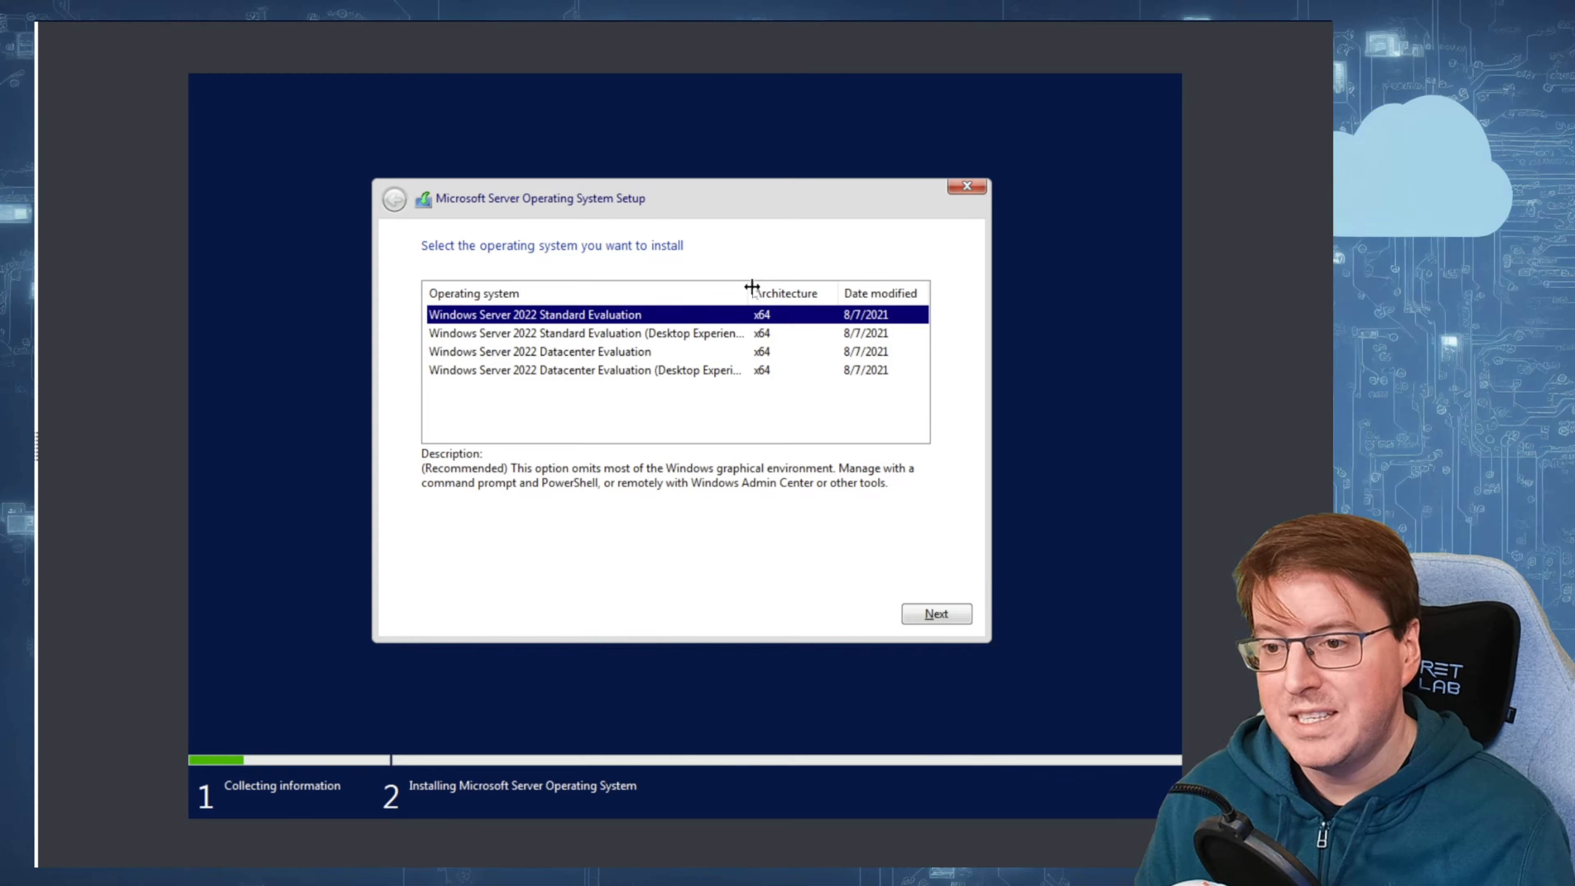
left_click_drag(749, 293, 784, 287)
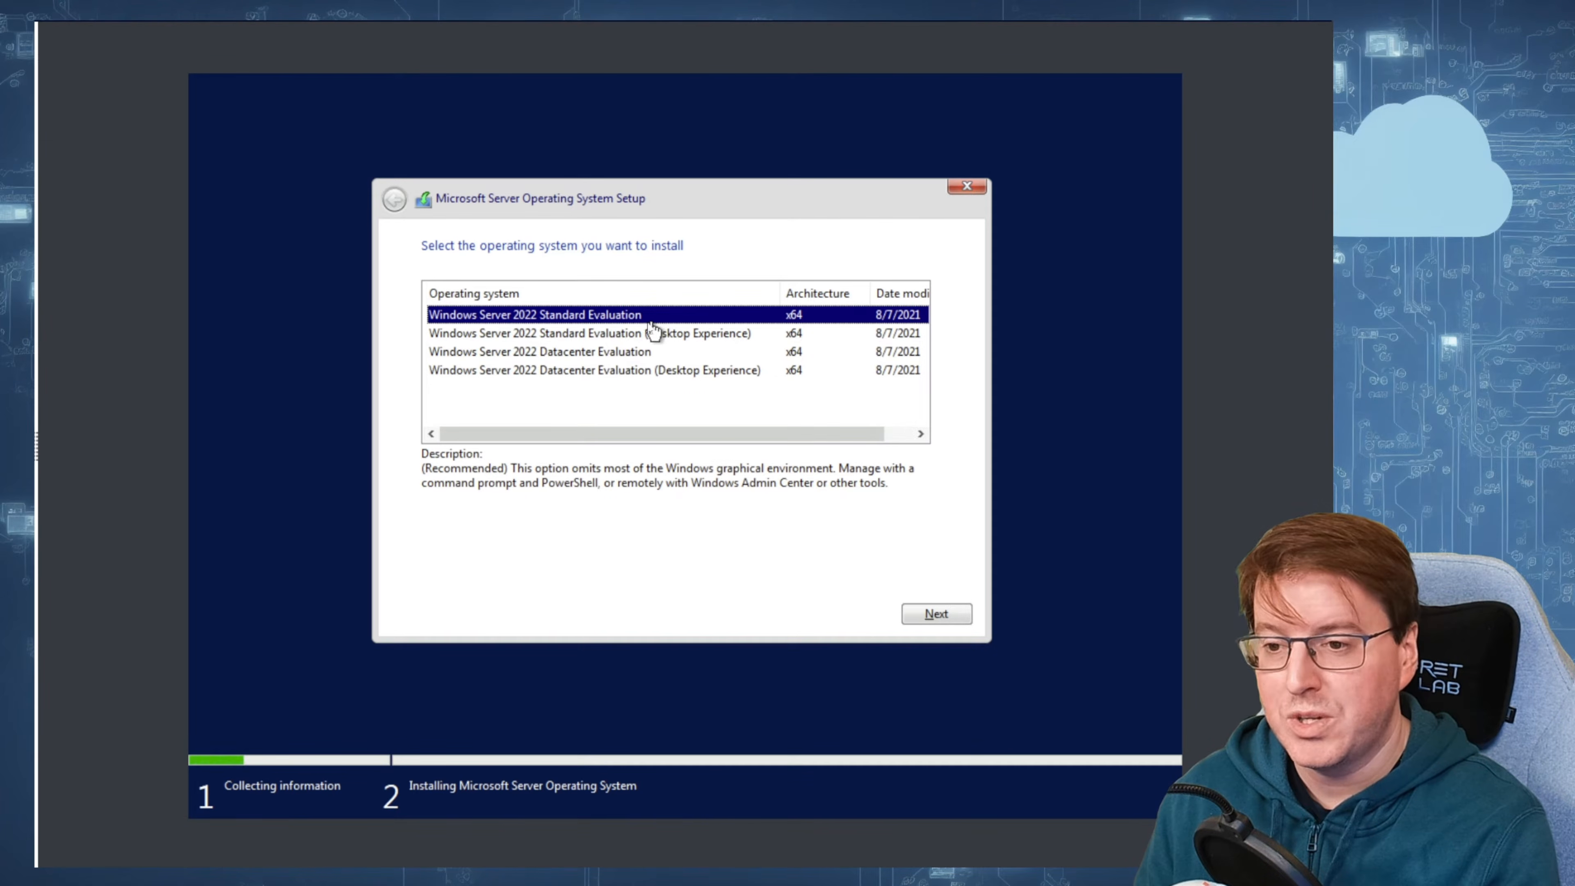
left_click(931, 614)
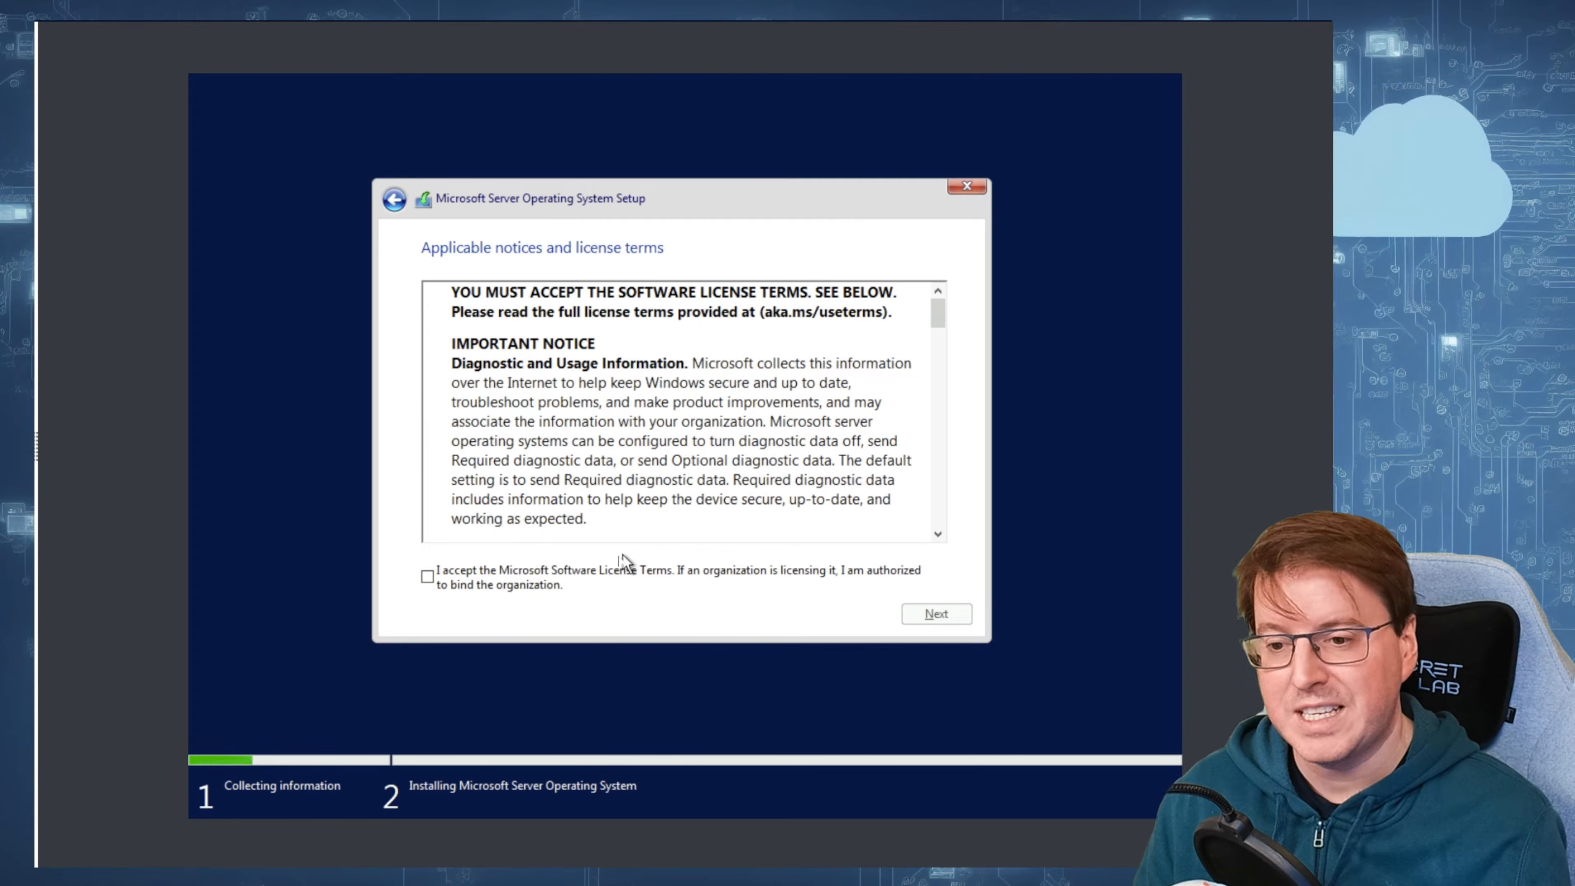
Step: Accept the license terms and run a custom installation onto Drive 0 Unallocated Space, through to the restart
left_click(602, 572)
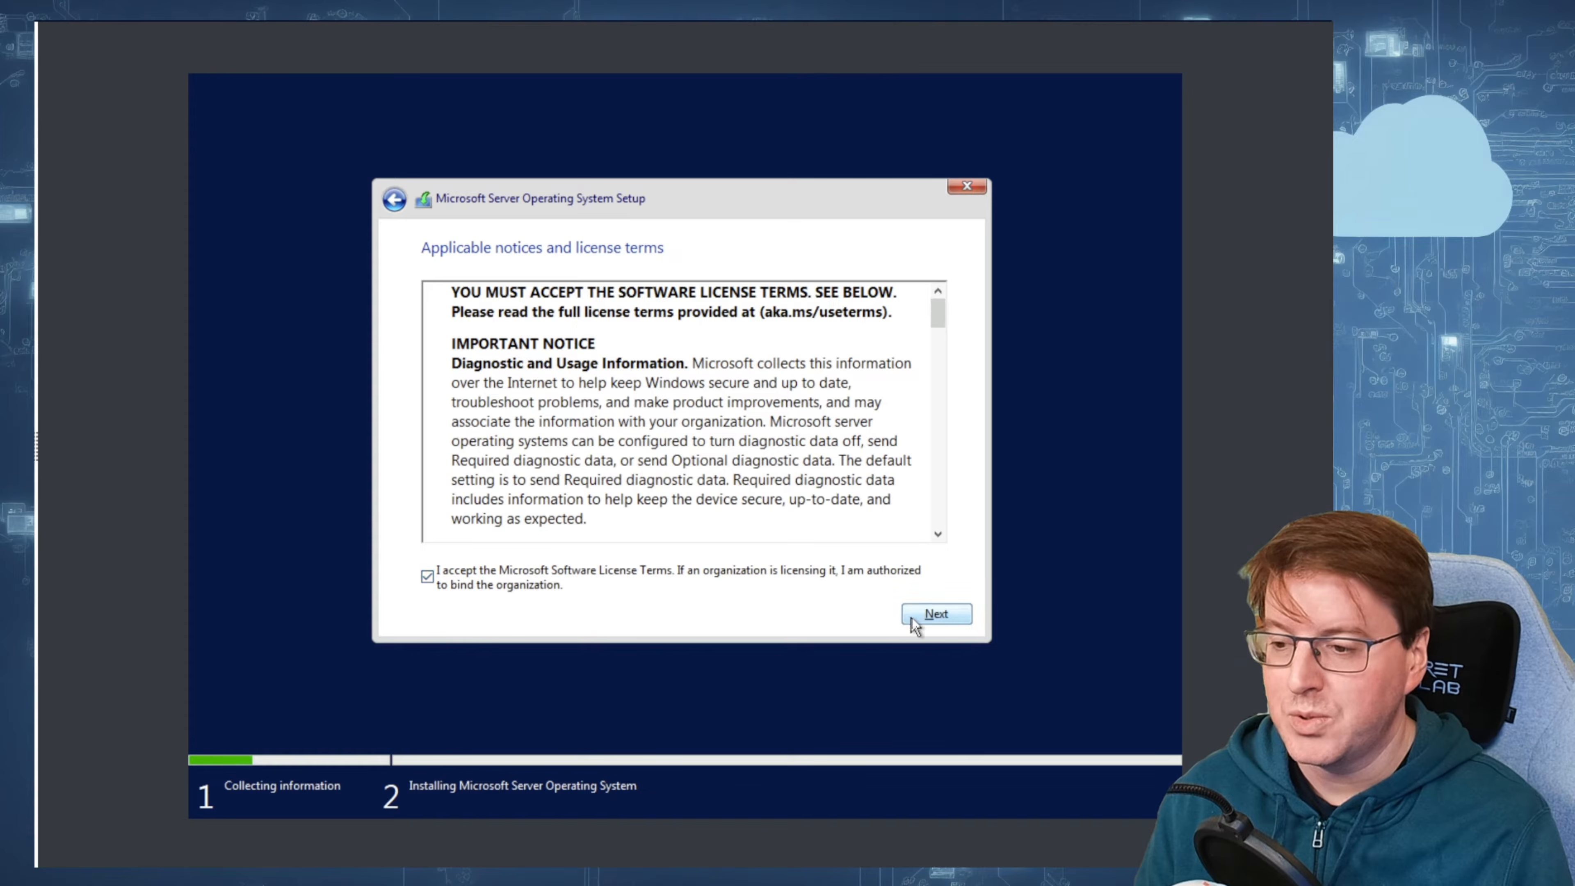
left_click(924, 616)
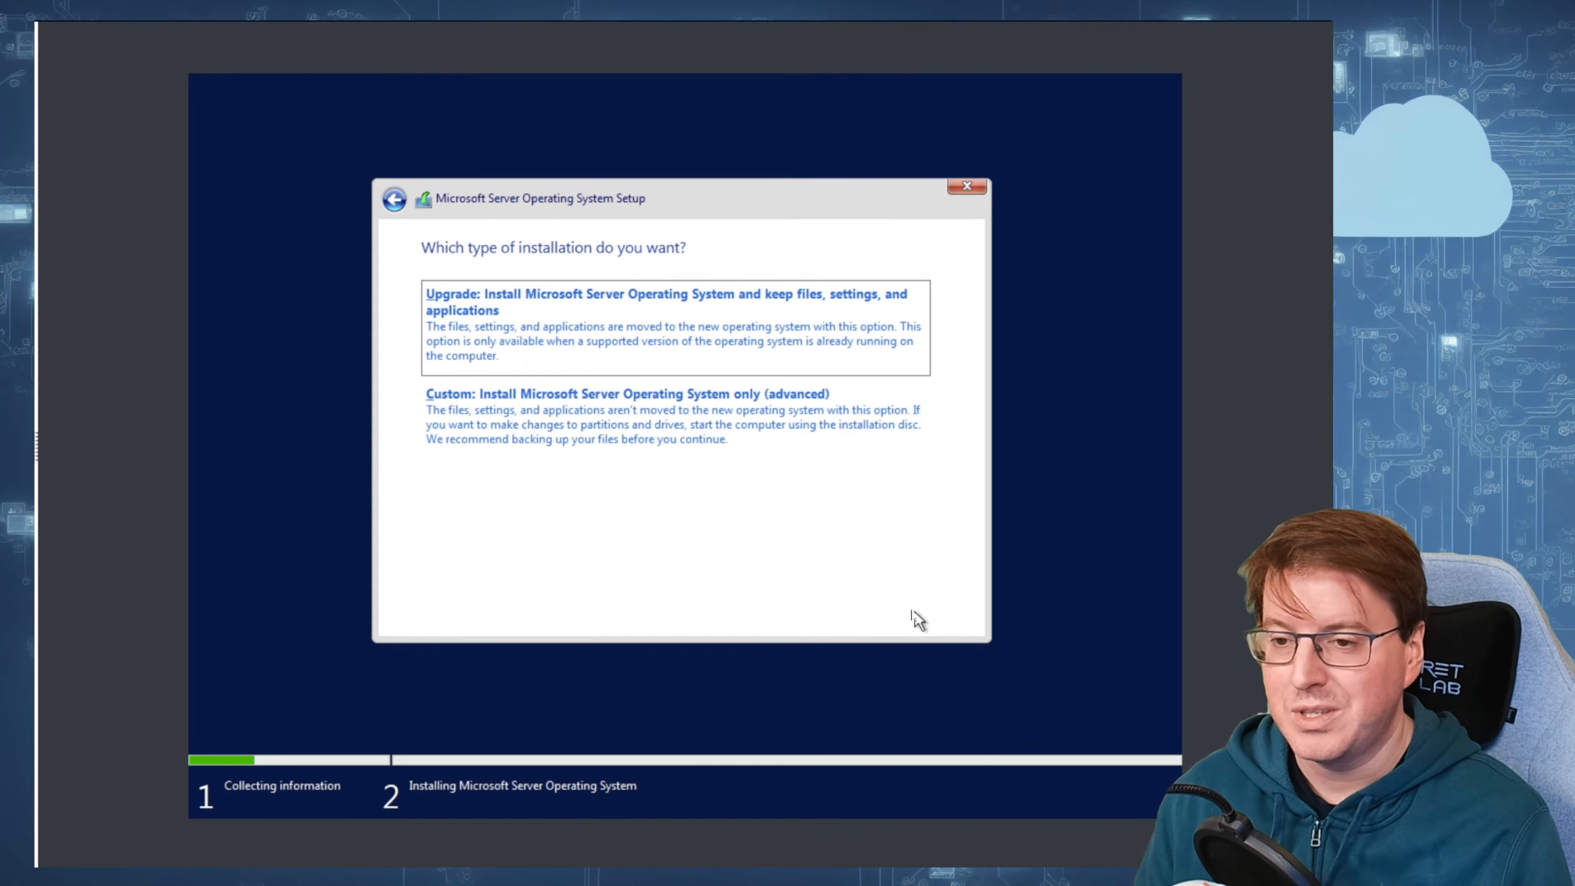
left_click(655, 424)
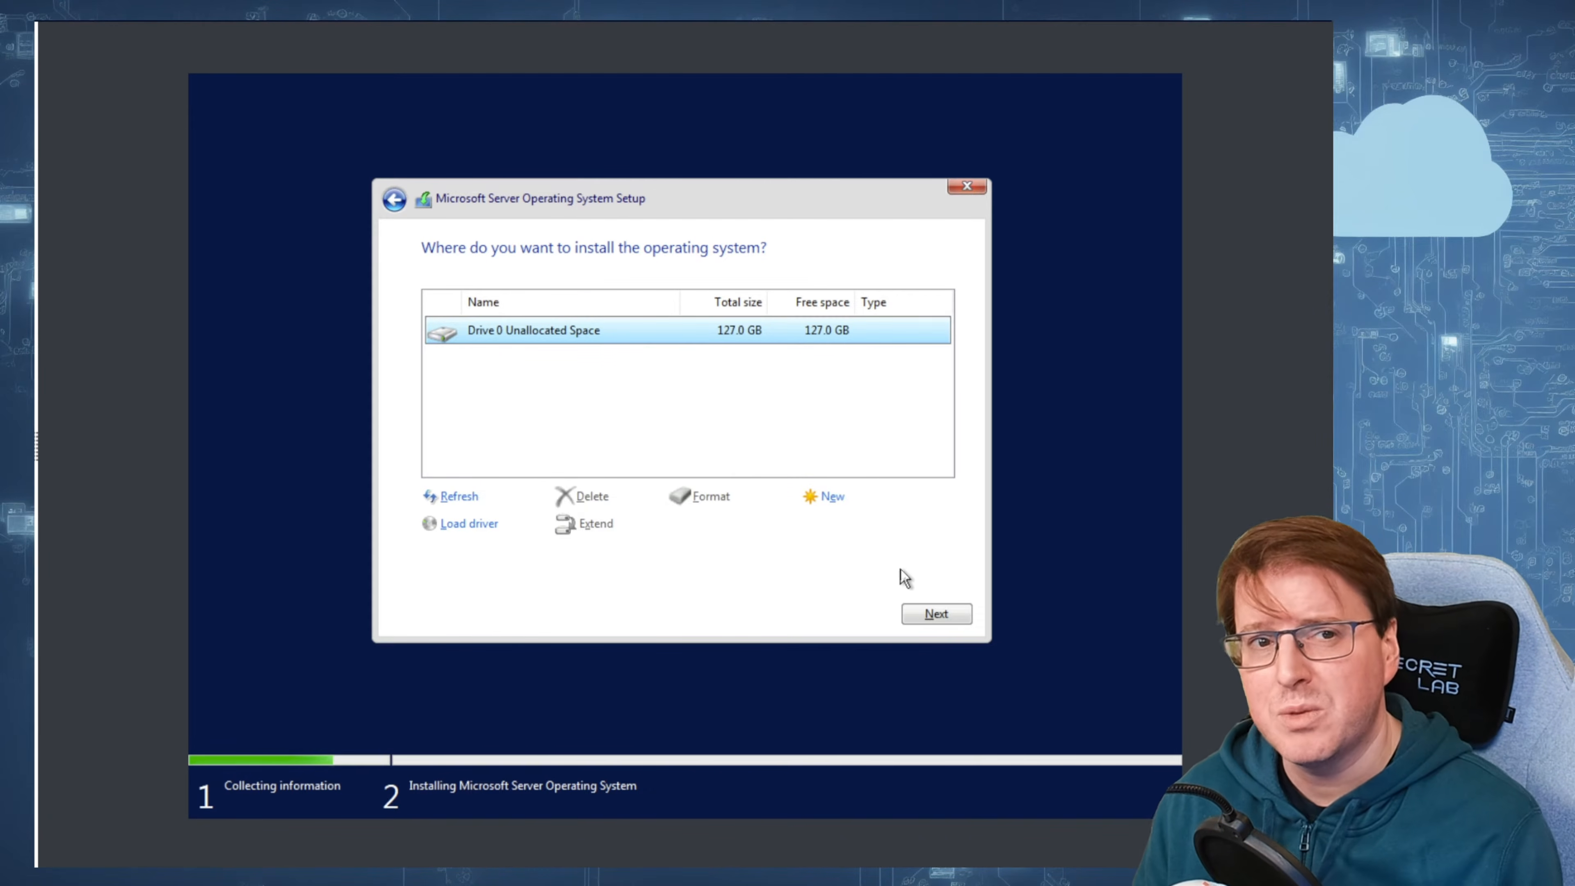
left_click(933, 614)
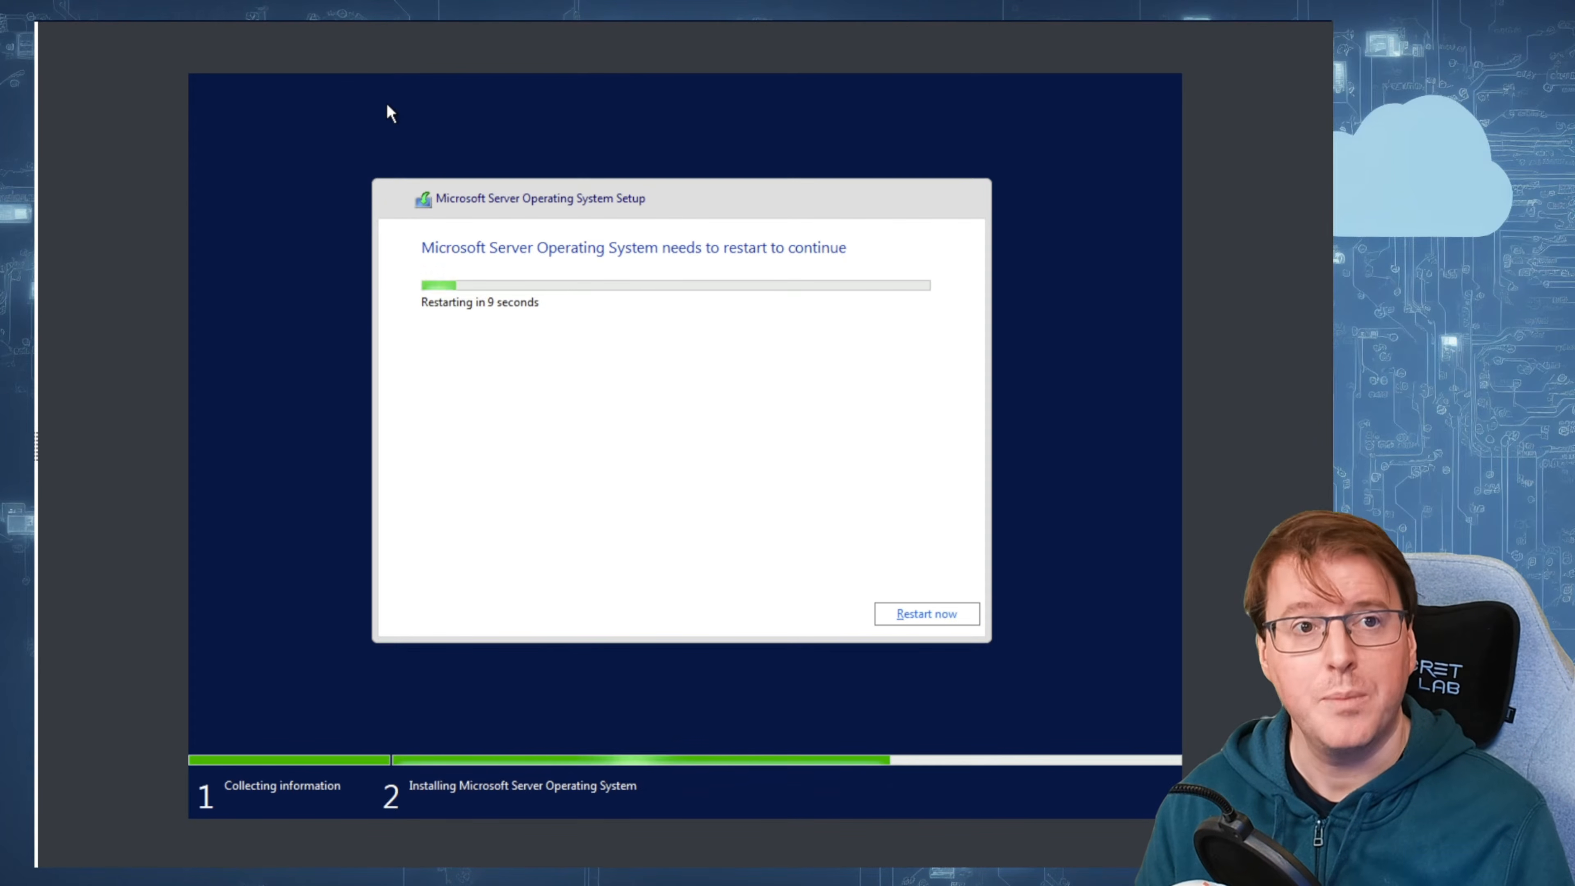
left_click(922, 613)
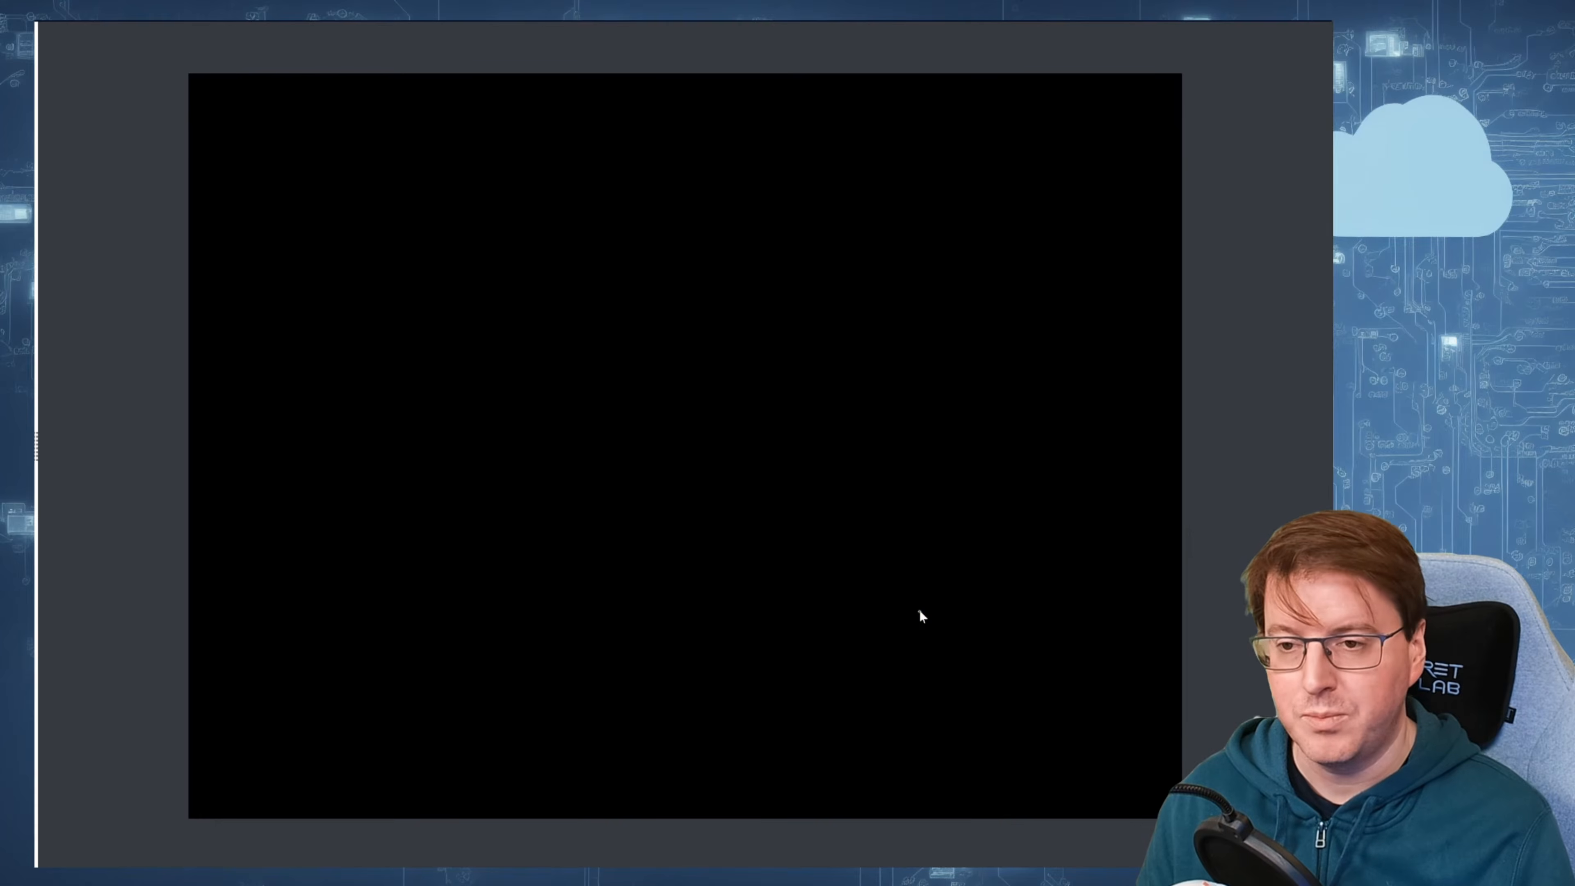
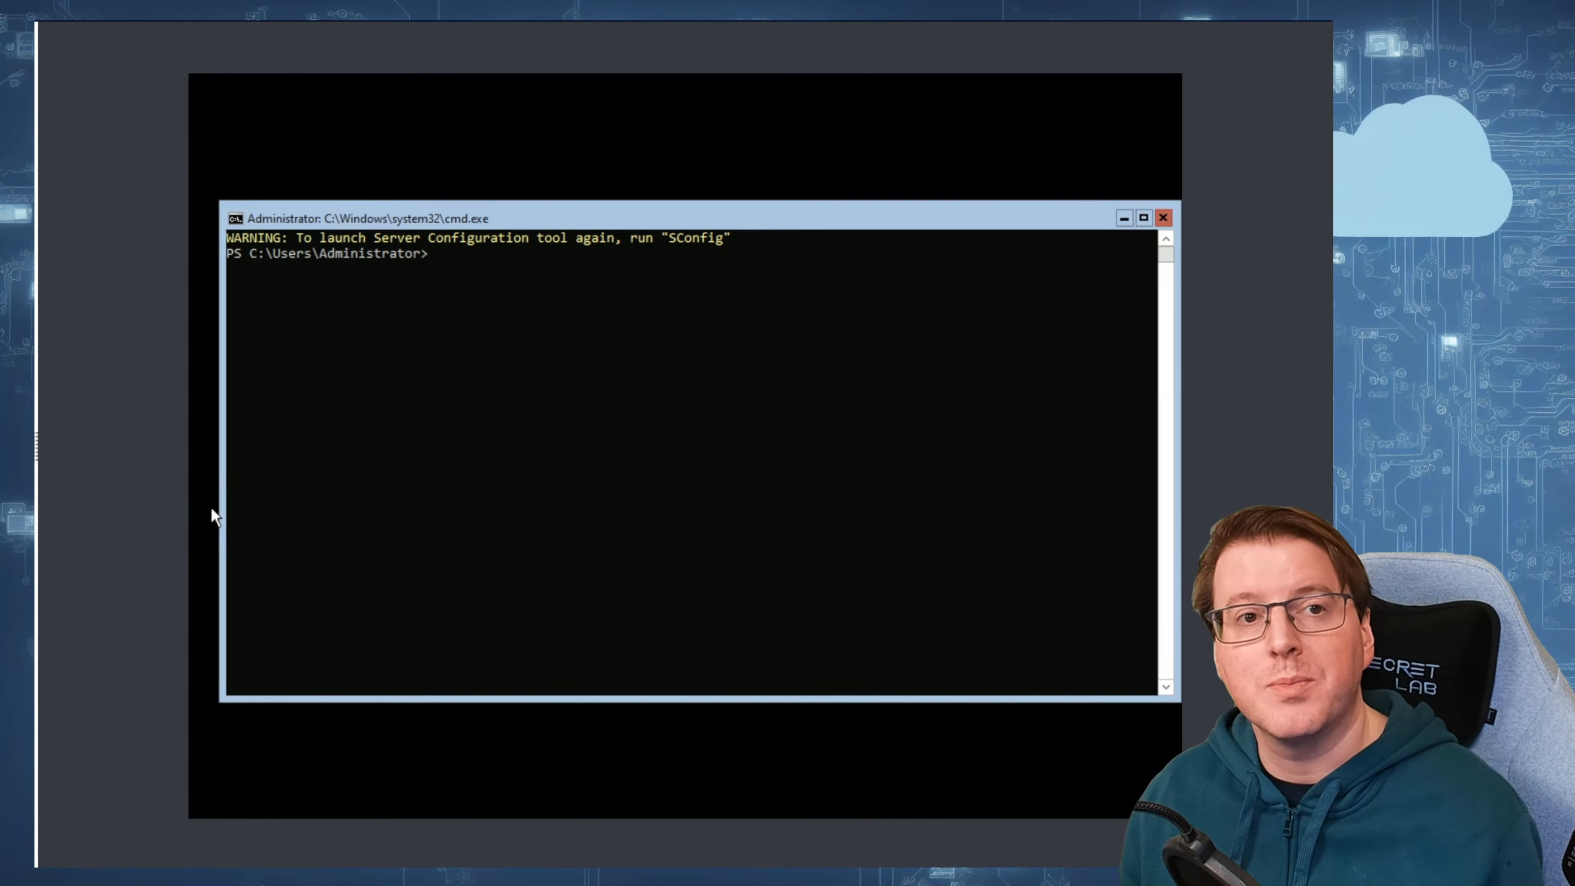
Step: Launch the Server Configuration tool with the sconfig command
double_click(686, 237)
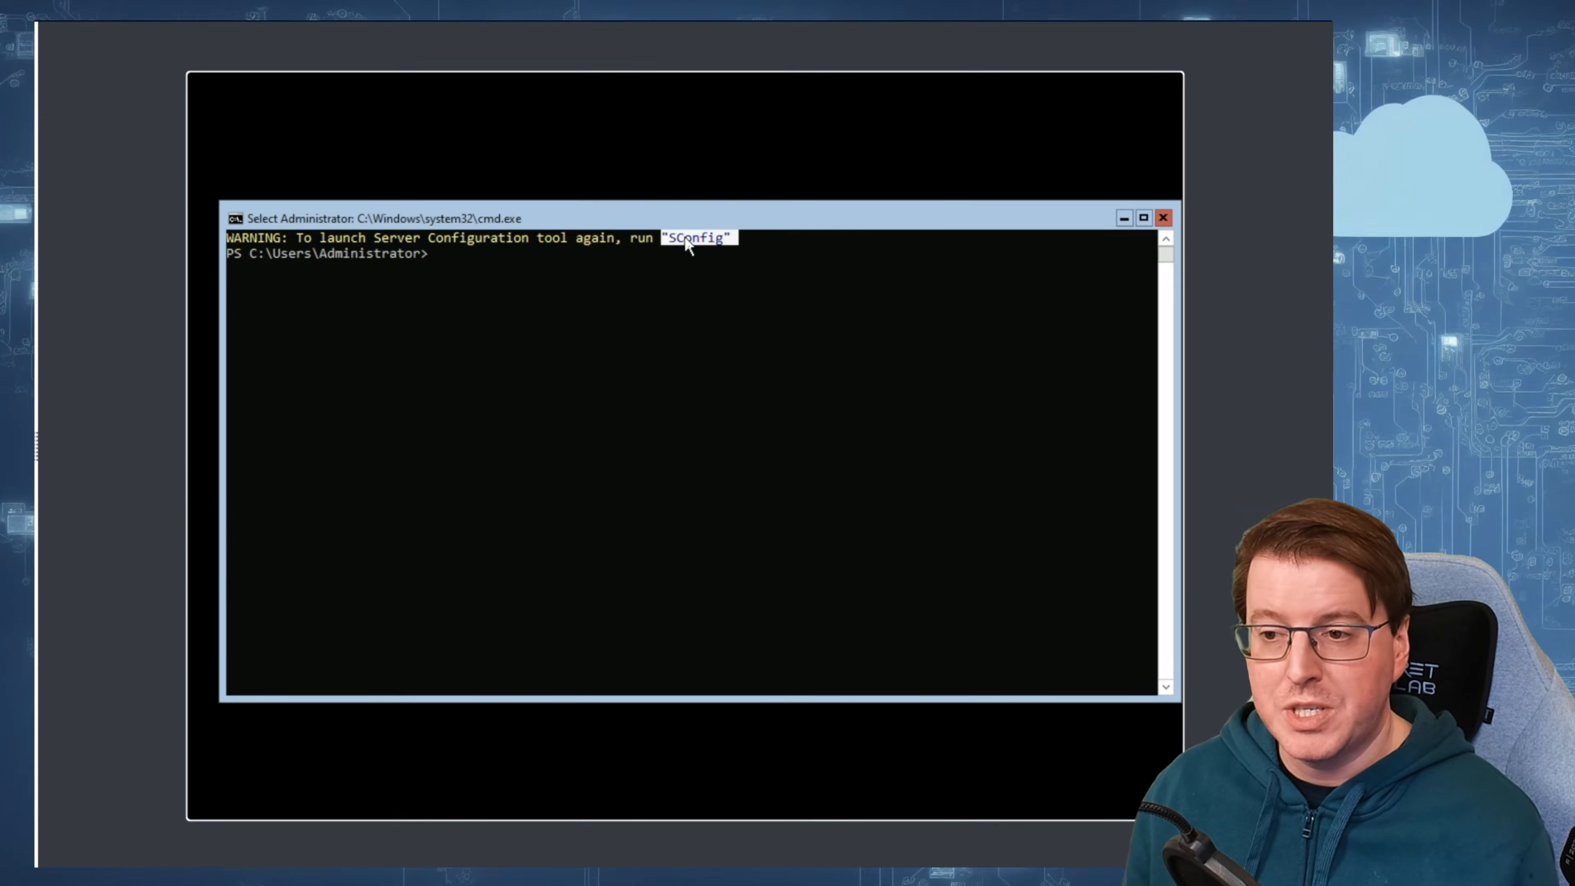
left_click(654, 293)
type("sconfig")
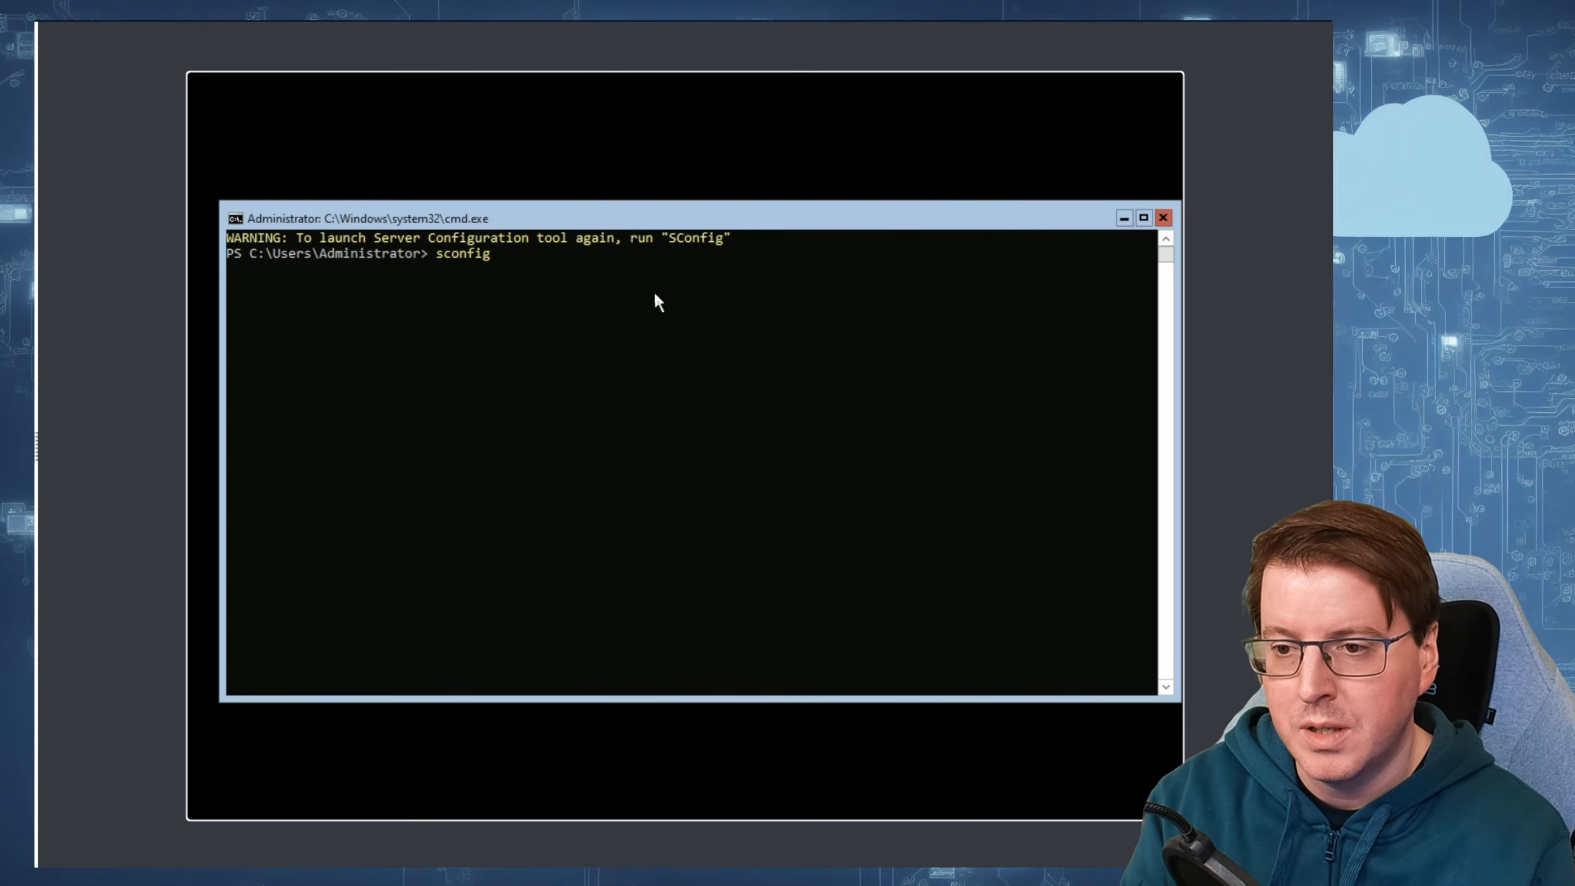
key("Return")
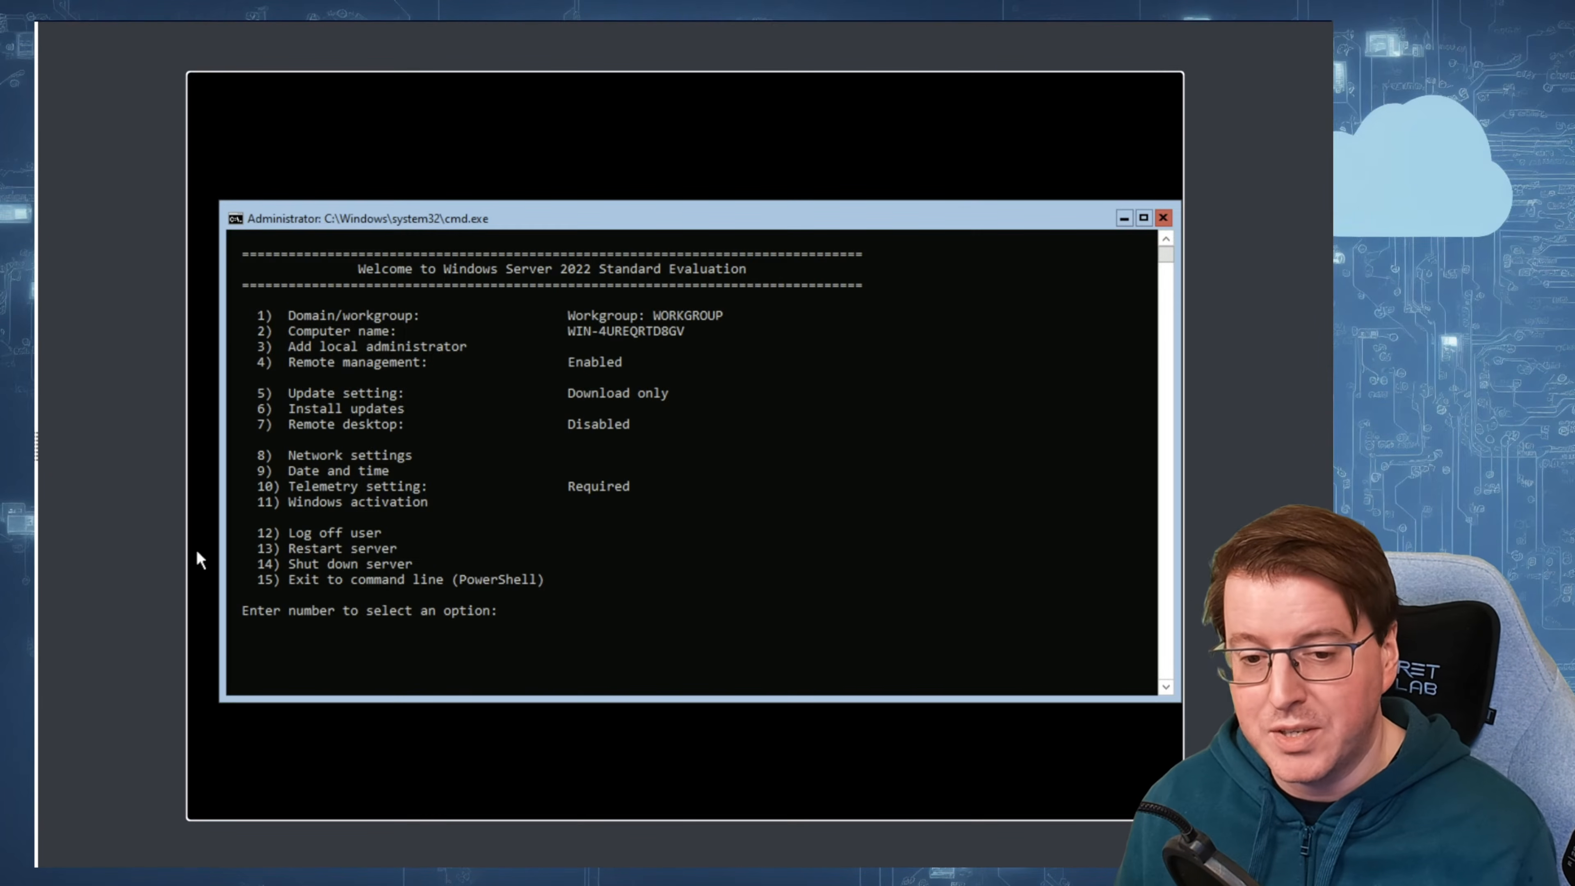
Step: Open the network settings for adapter index 1, the Microsoft Hyper-V Network Adapter
left_click(619, 628)
type("8")
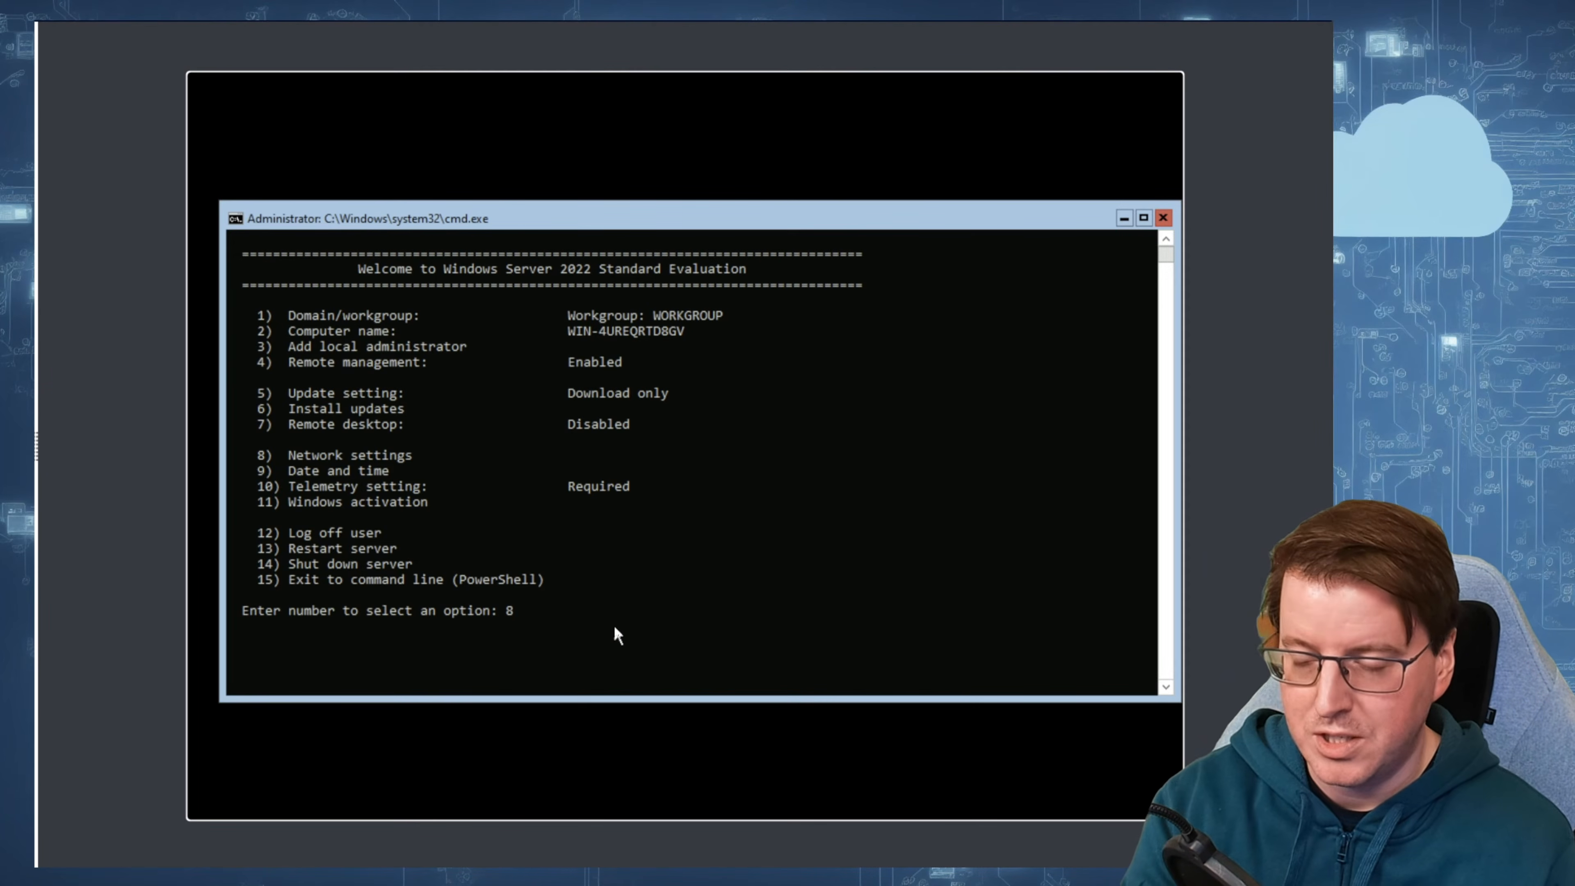
key("Return")
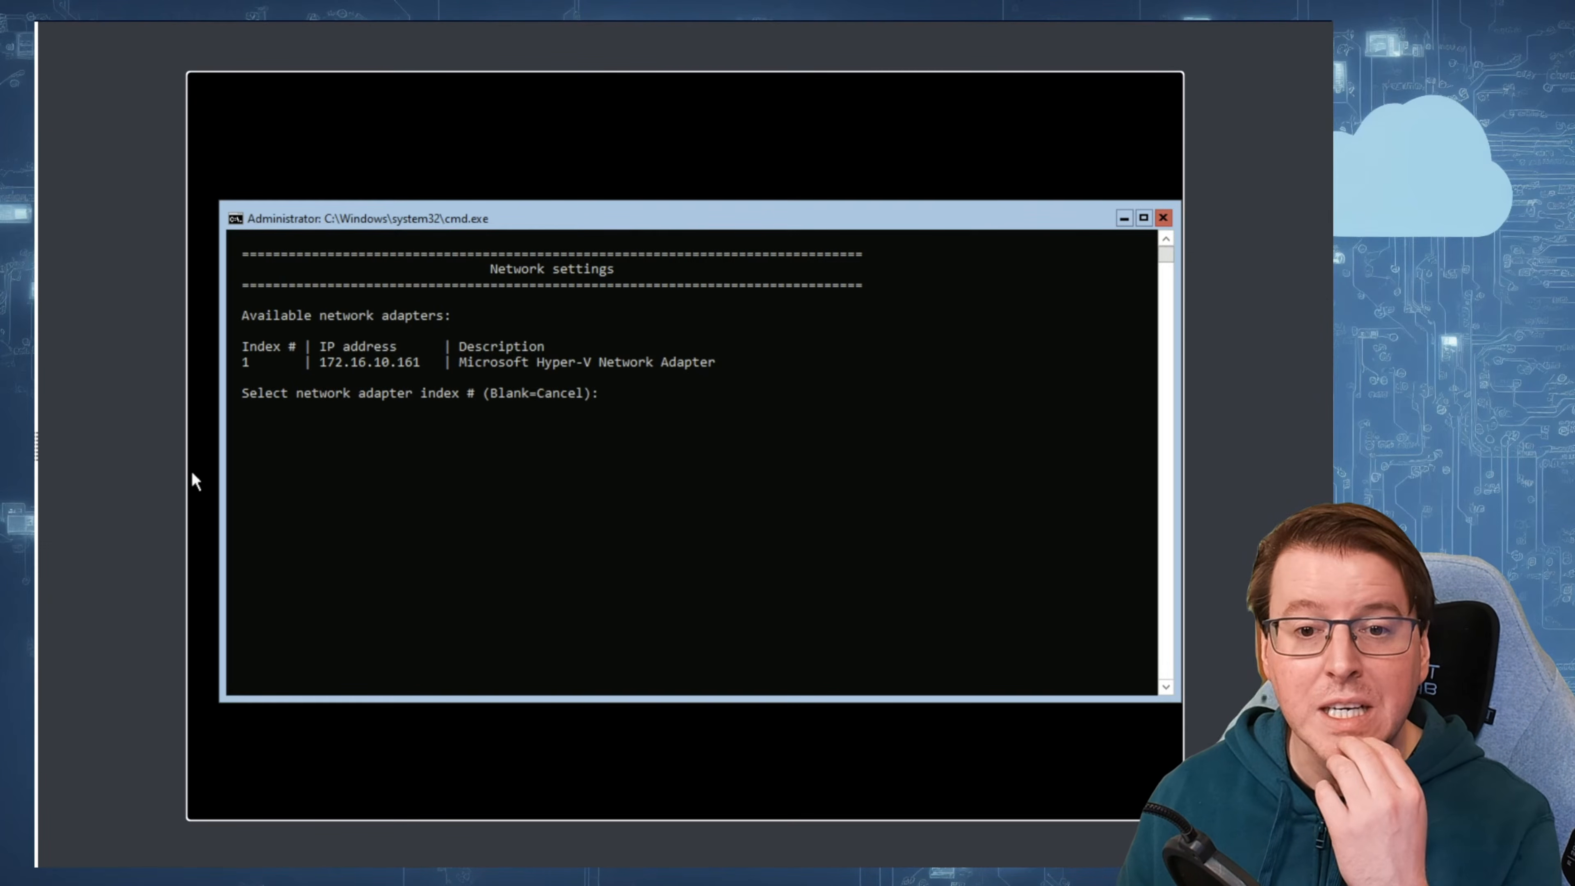
left_click(726, 450)
type("1")
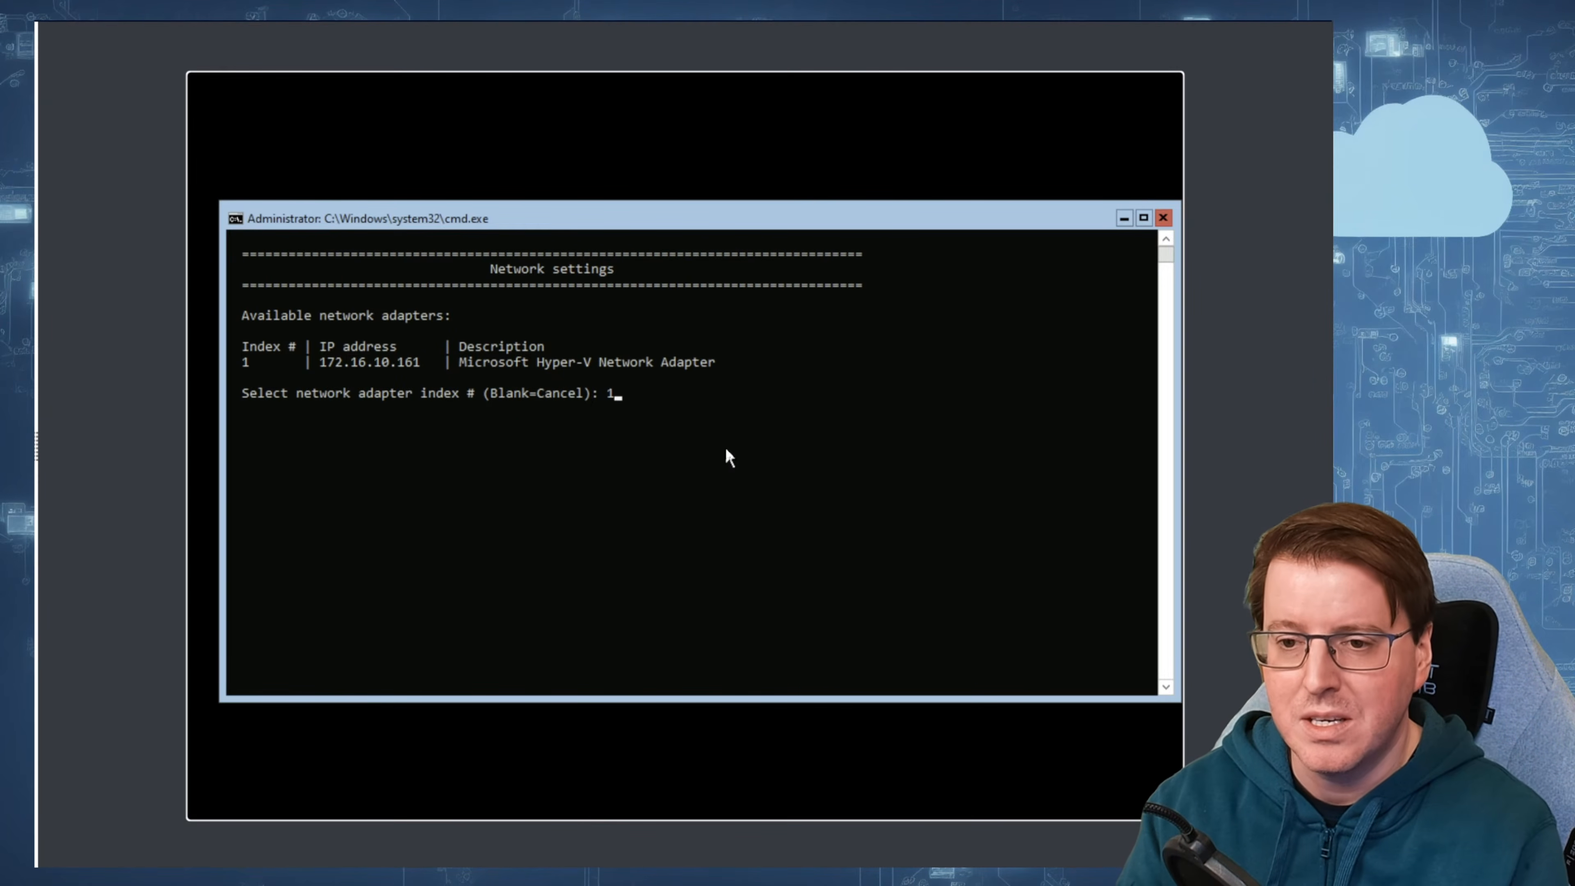
key("Return")
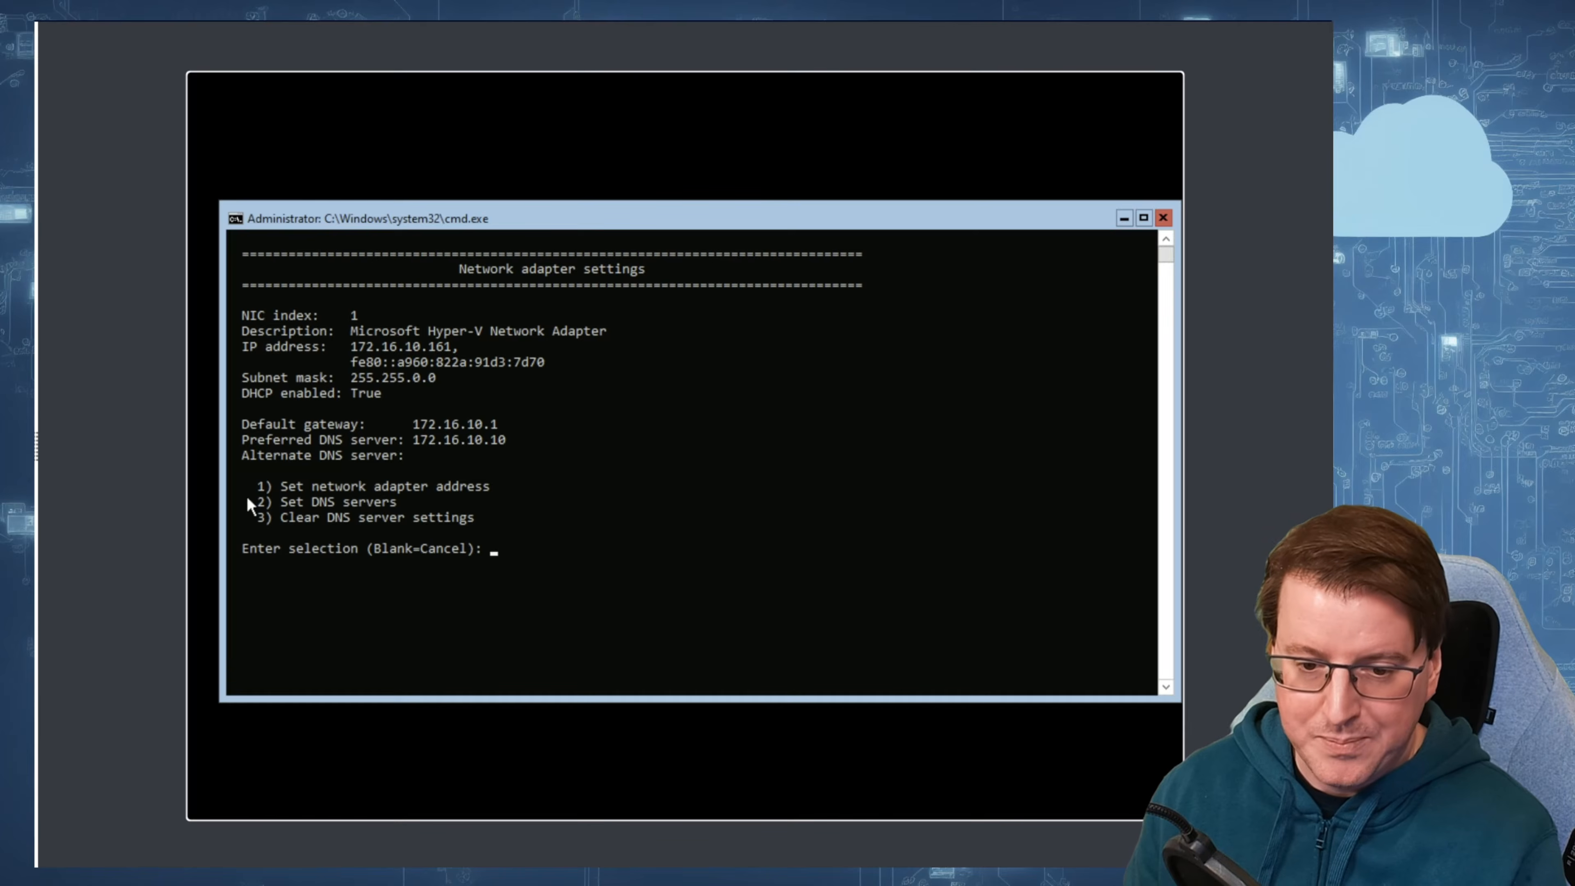
Step: Set the adapter's preferred DNS server to 172.16.10.10 with no alternate DNS server, and return to the main options
left_click(538, 551)
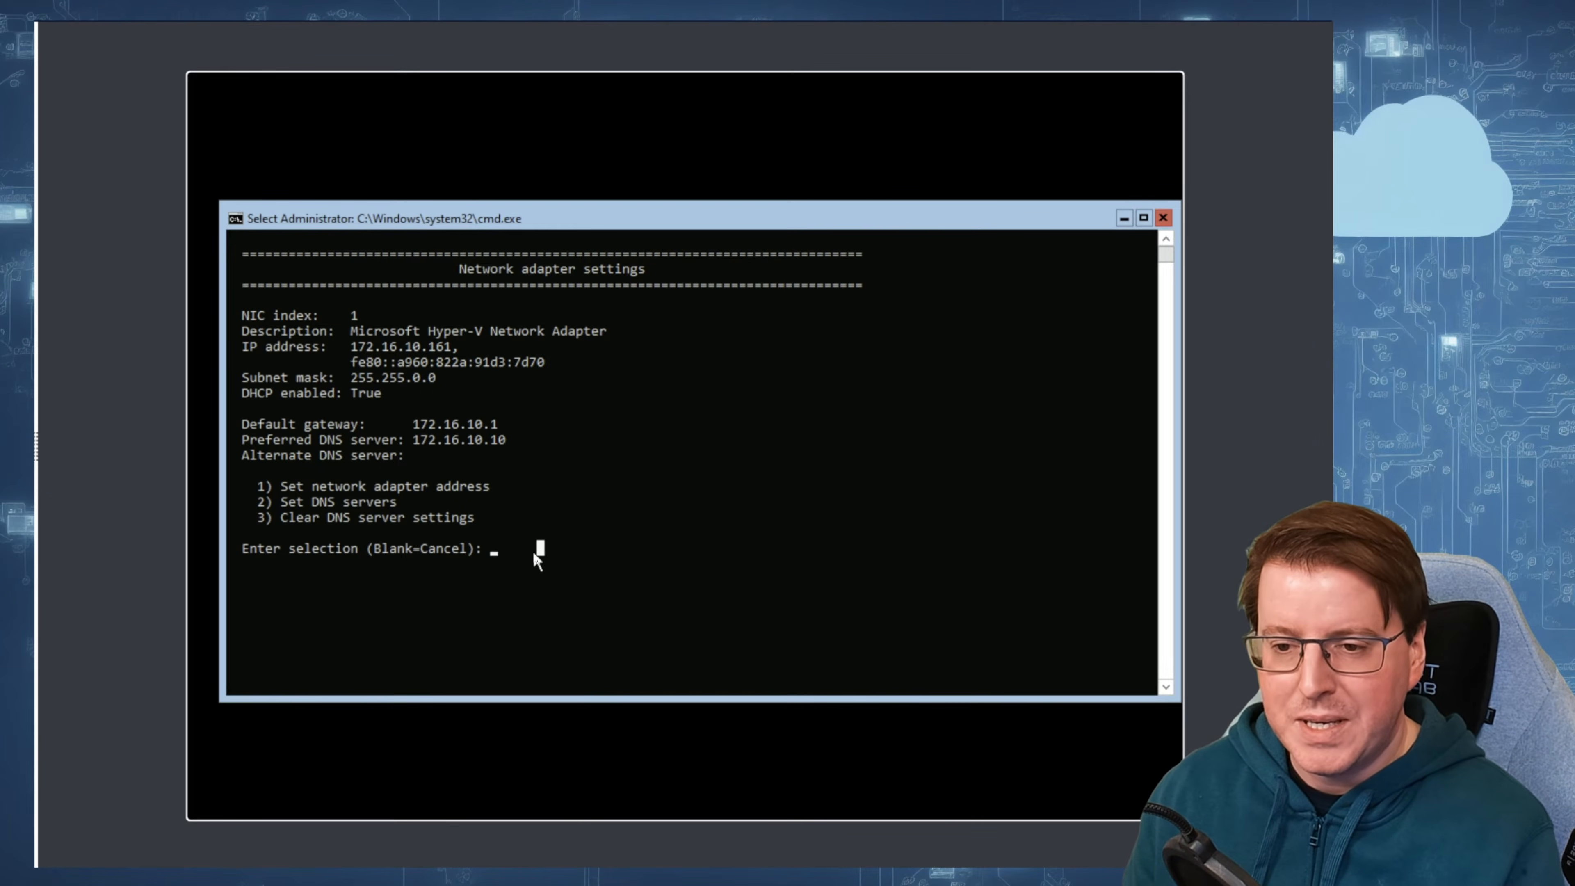
type("2")
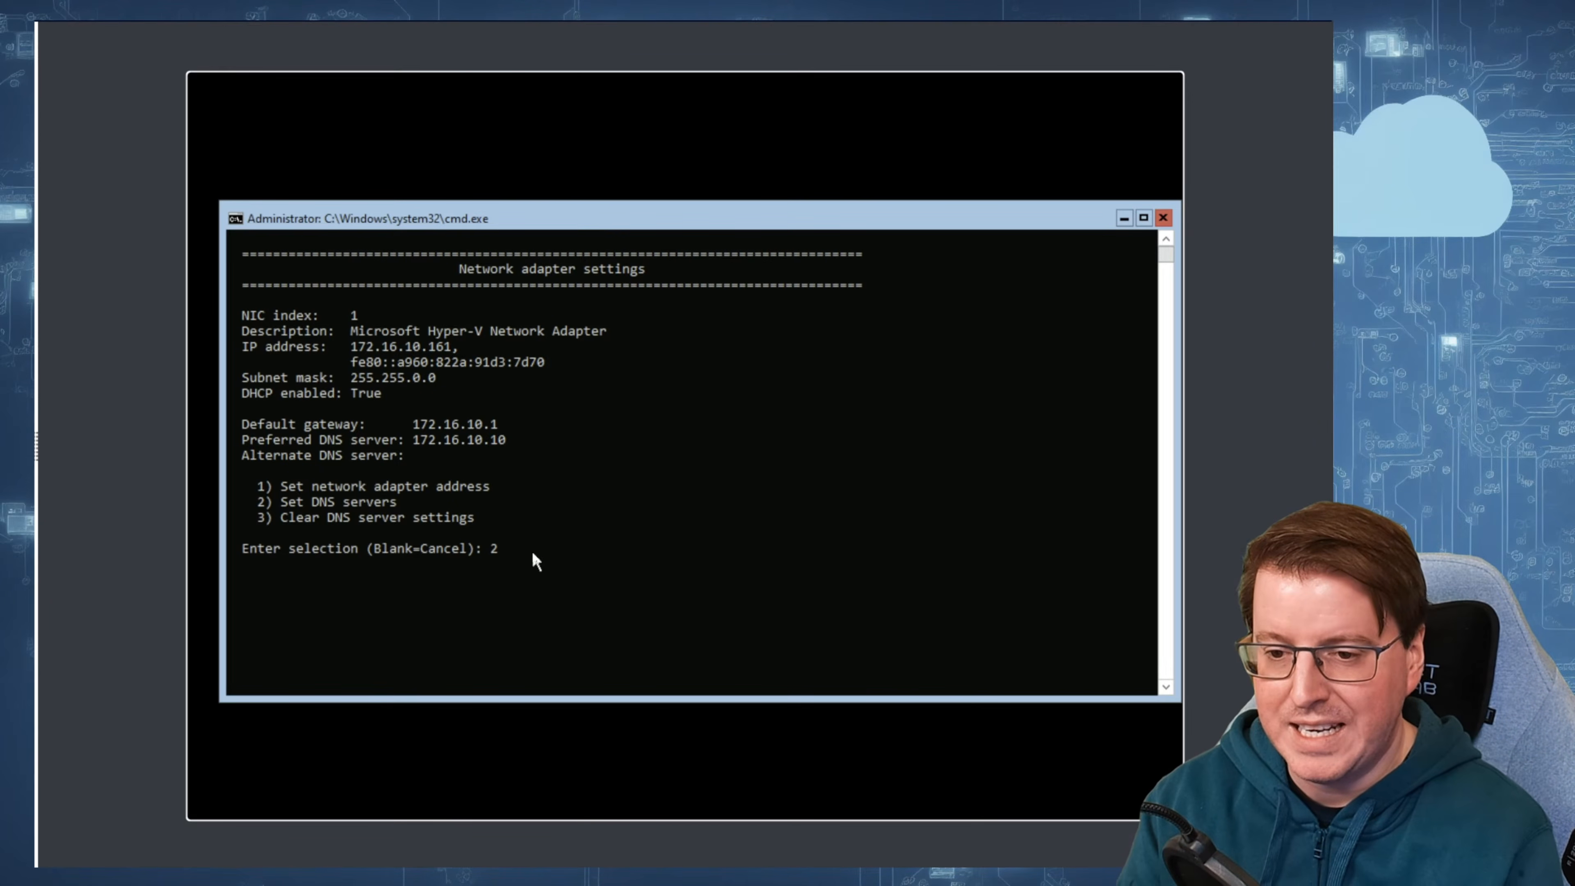
key("Return")
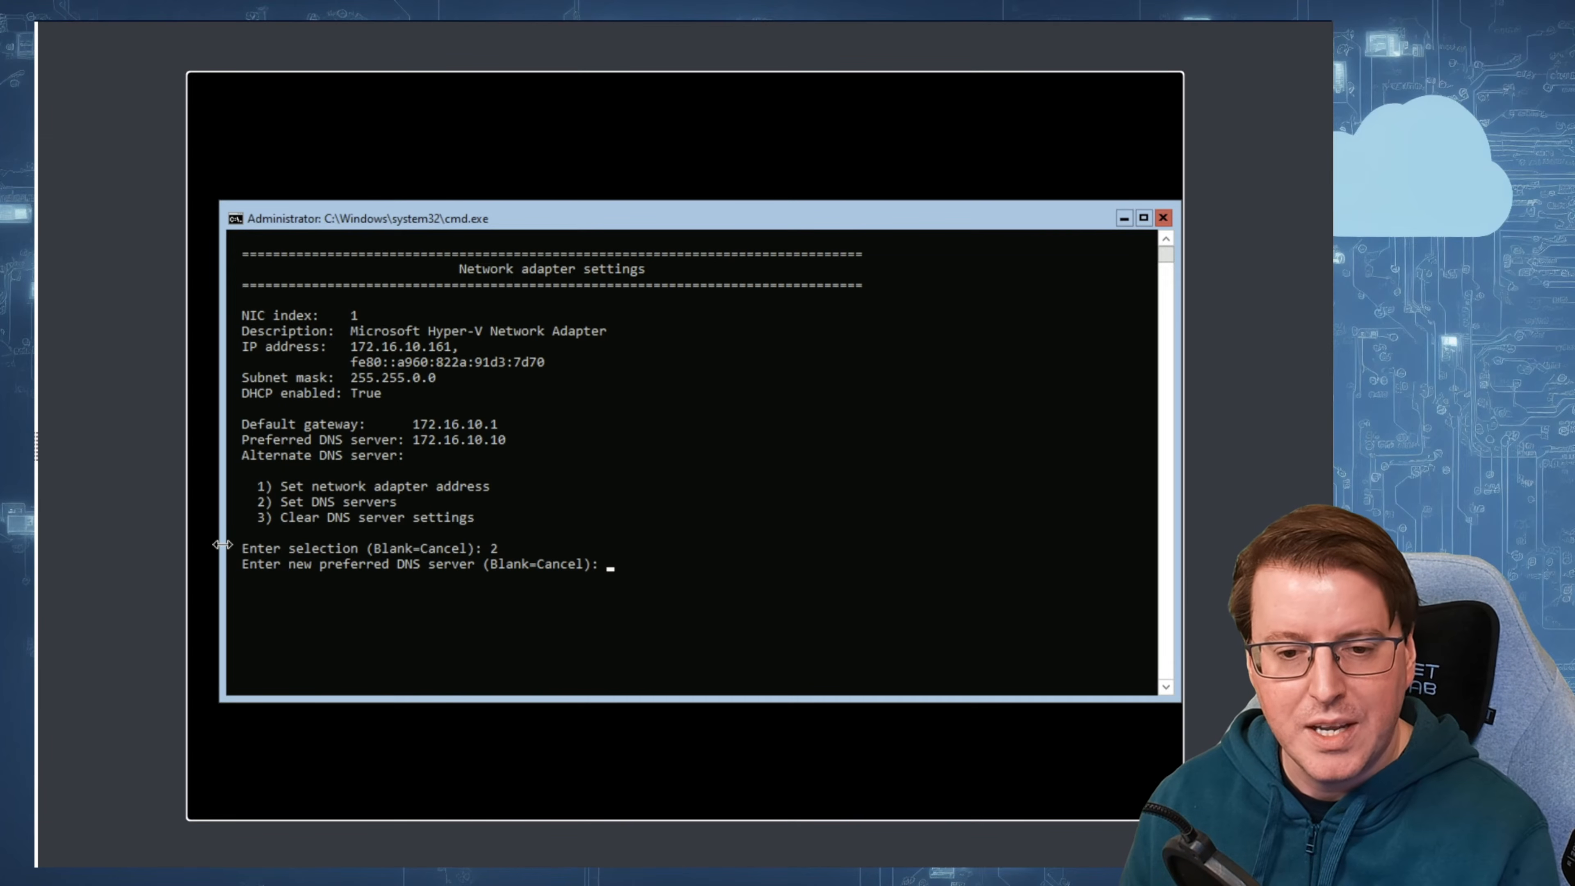
left_click(668, 564)
type("172.16")
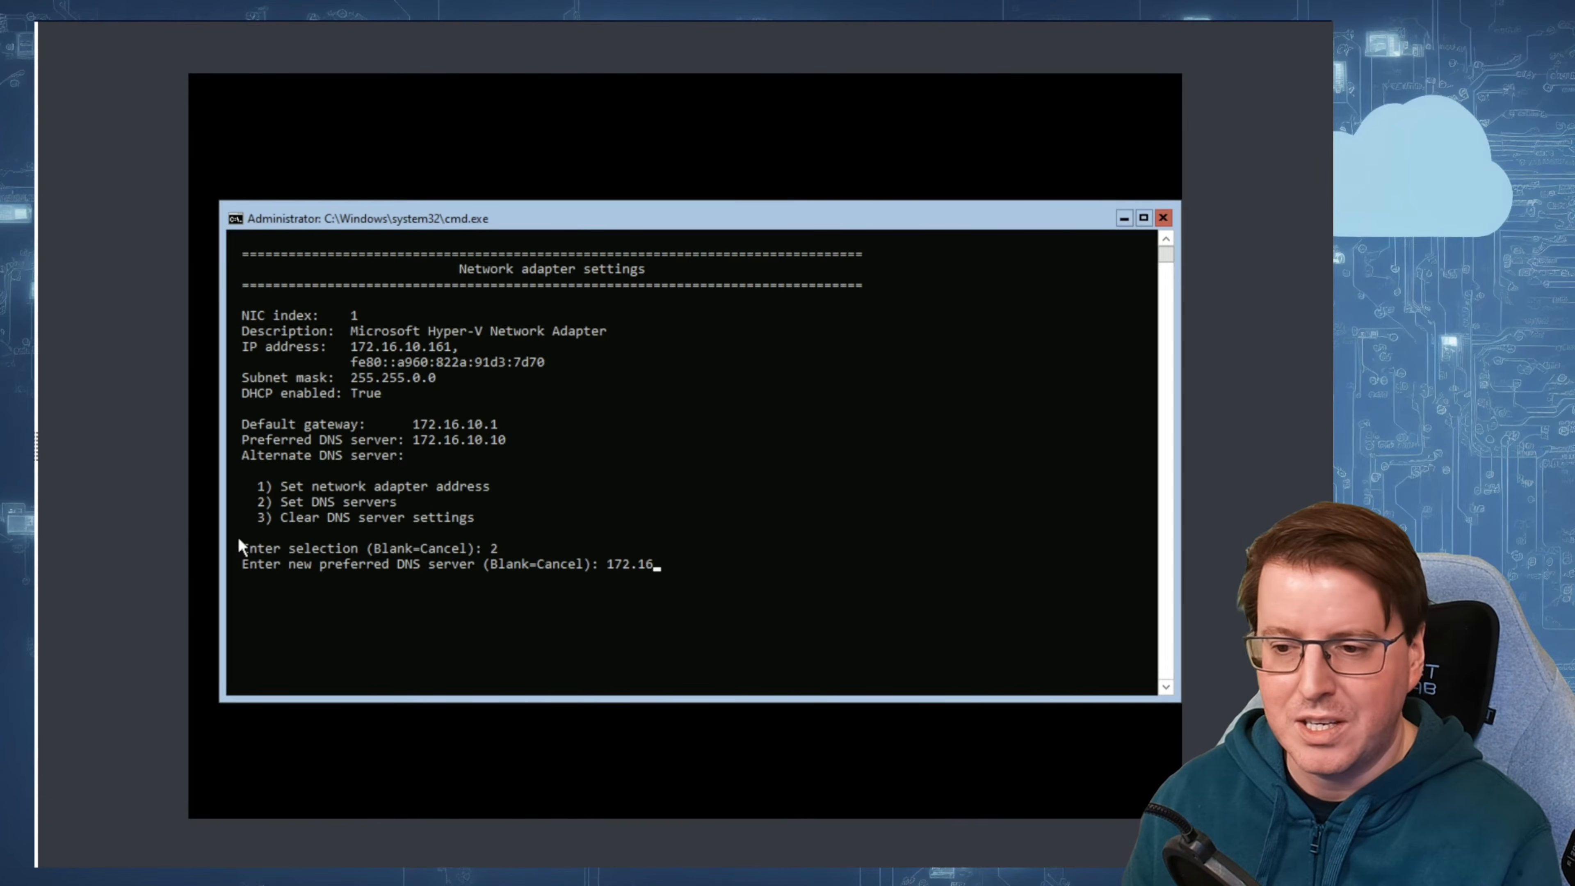
type(".10.10")
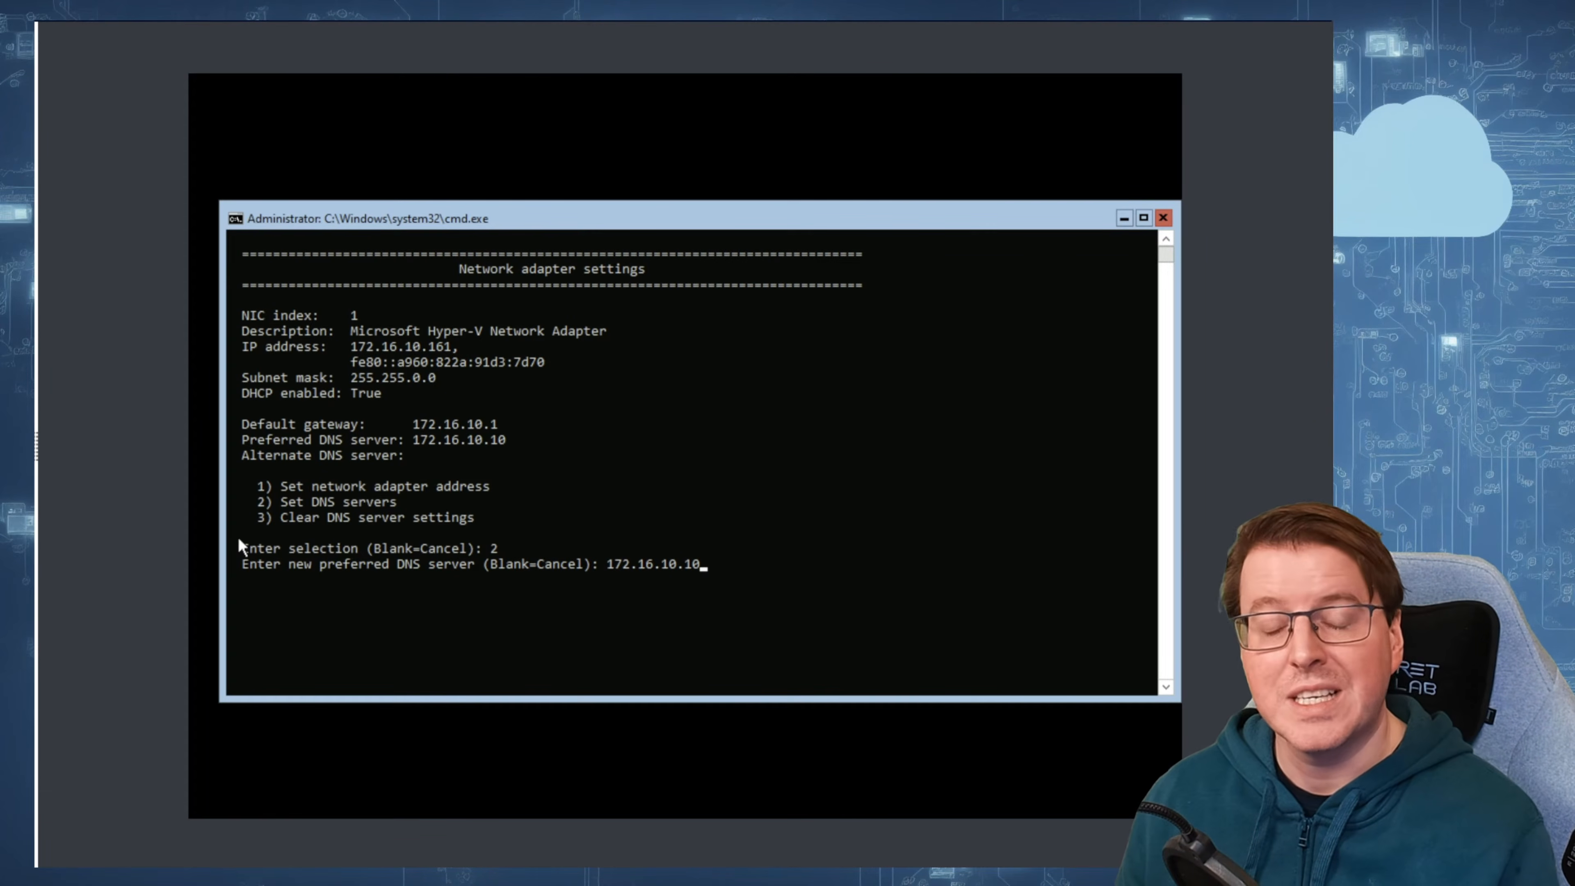
left_click(787, 519)
key("Return")
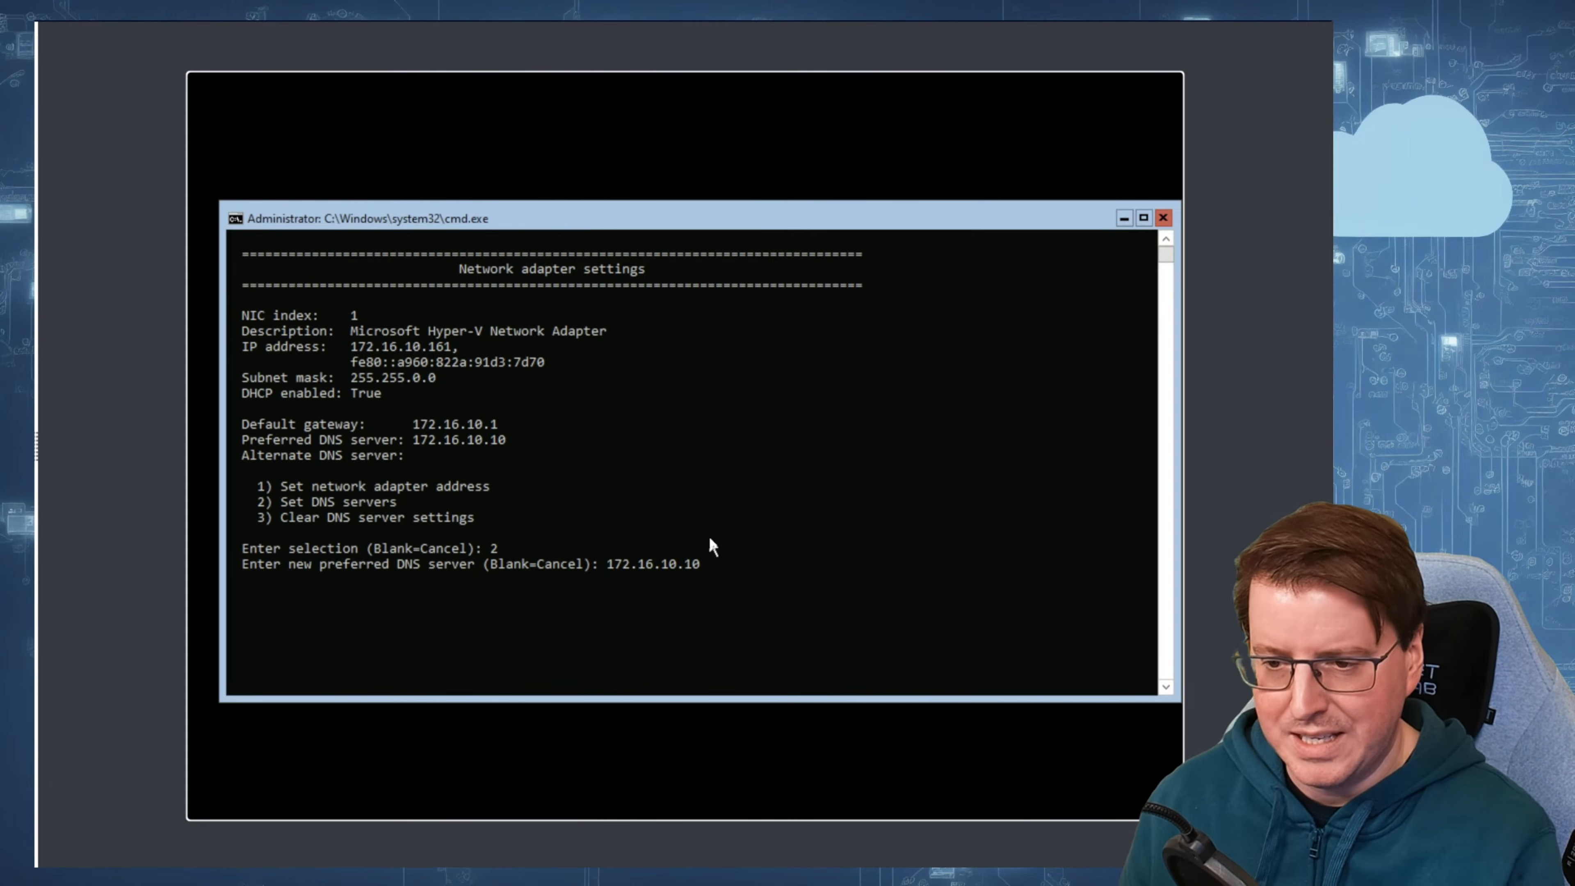
key("Return")
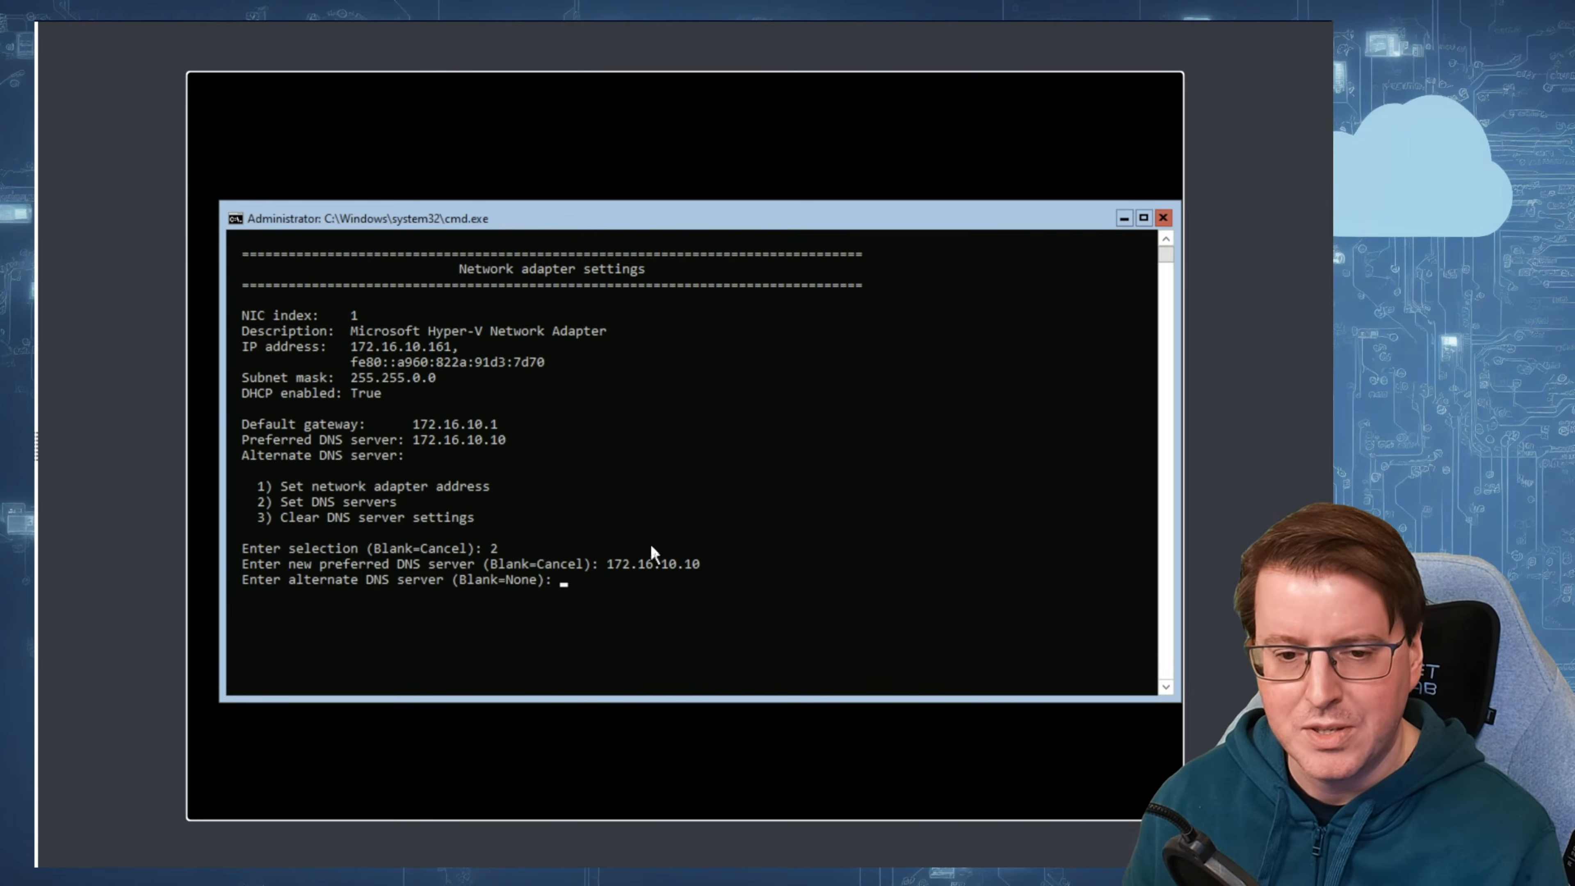
key("Return")
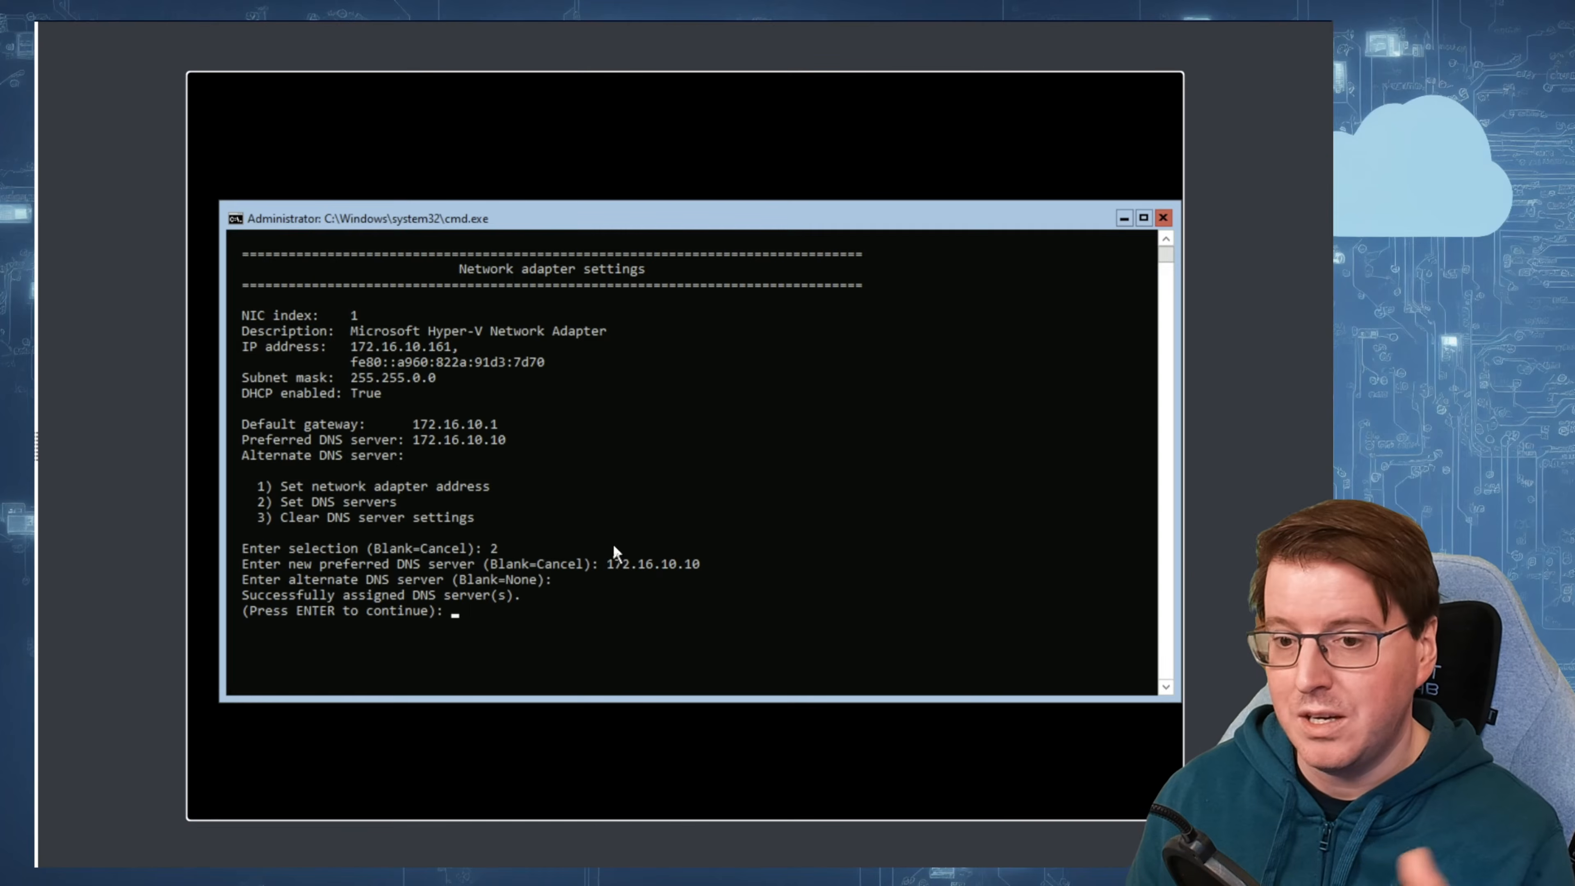
key("Return")
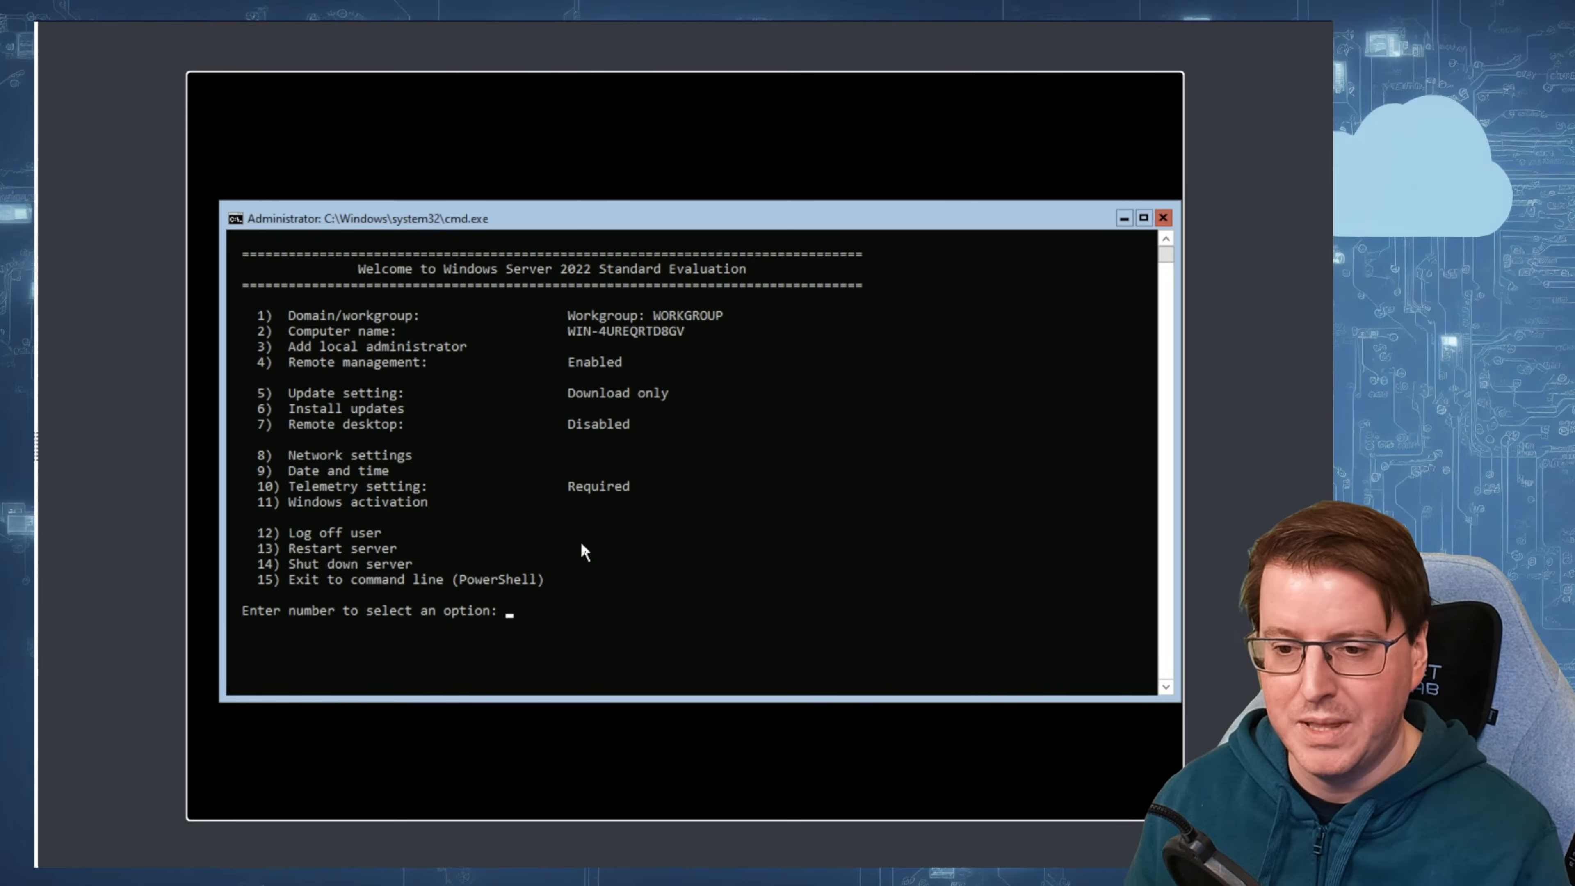
Step: Reopen network adapter 1's settings and choose a static network address of 172.16.10.15
type("8")
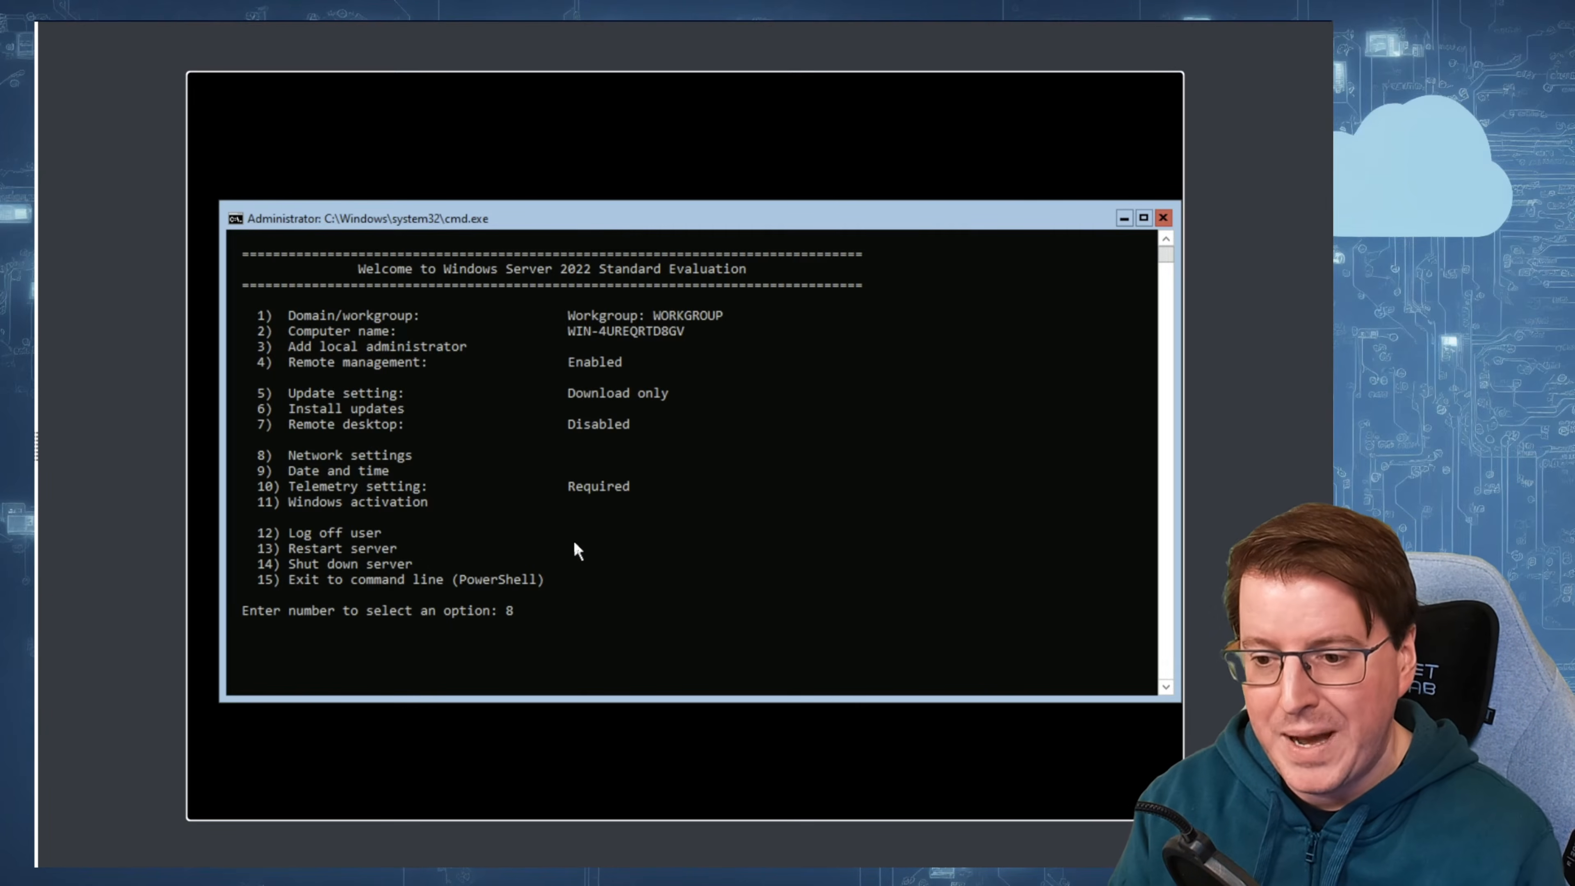
key("Return")
type("1")
key("Return")
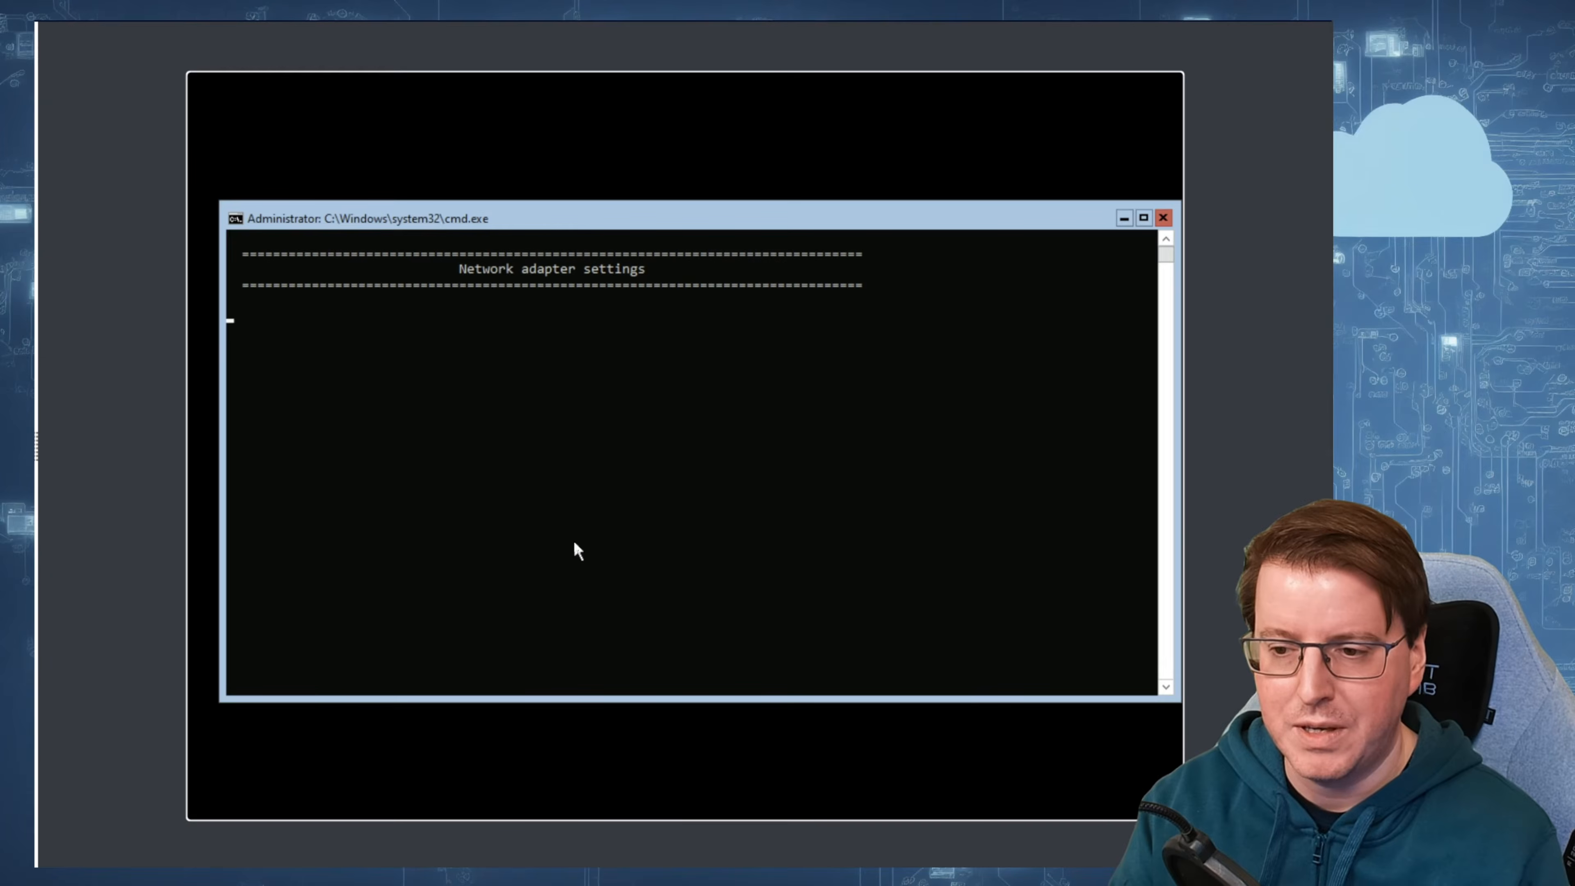
type("1")
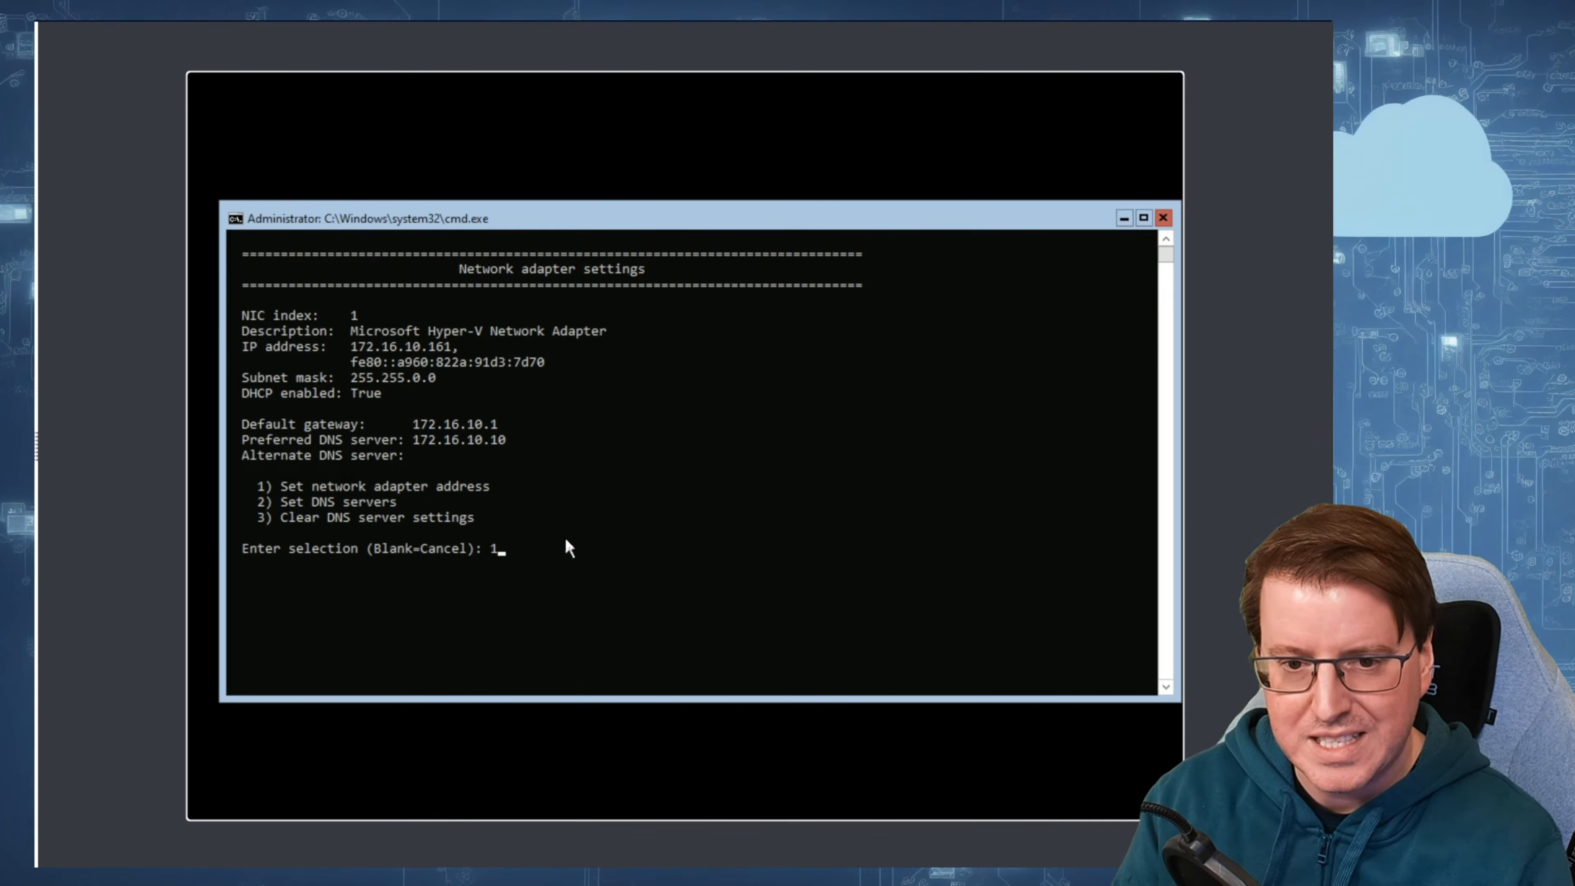
key("Return")
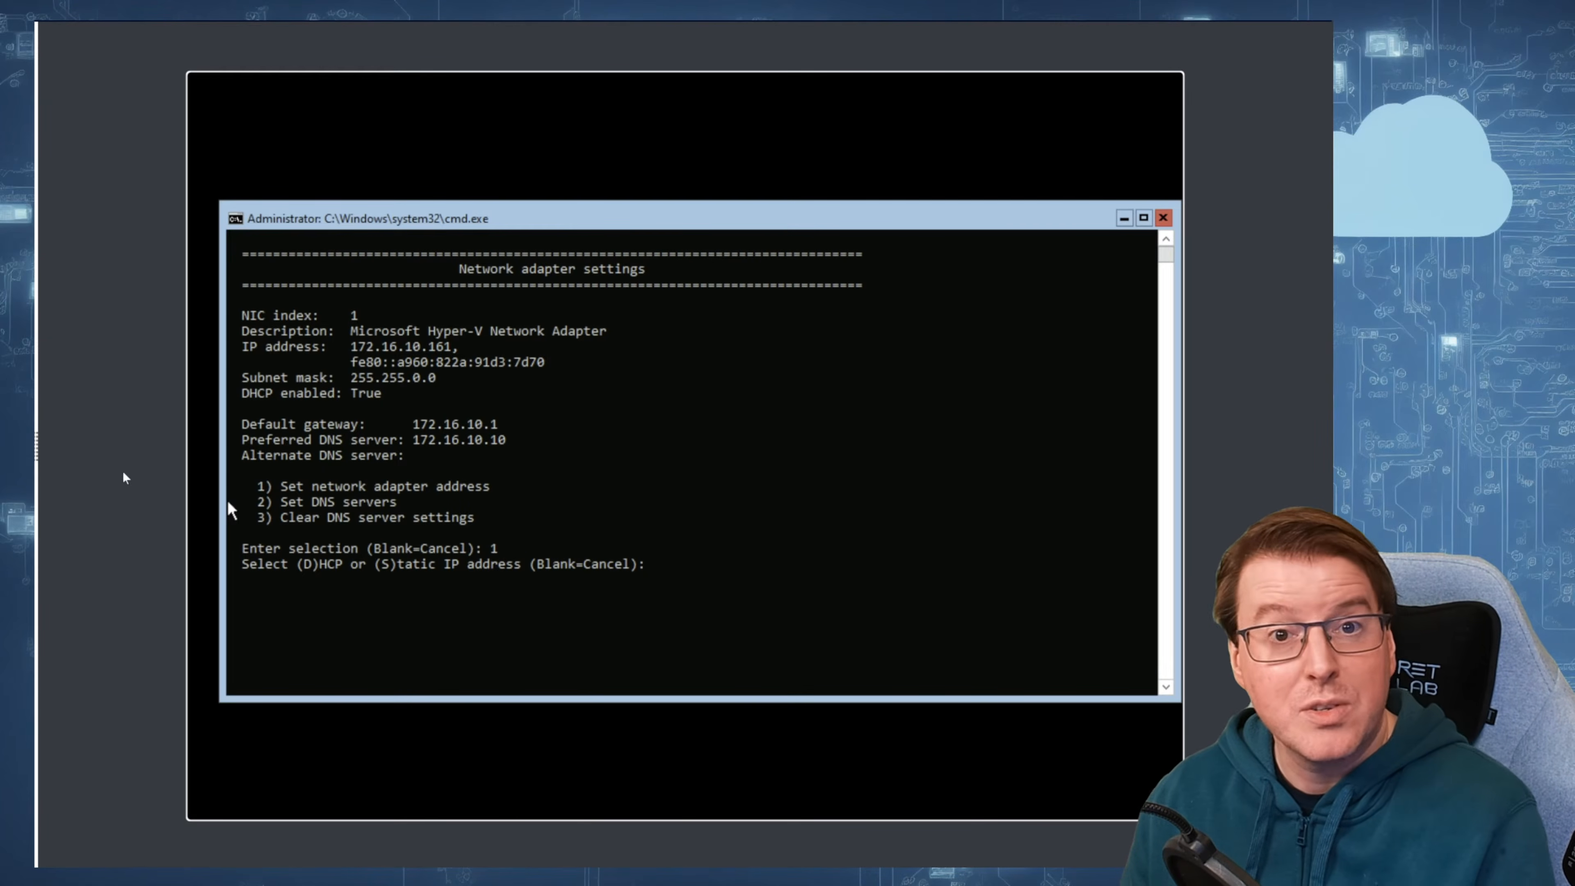
type("s")
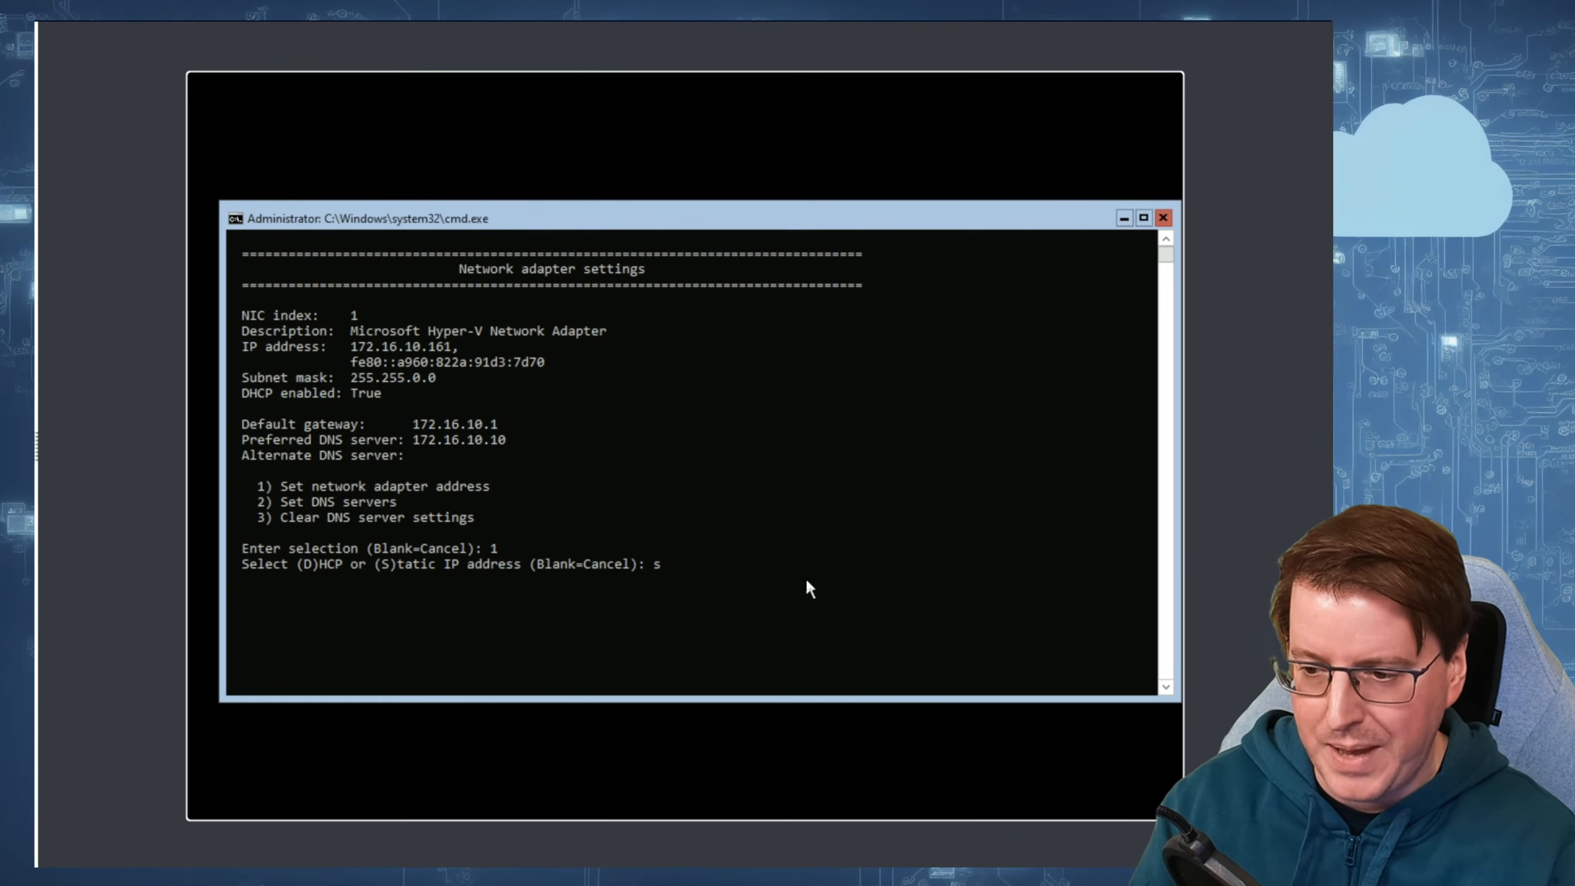
key("Return")
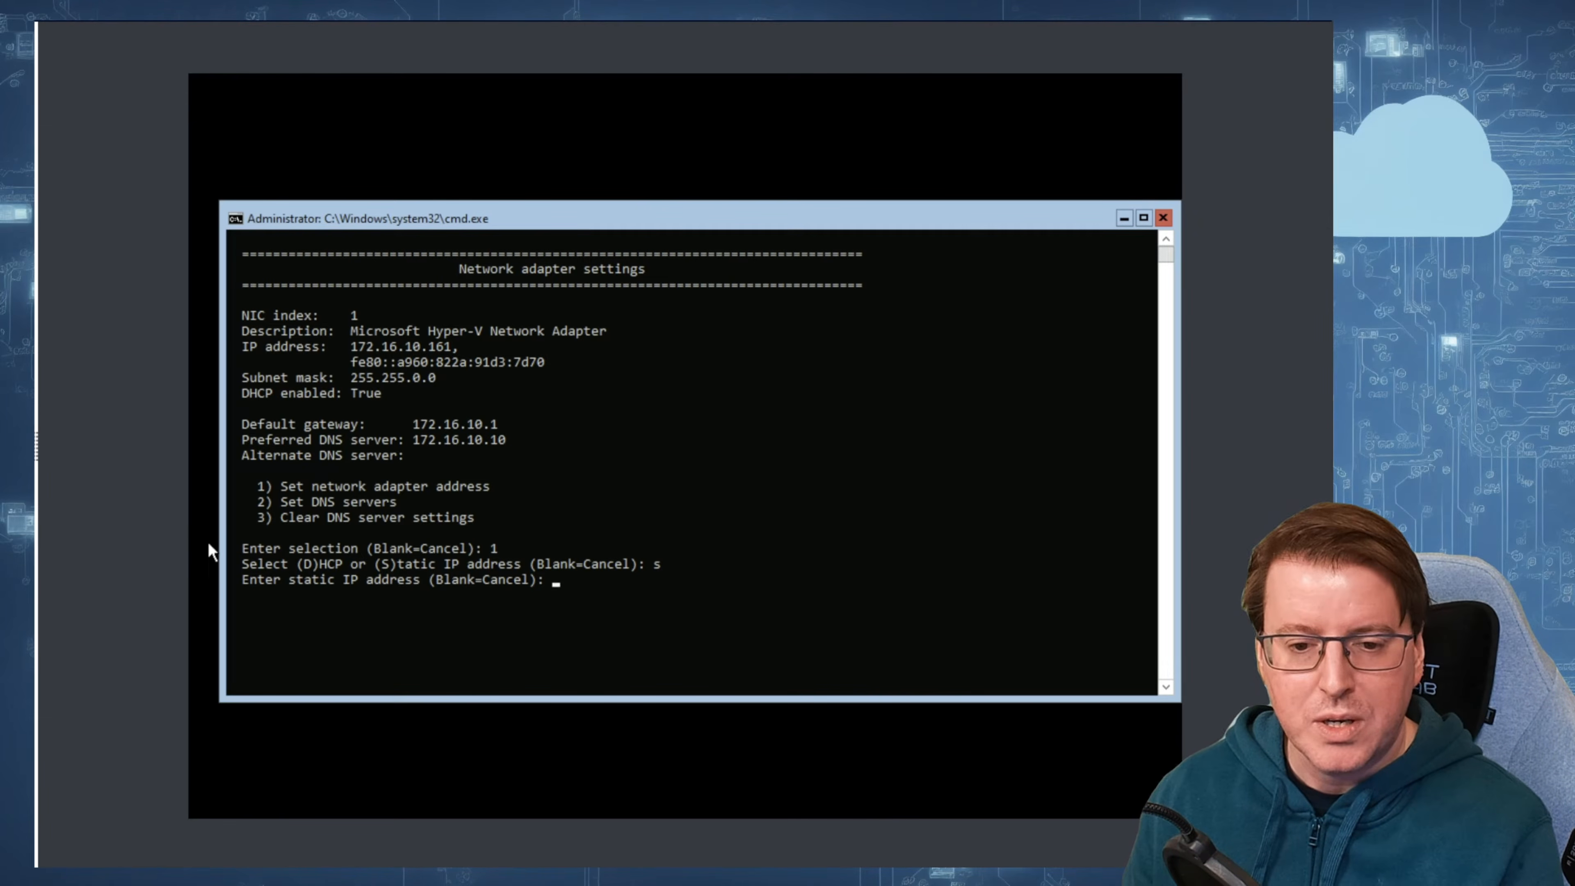
type("172.16.10.15")
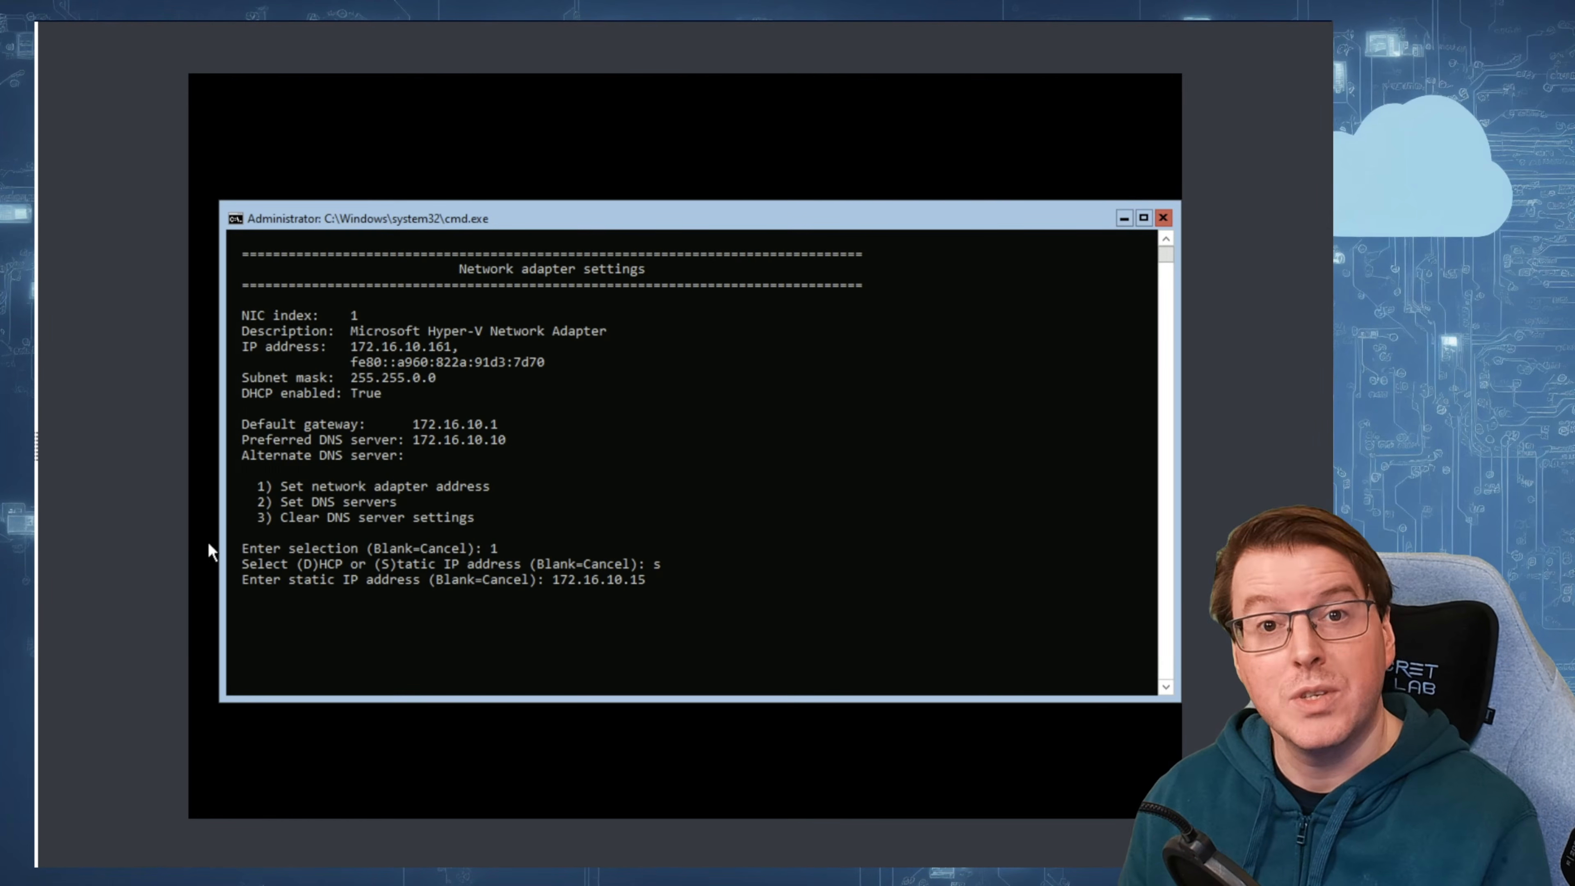
left_click(700, 600)
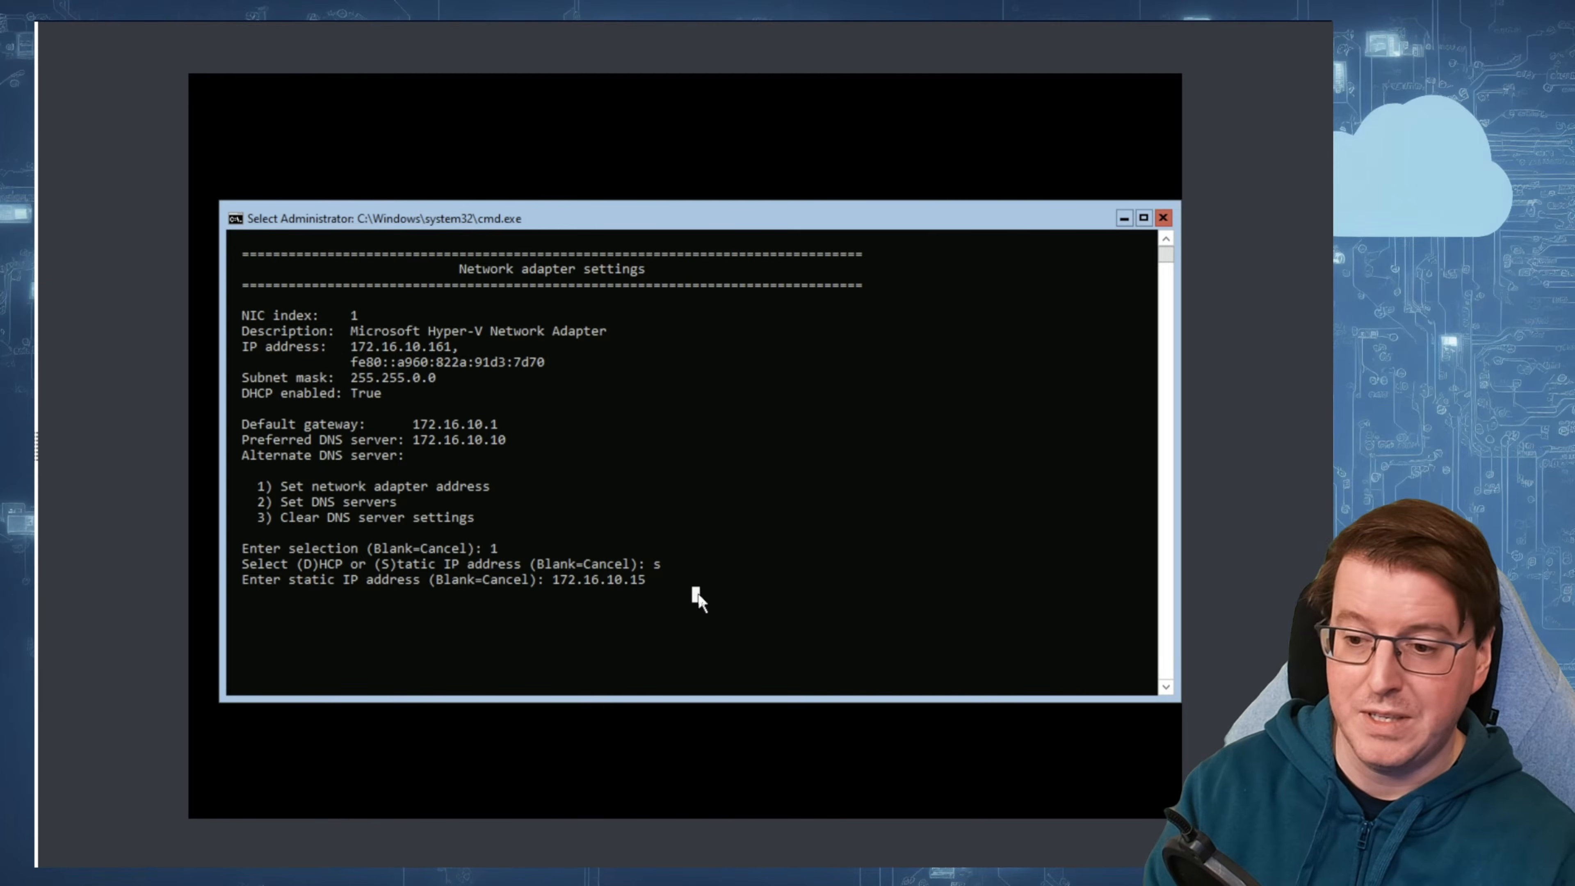
key("Return")
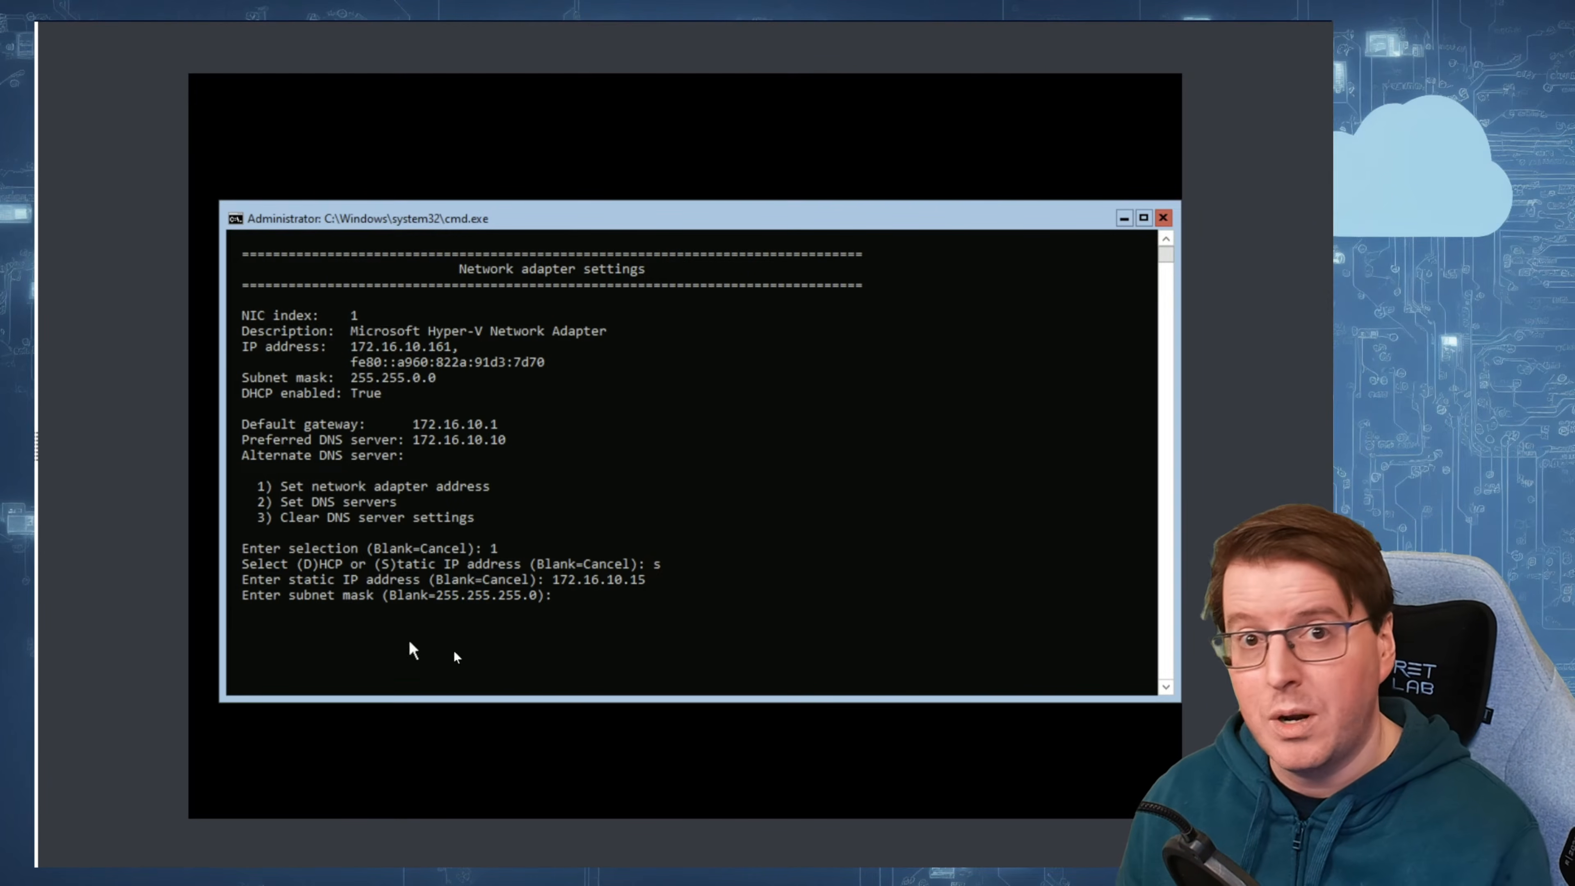
Step: Set the subnet mask to 255.255.0.0 and the default gateway to 172.16.10.1, then apply the static address settings
scroll(648, 636, "down", 2)
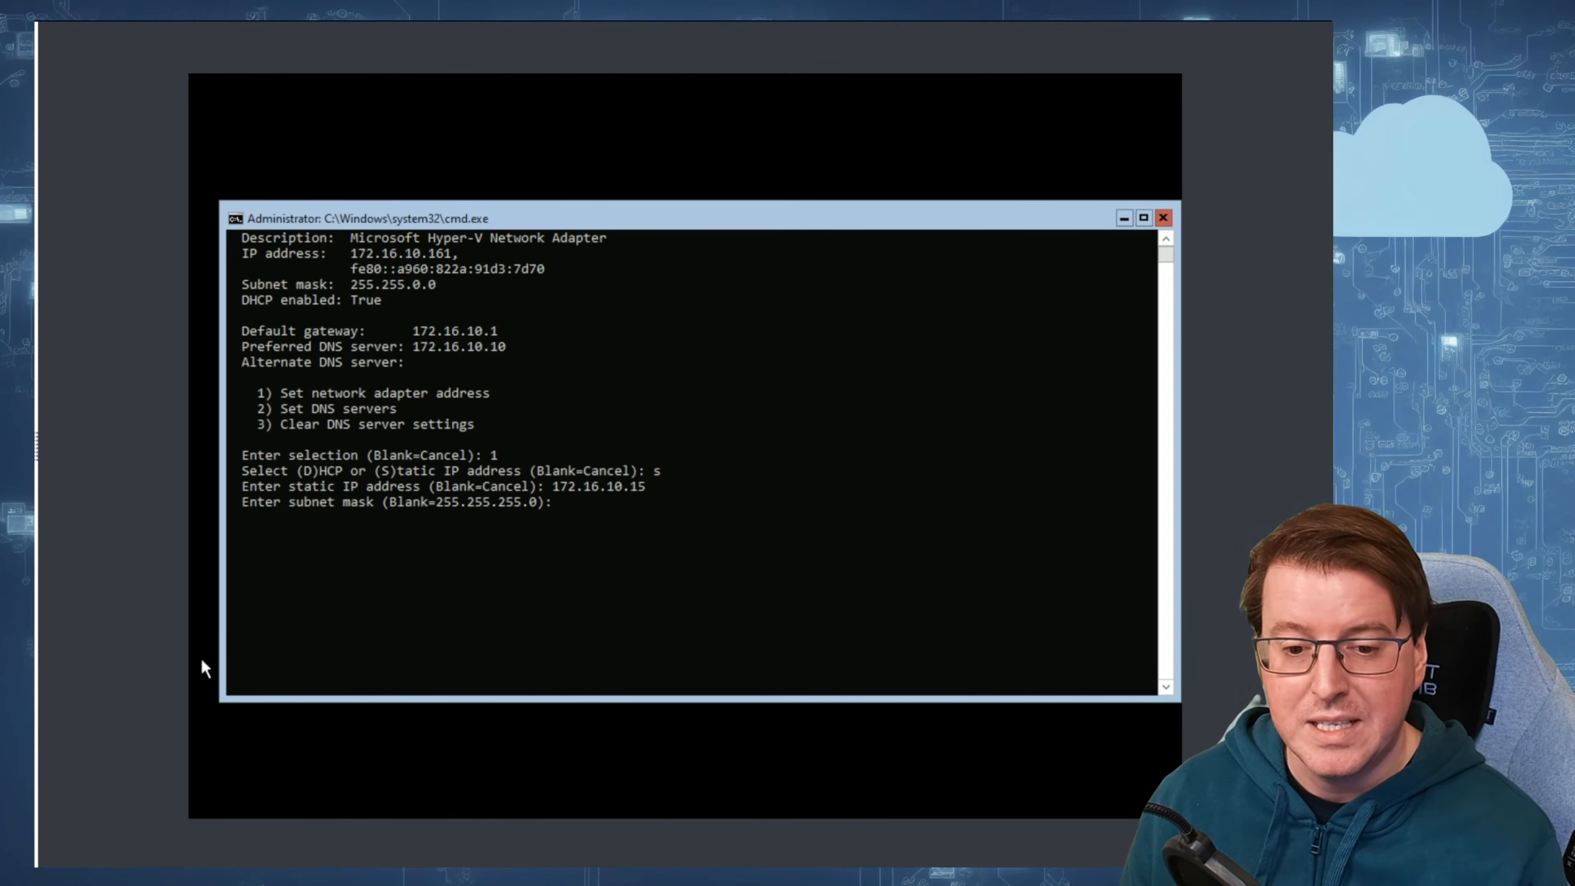
type("255.255.0.0")
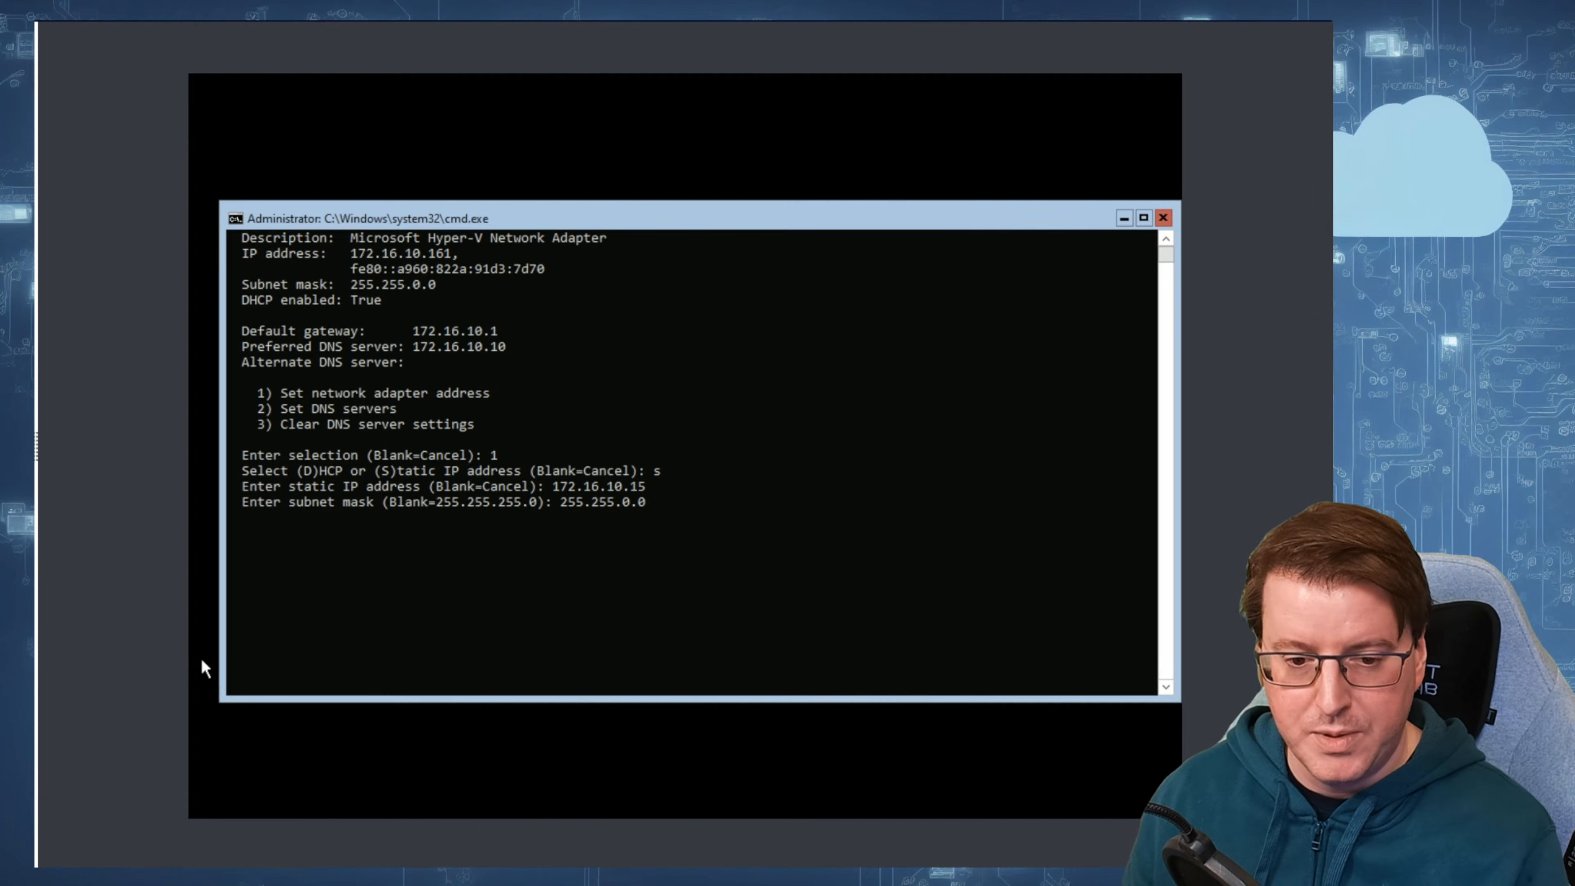
left_click(750, 516)
key("Escape")
key("Return")
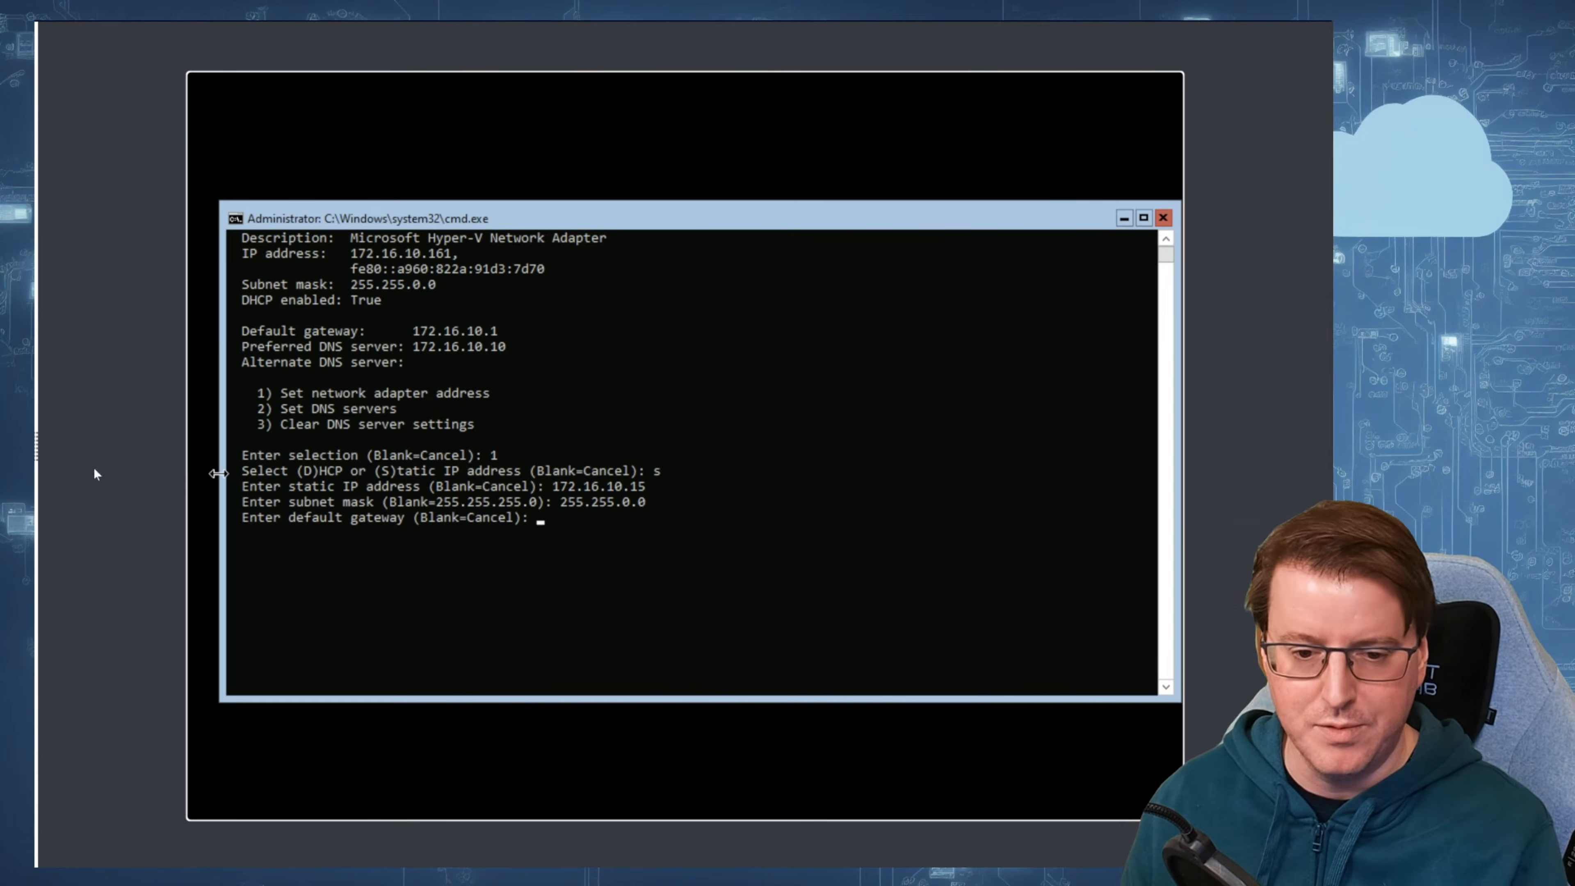
type("172.16.10.1")
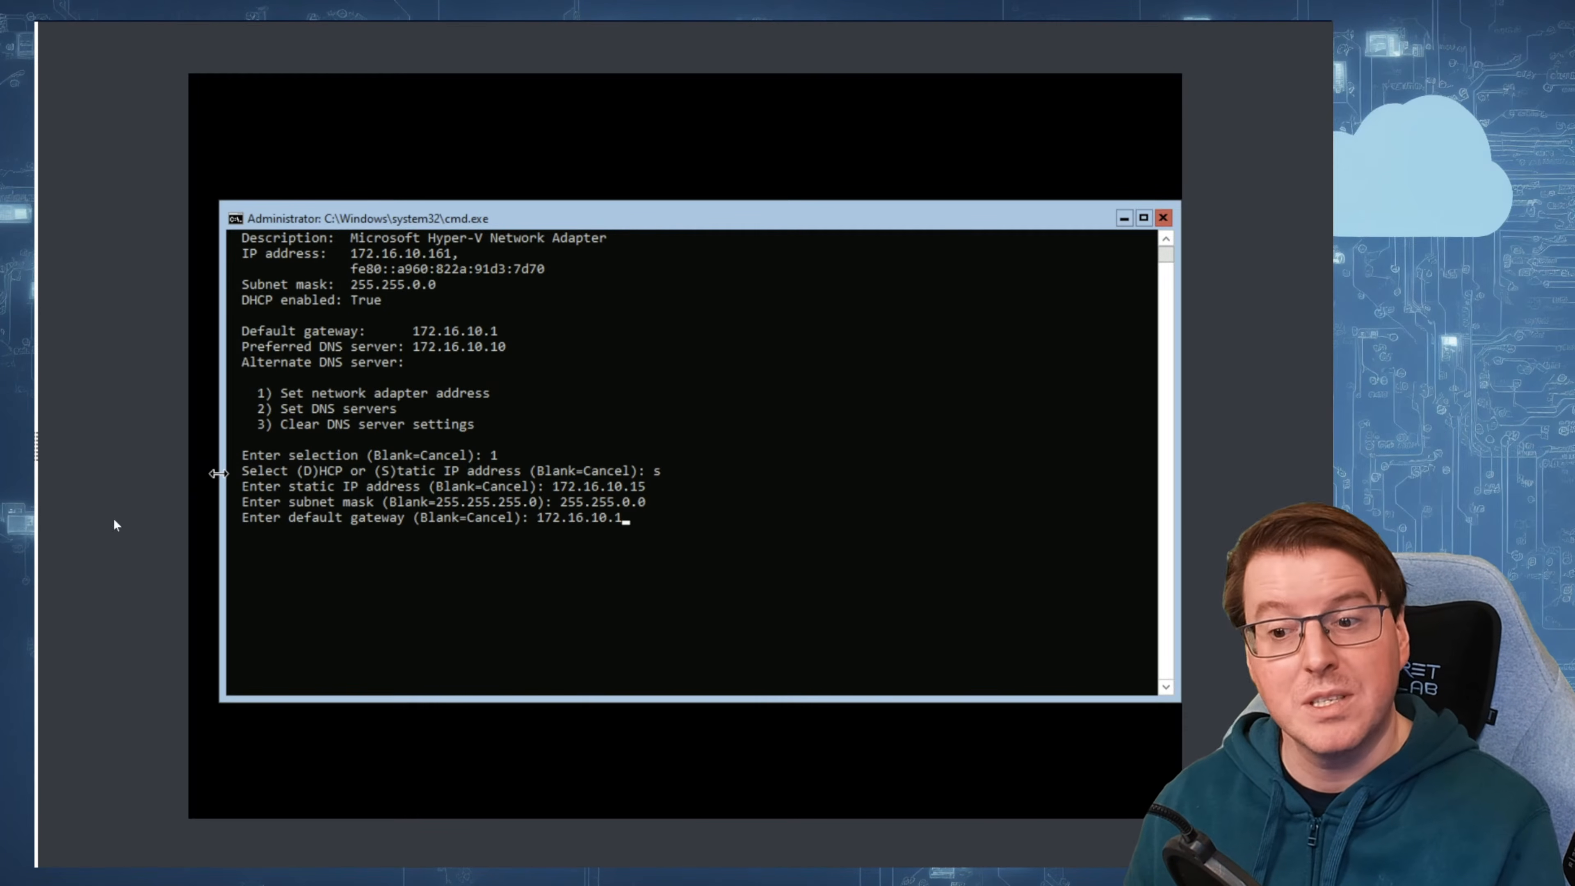
left_click(679, 538)
key("Escape")
key("Return")
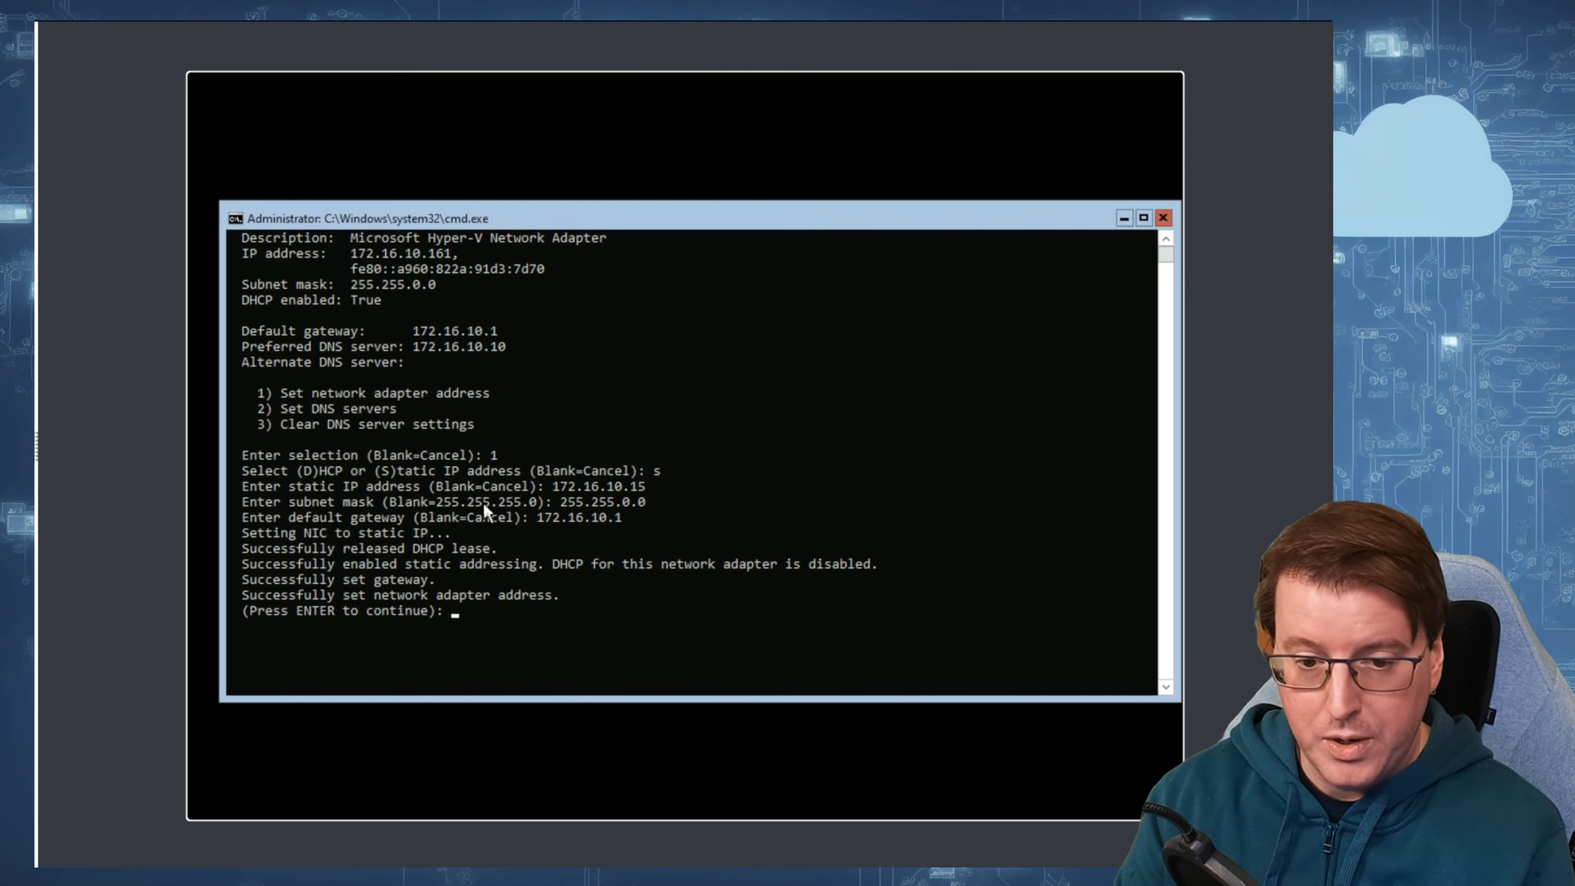
key("Return")
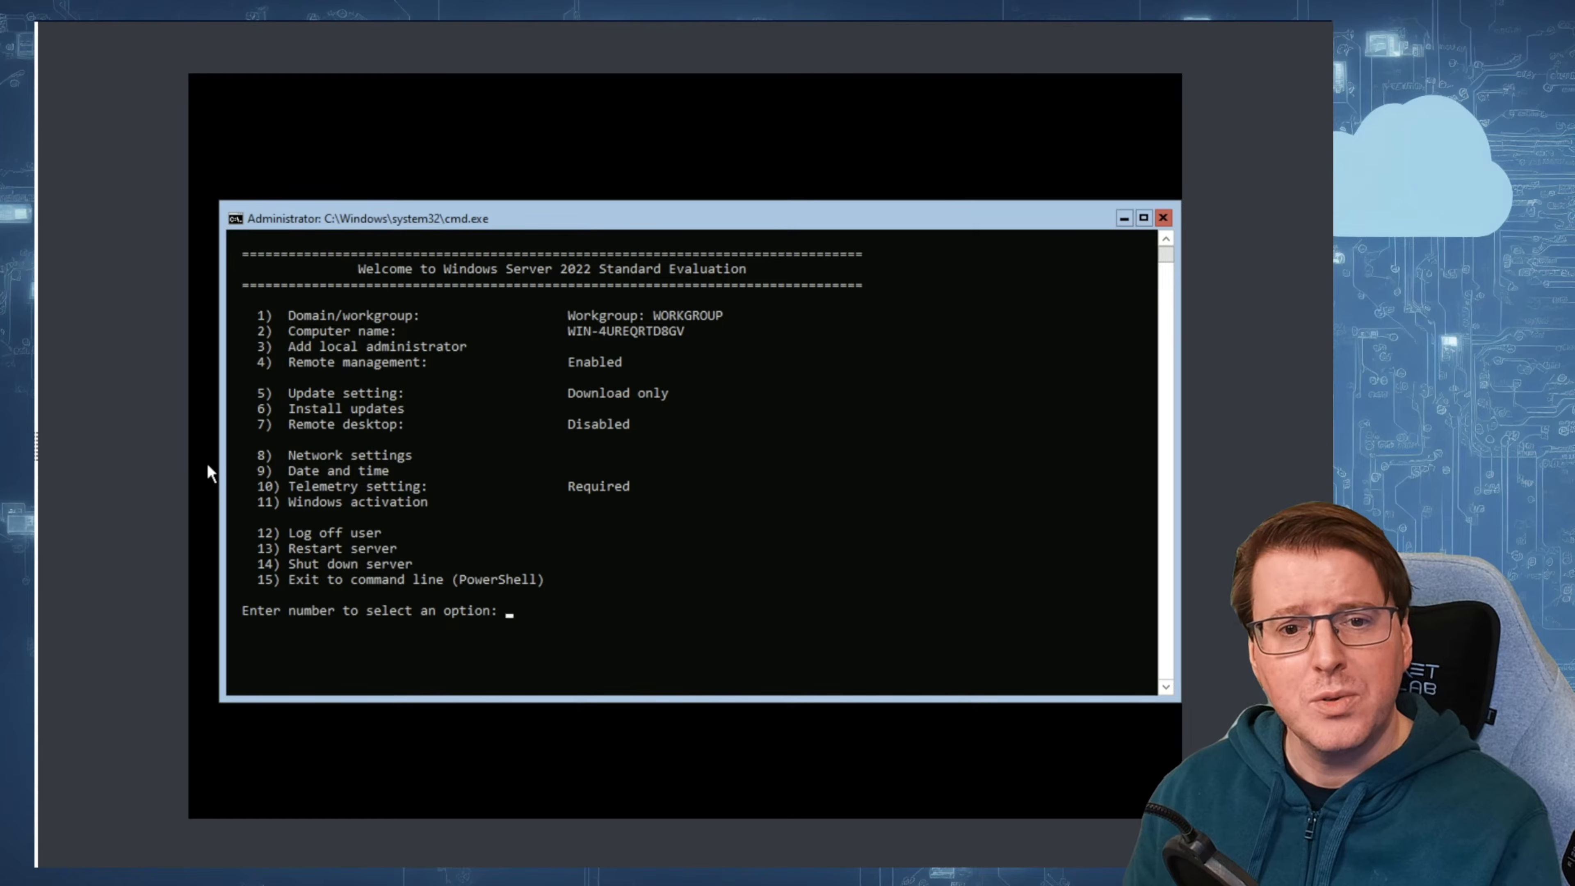
Step: Exit the Server Configuration tool to the PowerShell command line
left_click_drag(292, 312, 668, 319)
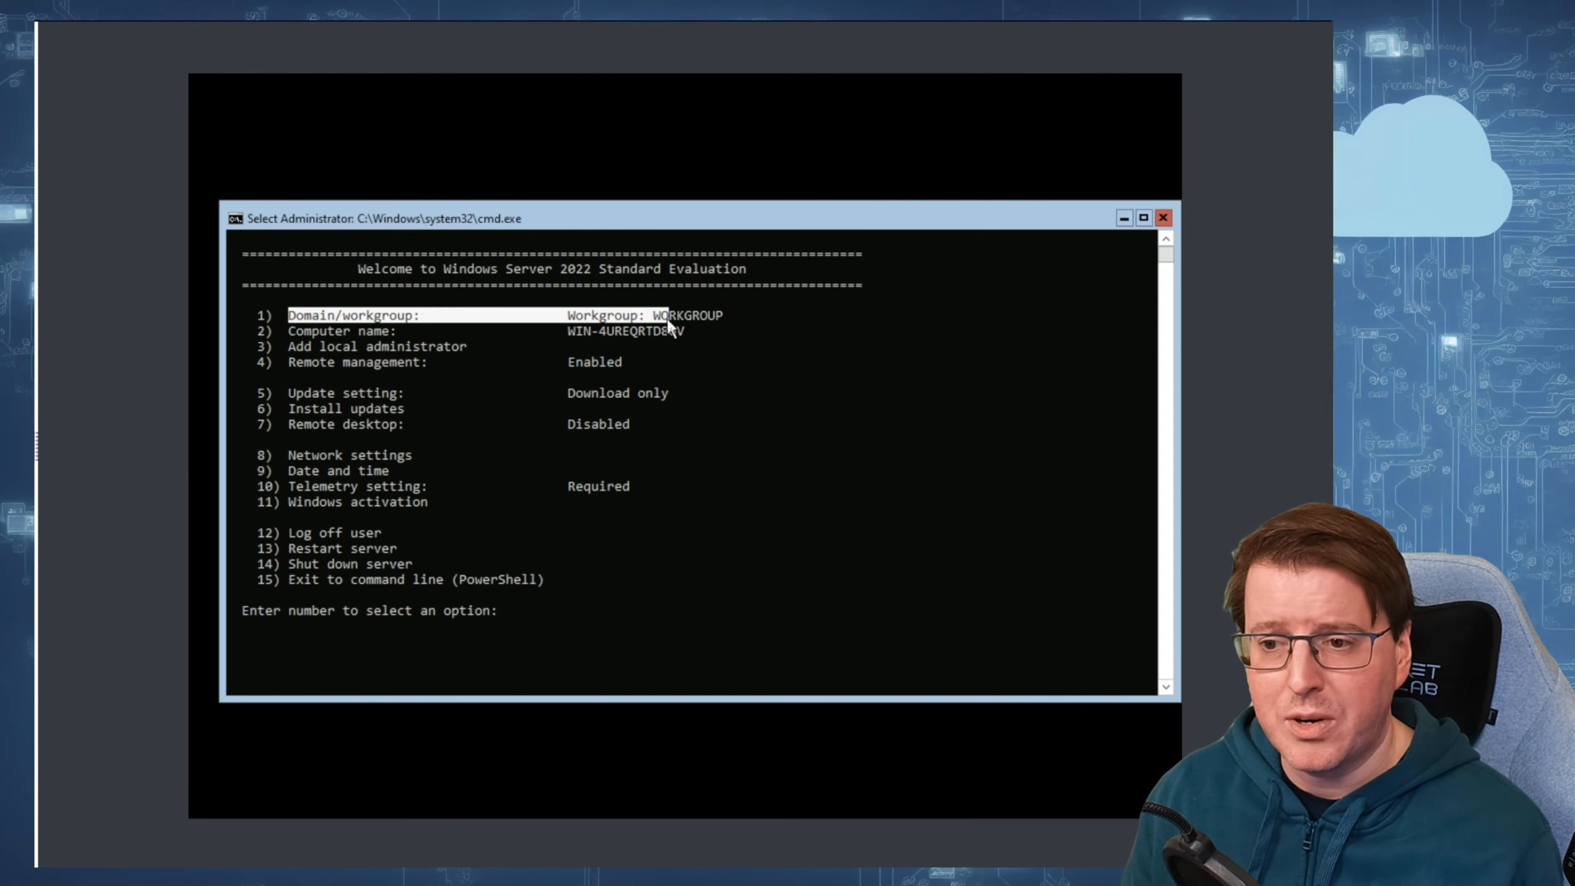
left_click(562, 485)
left_click(575, 612)
type("15")
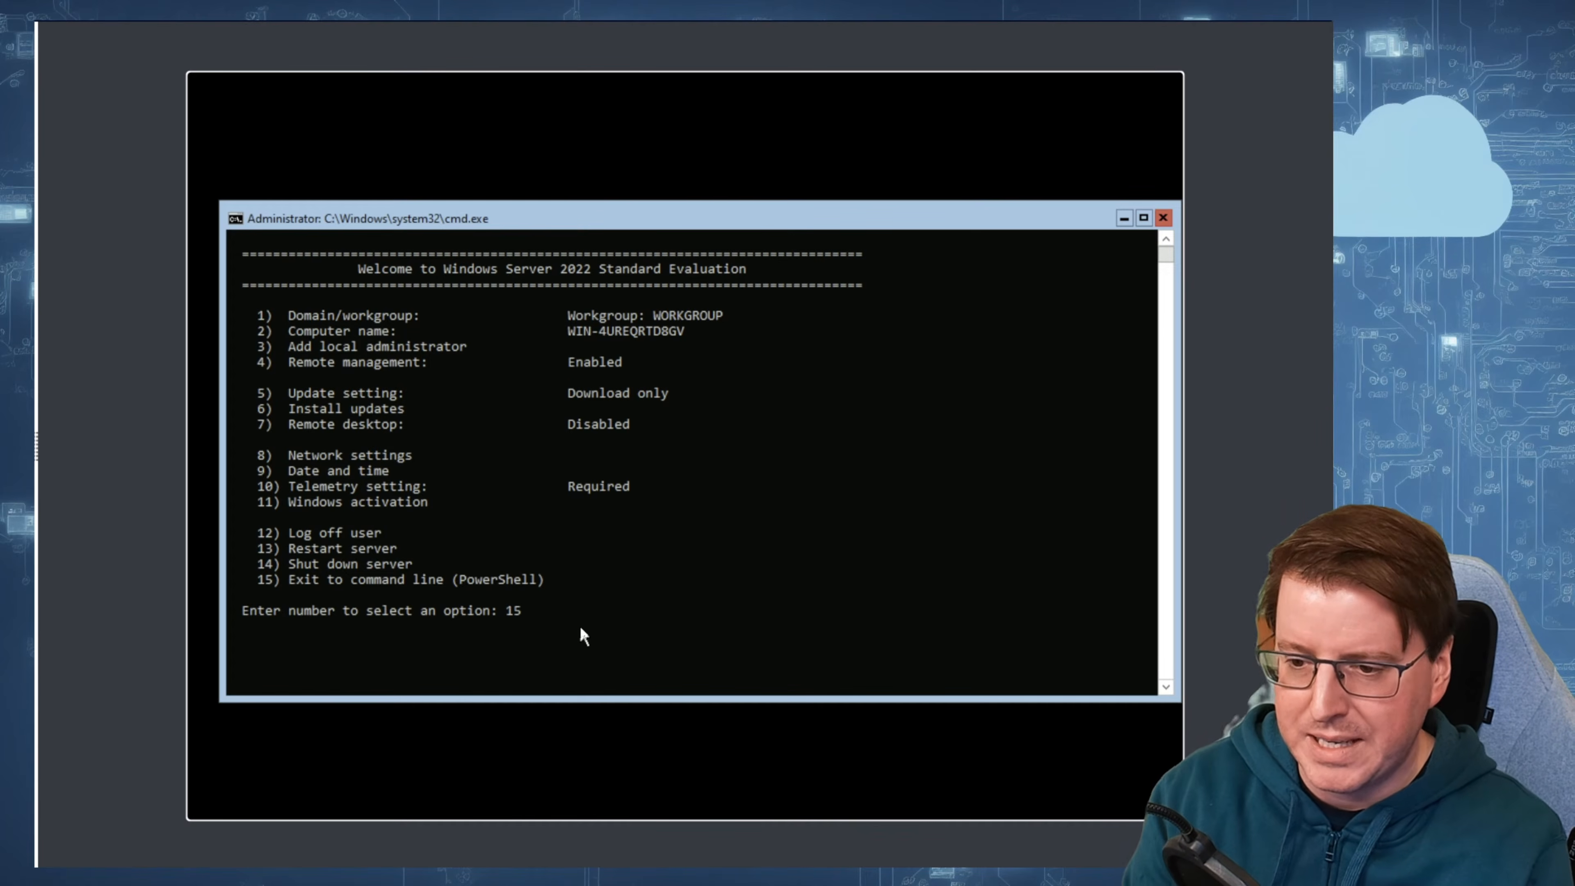
key("Return")
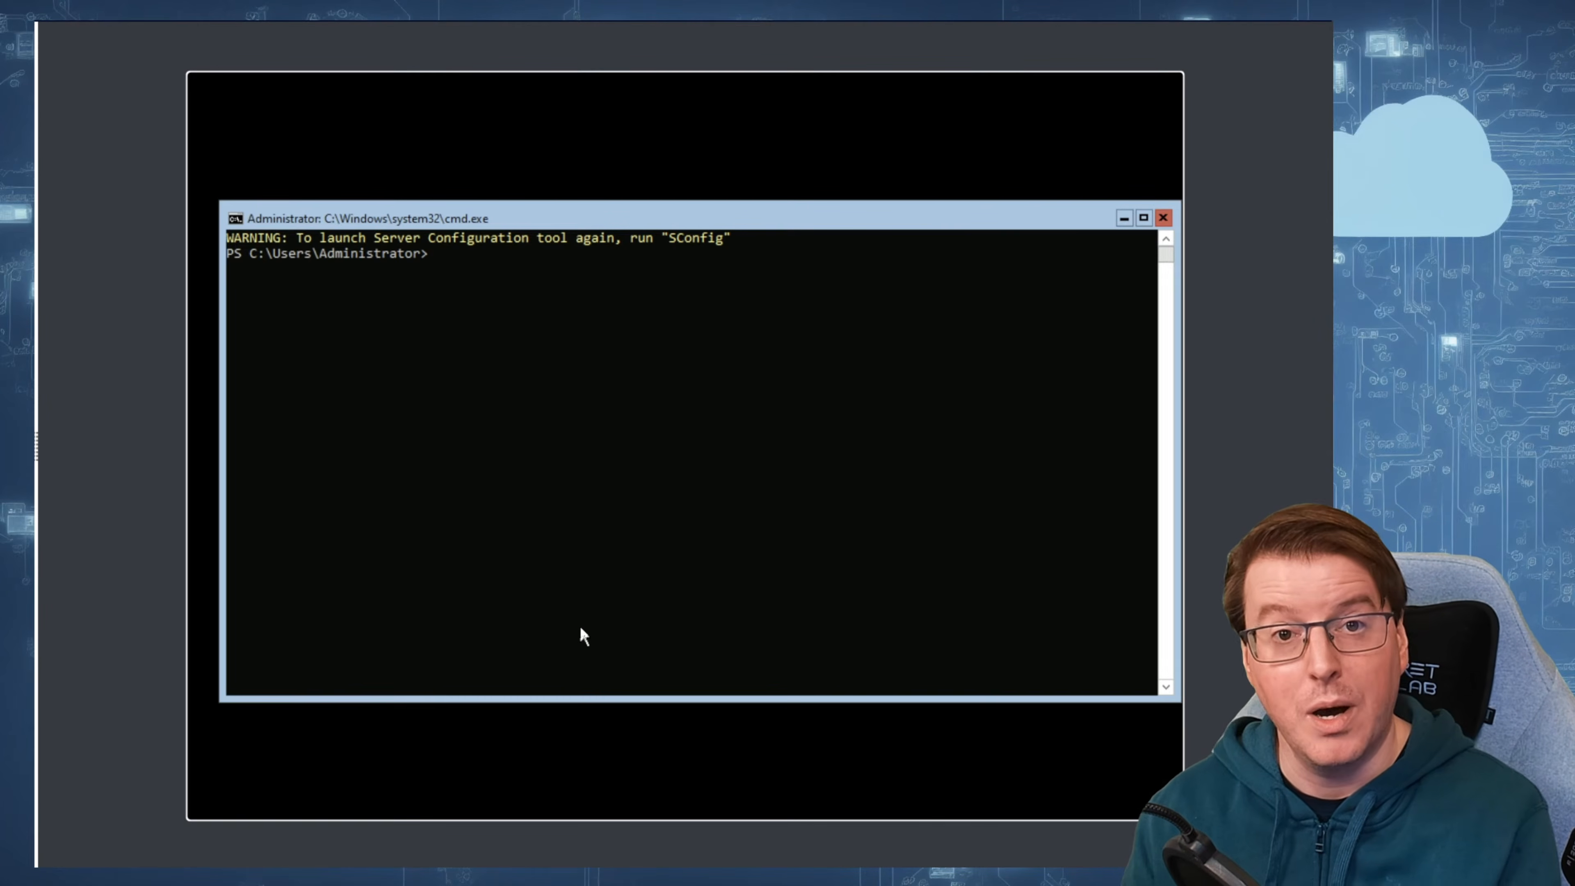
Step: Display the PowerShell version table with $psversiontable and check the PSVersion value
type("$")
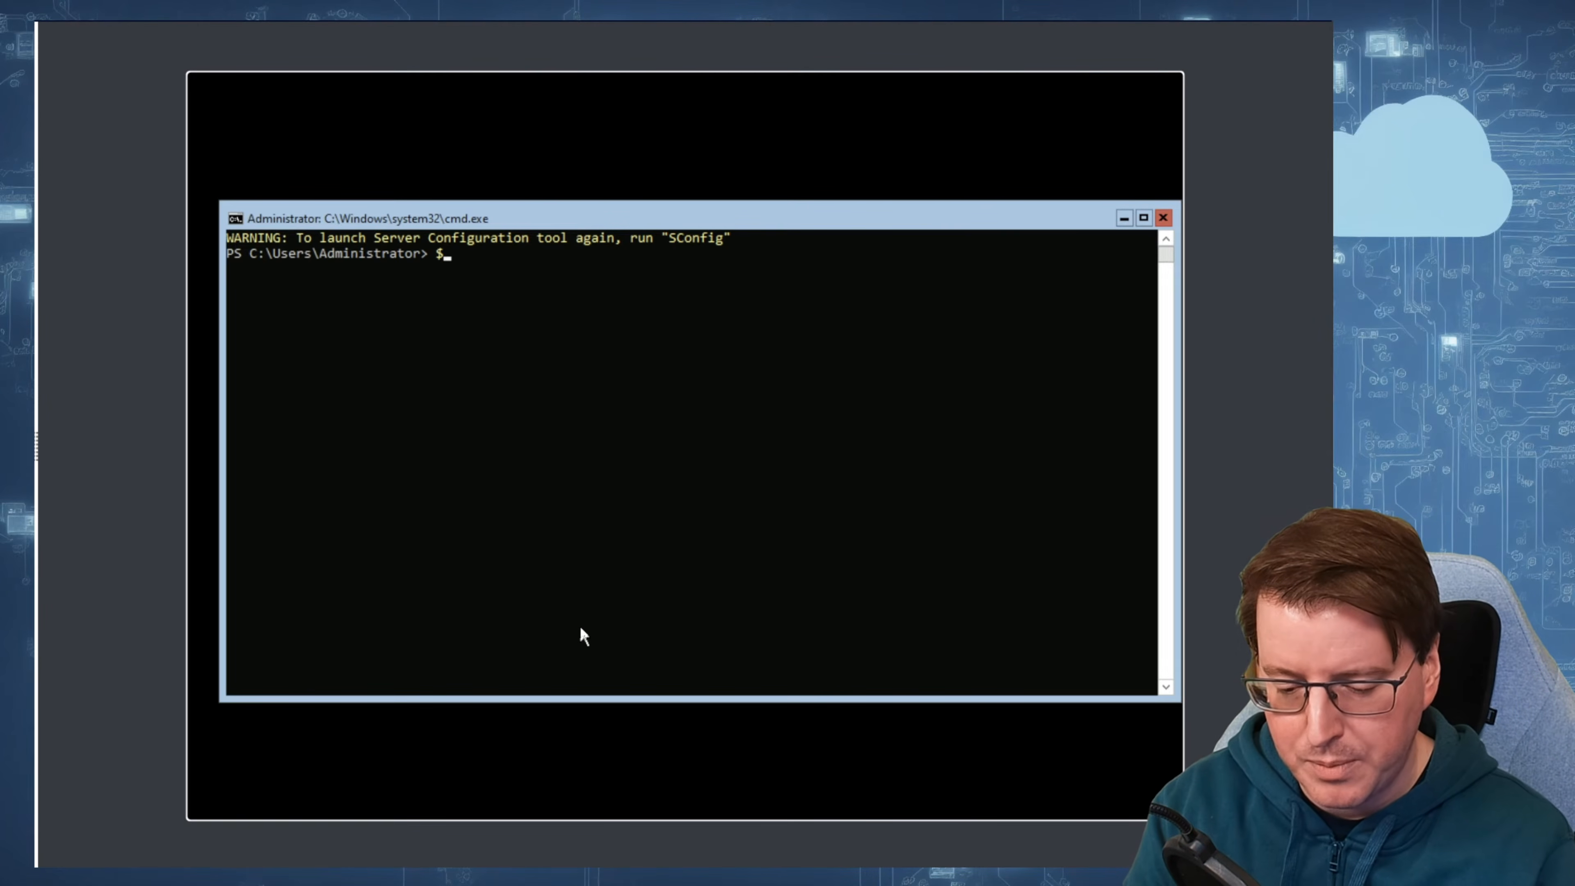
type("psversiontable")
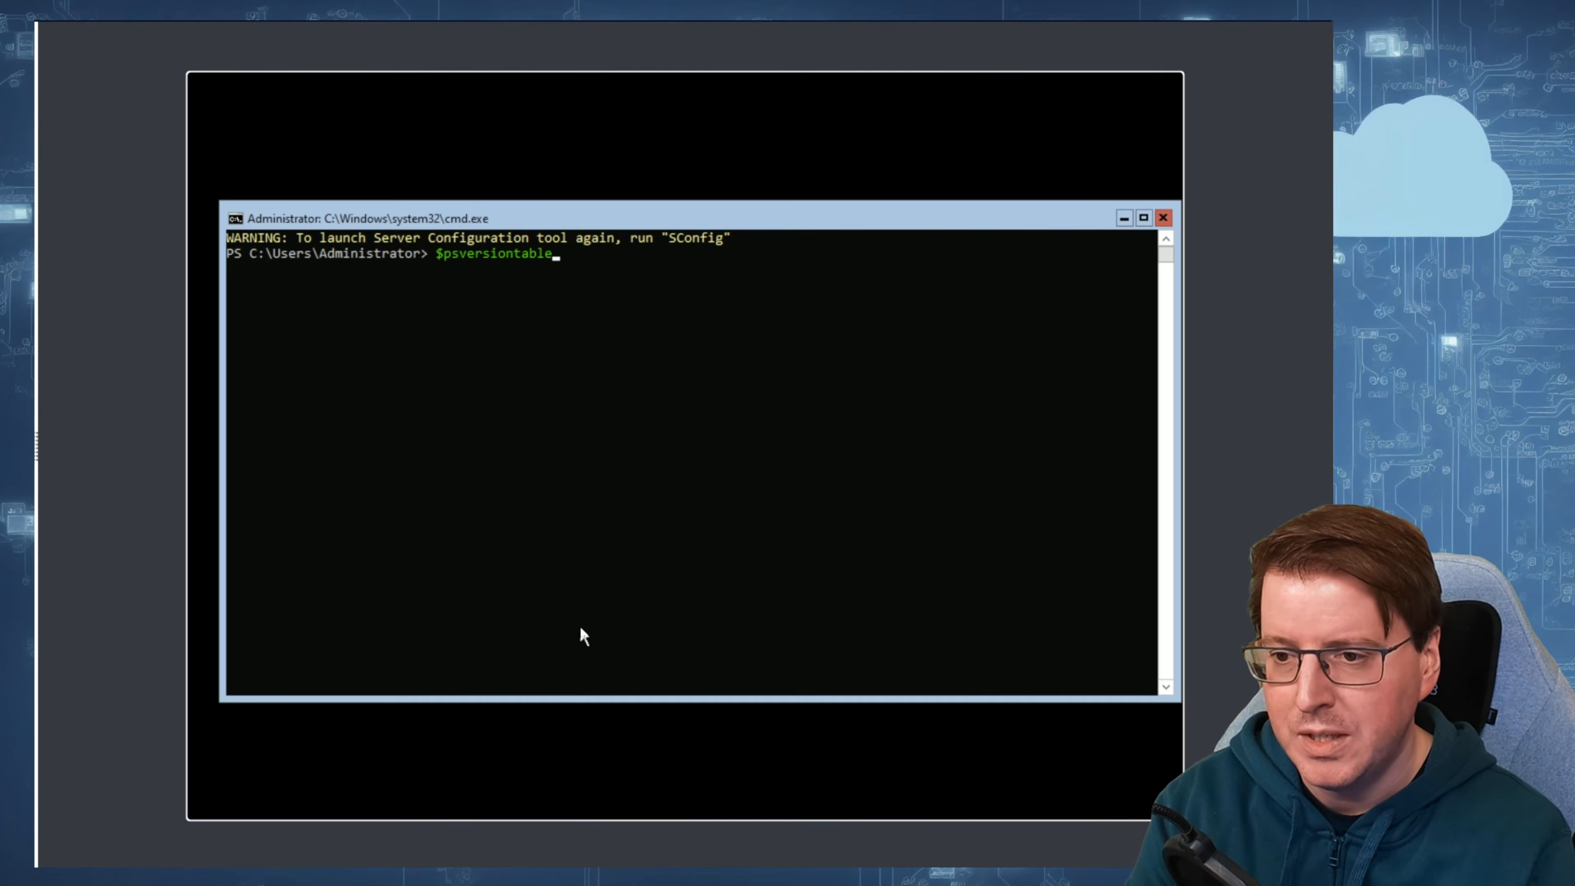
key("Return")
left_click_drag(457, 316, 513, 318)
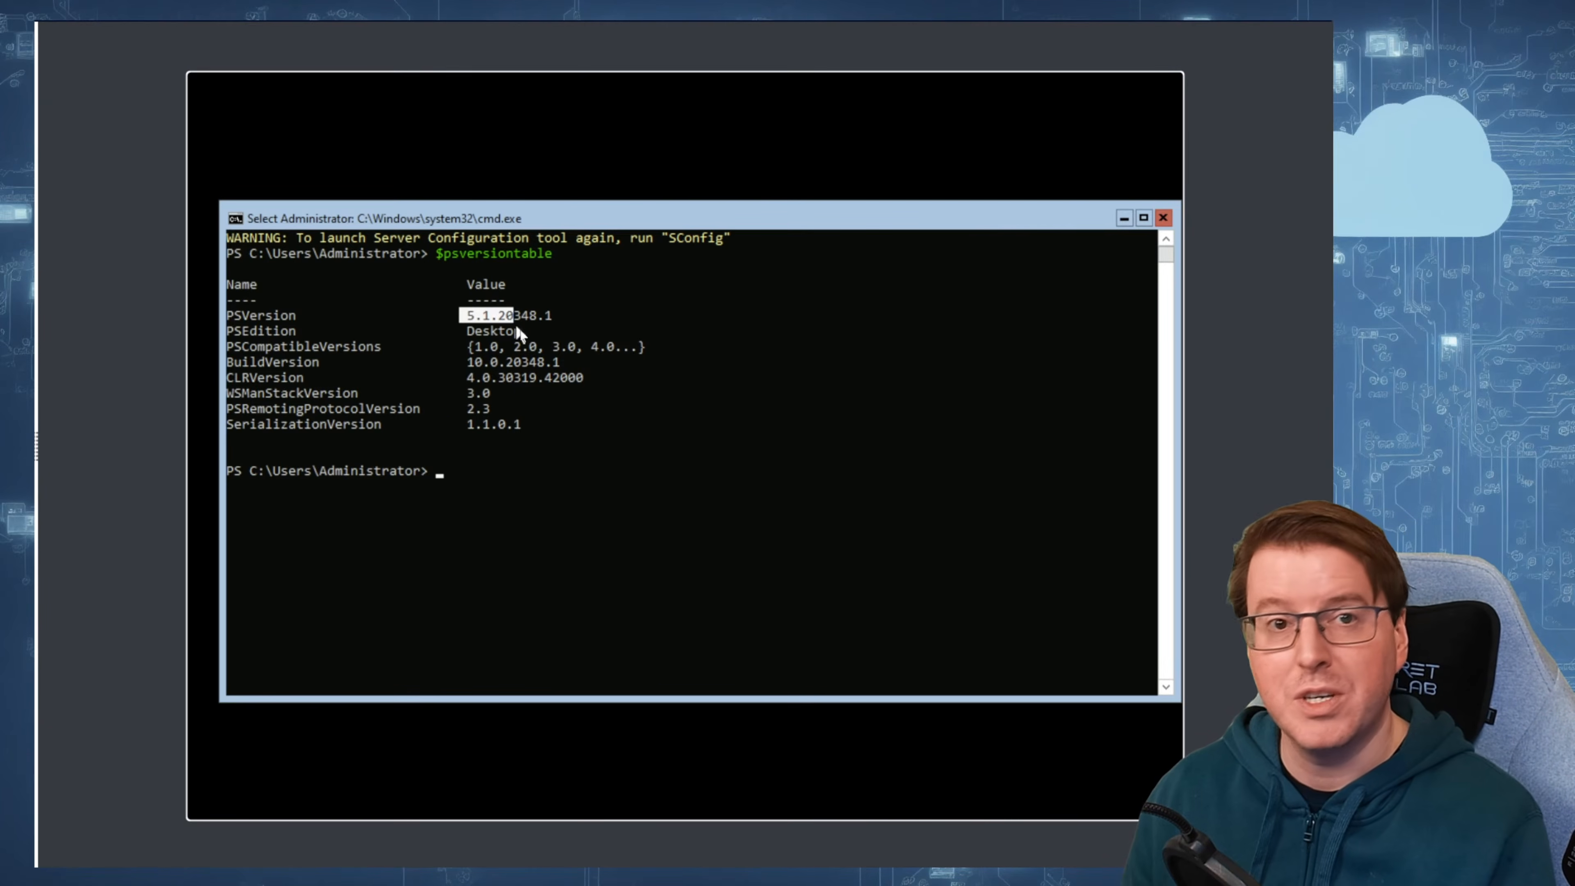
left_click(559, 455)
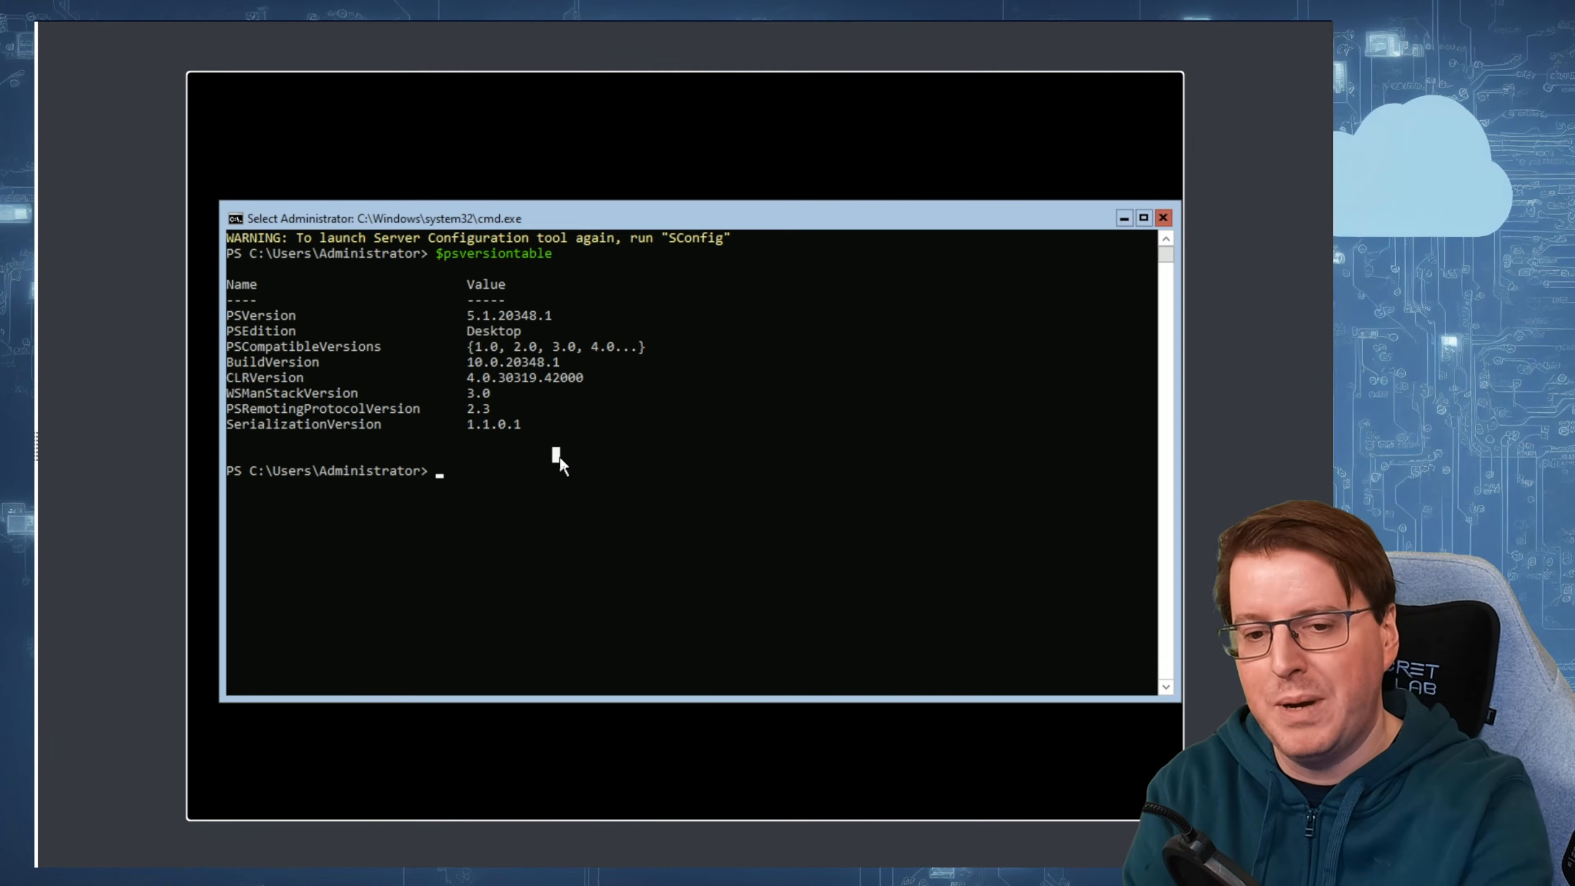
left_click(549, 502)
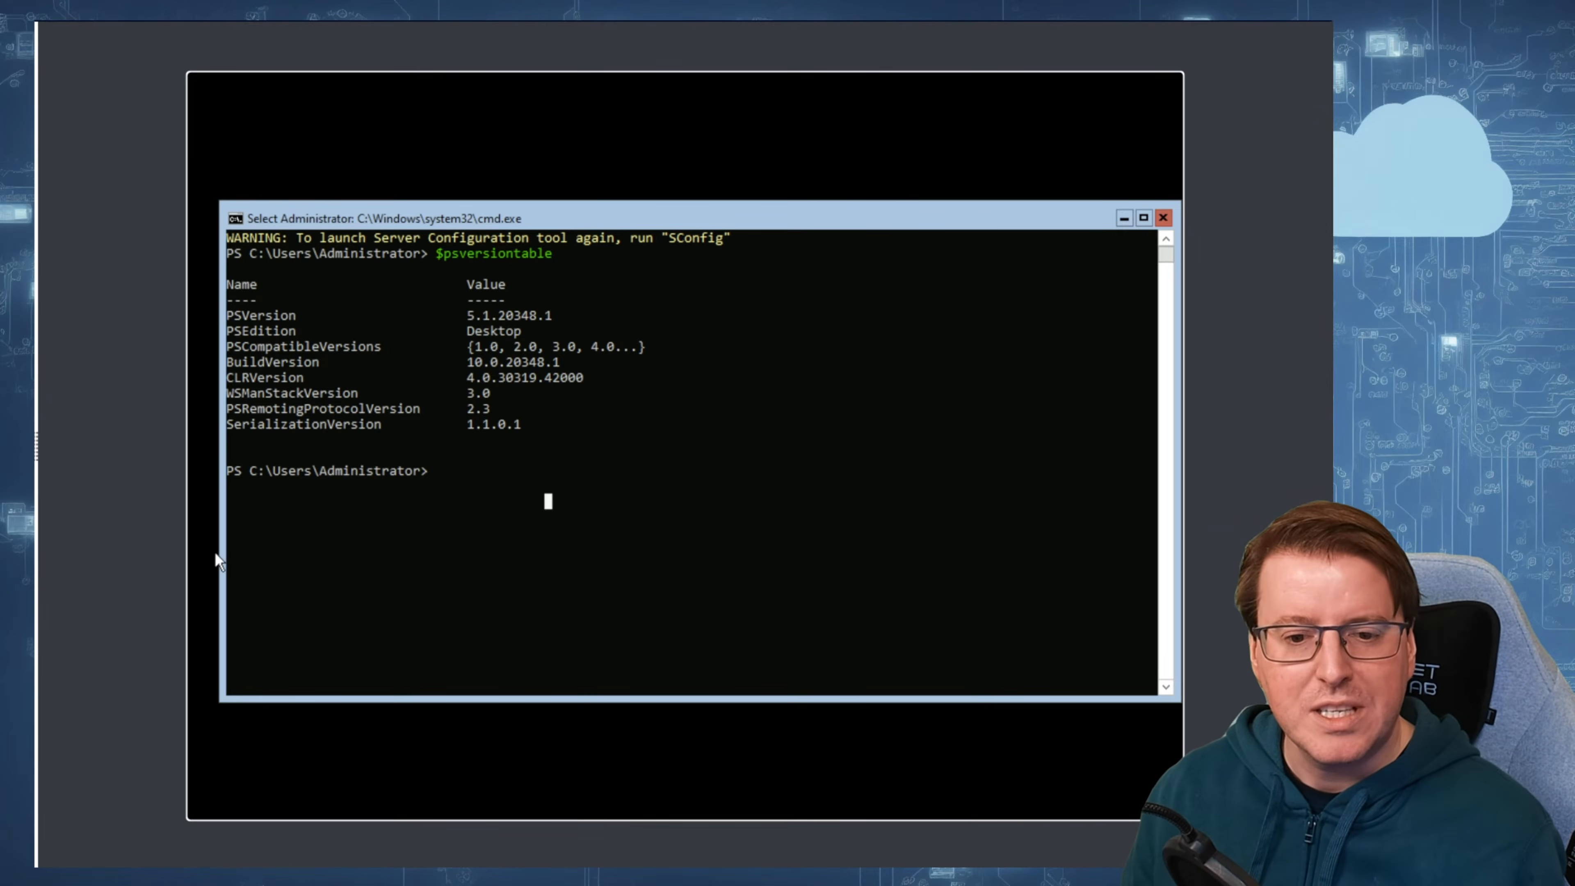
key("Escape")
Step: Rename the computer to SEA-SVR4 with the Rename-Computer command
type("Rename-Computer -NewName SEA-SVR4")
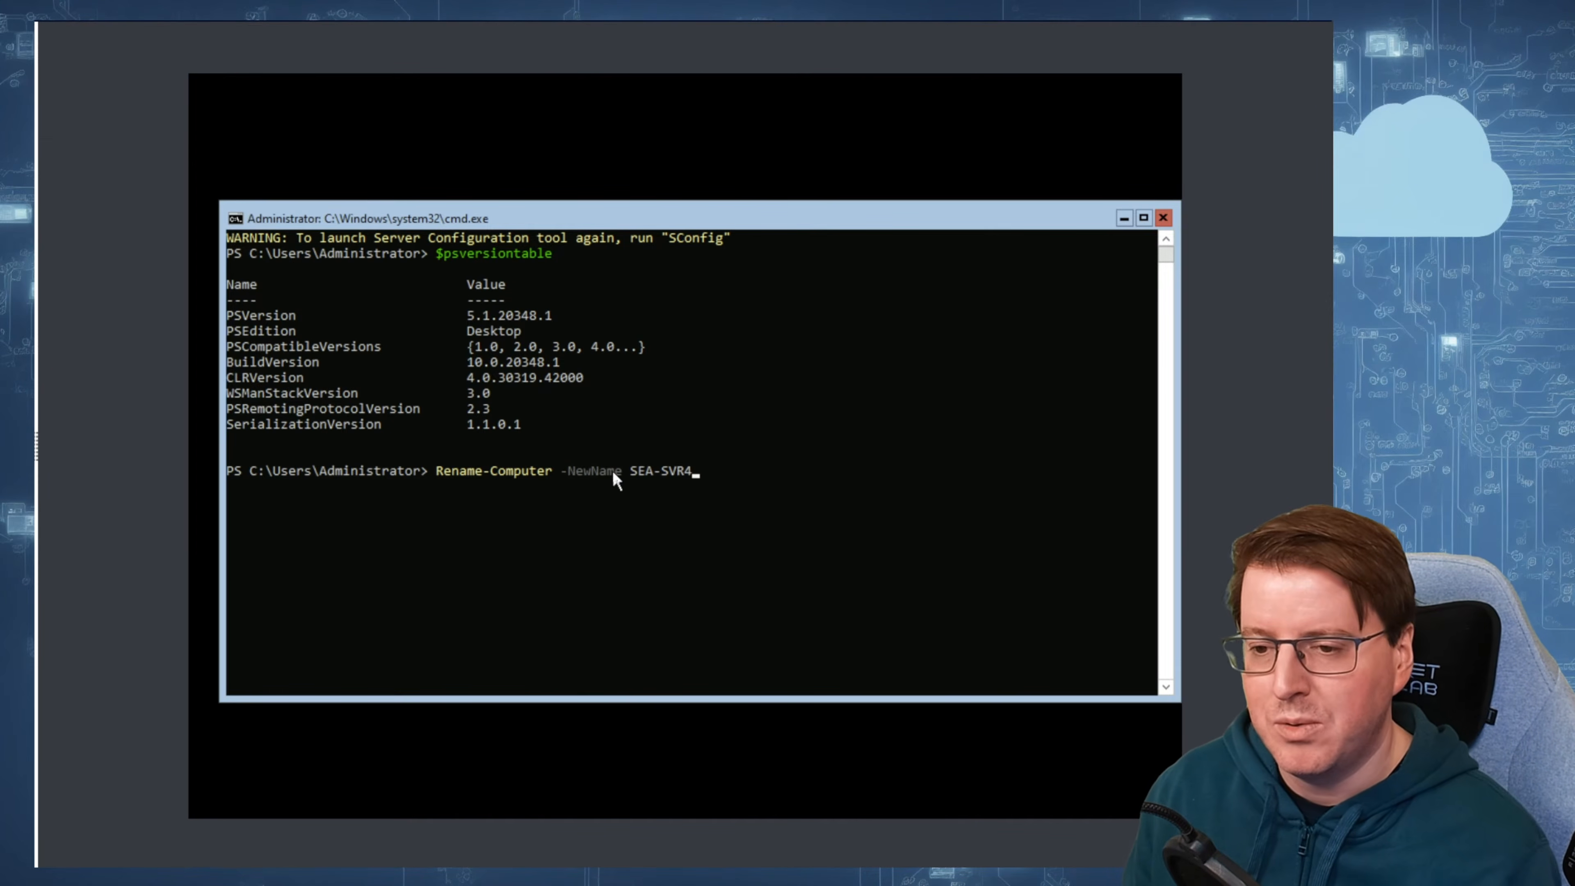
left_click(722, 478)
key("Return")
key("Return")
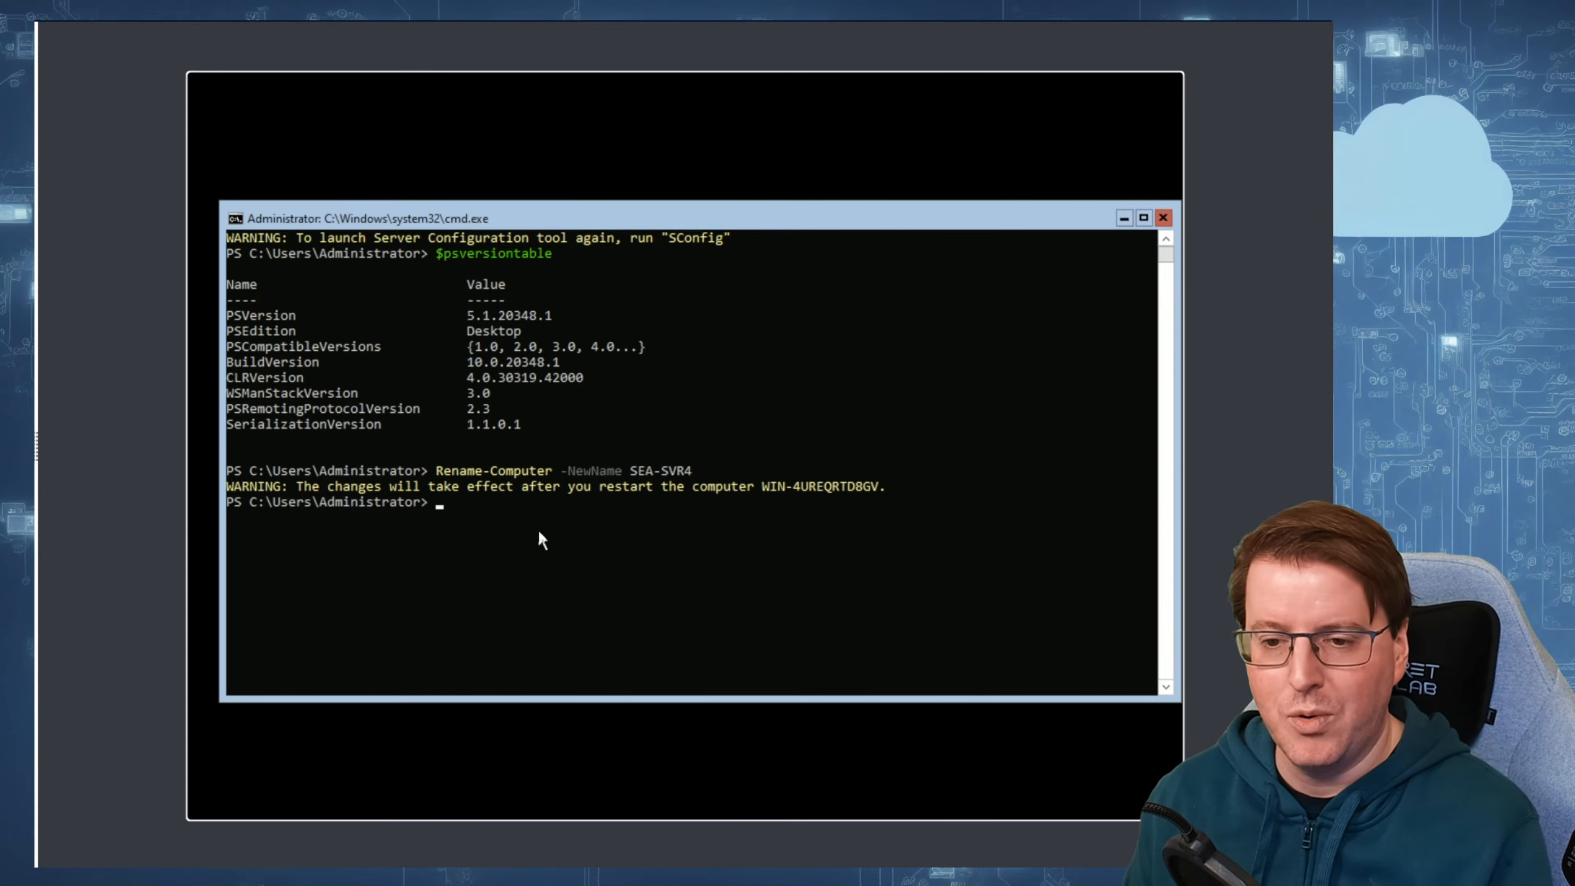
Step: Restart the server with restart-computer to apply the new computer name
left_click_drag(873, 498, 614, 488)
left_click(479, 473)
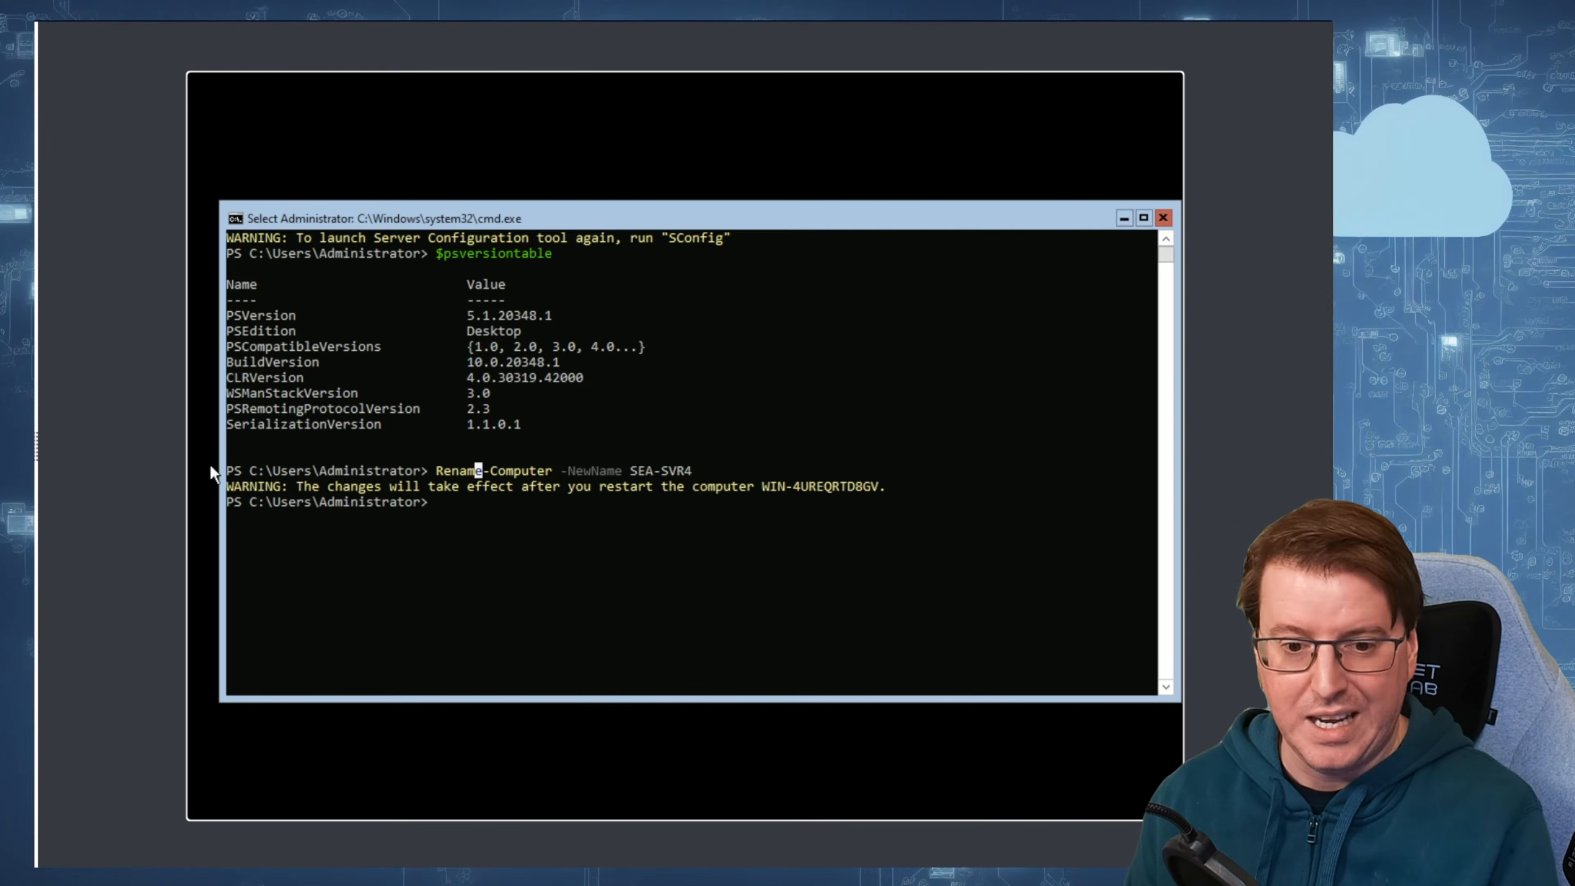
type("restart-computer")
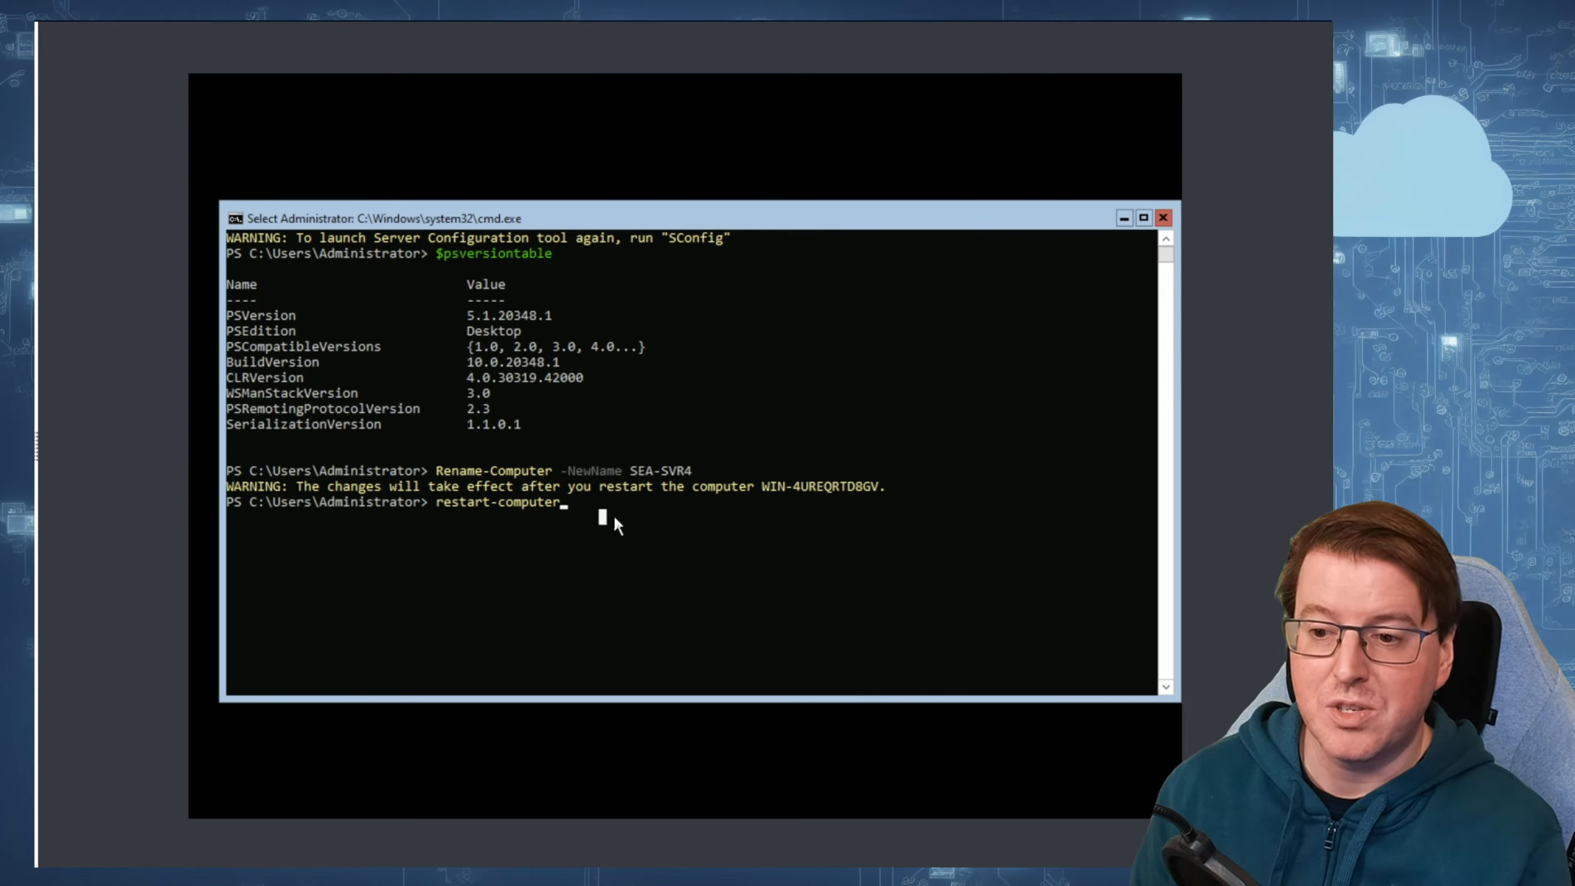
key("Return")
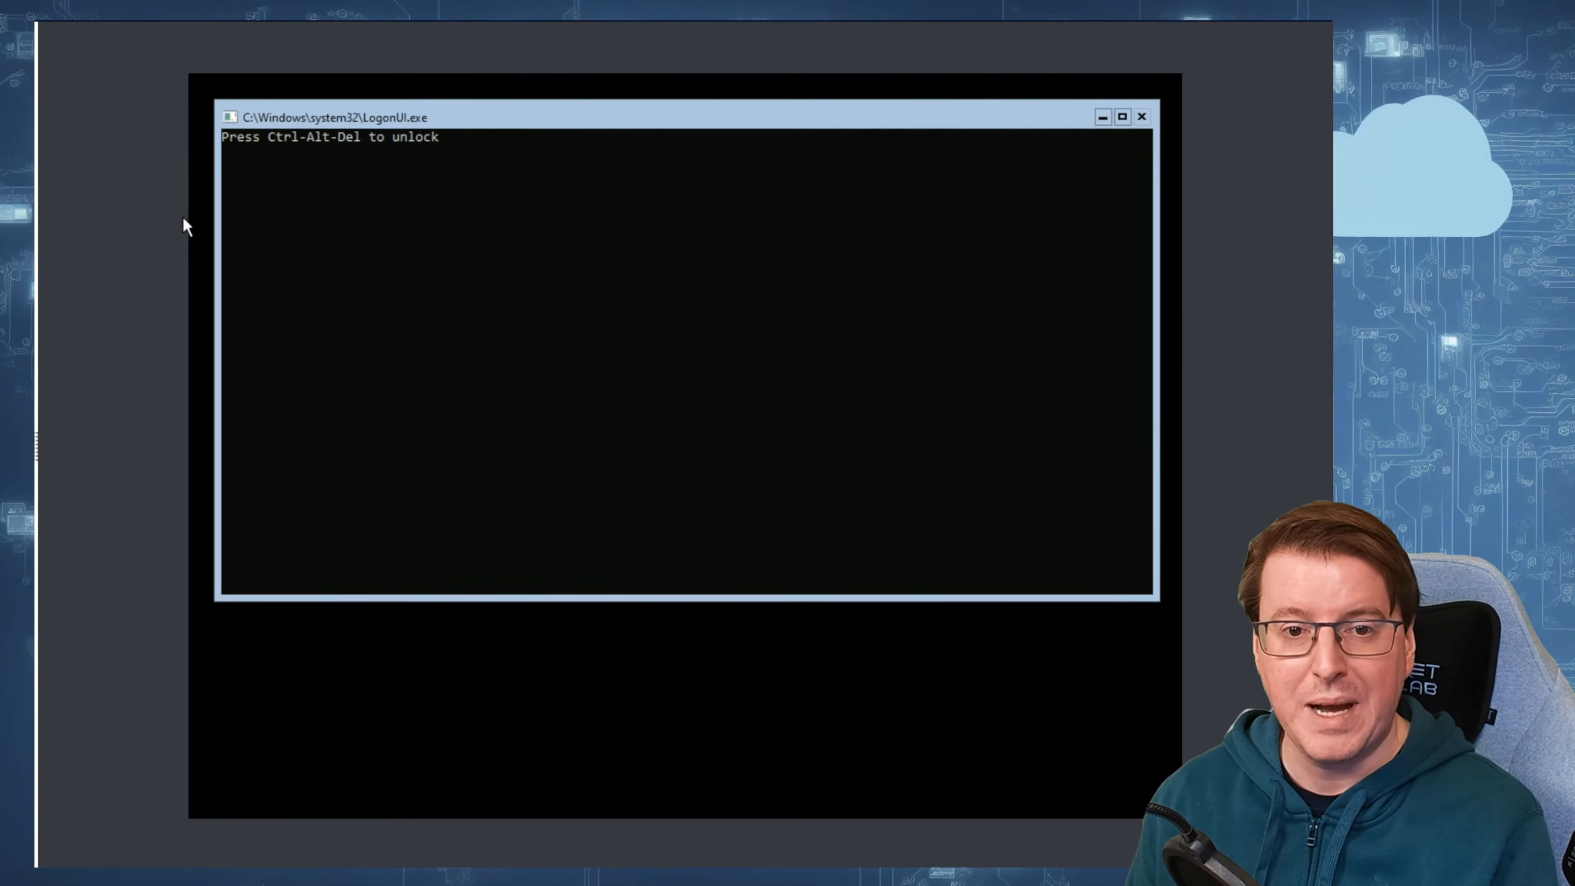
Step: Unlock the restarted server and sign in with the administrator account password
key("ctrl+alt+Delete")
type("******")
key("Return")
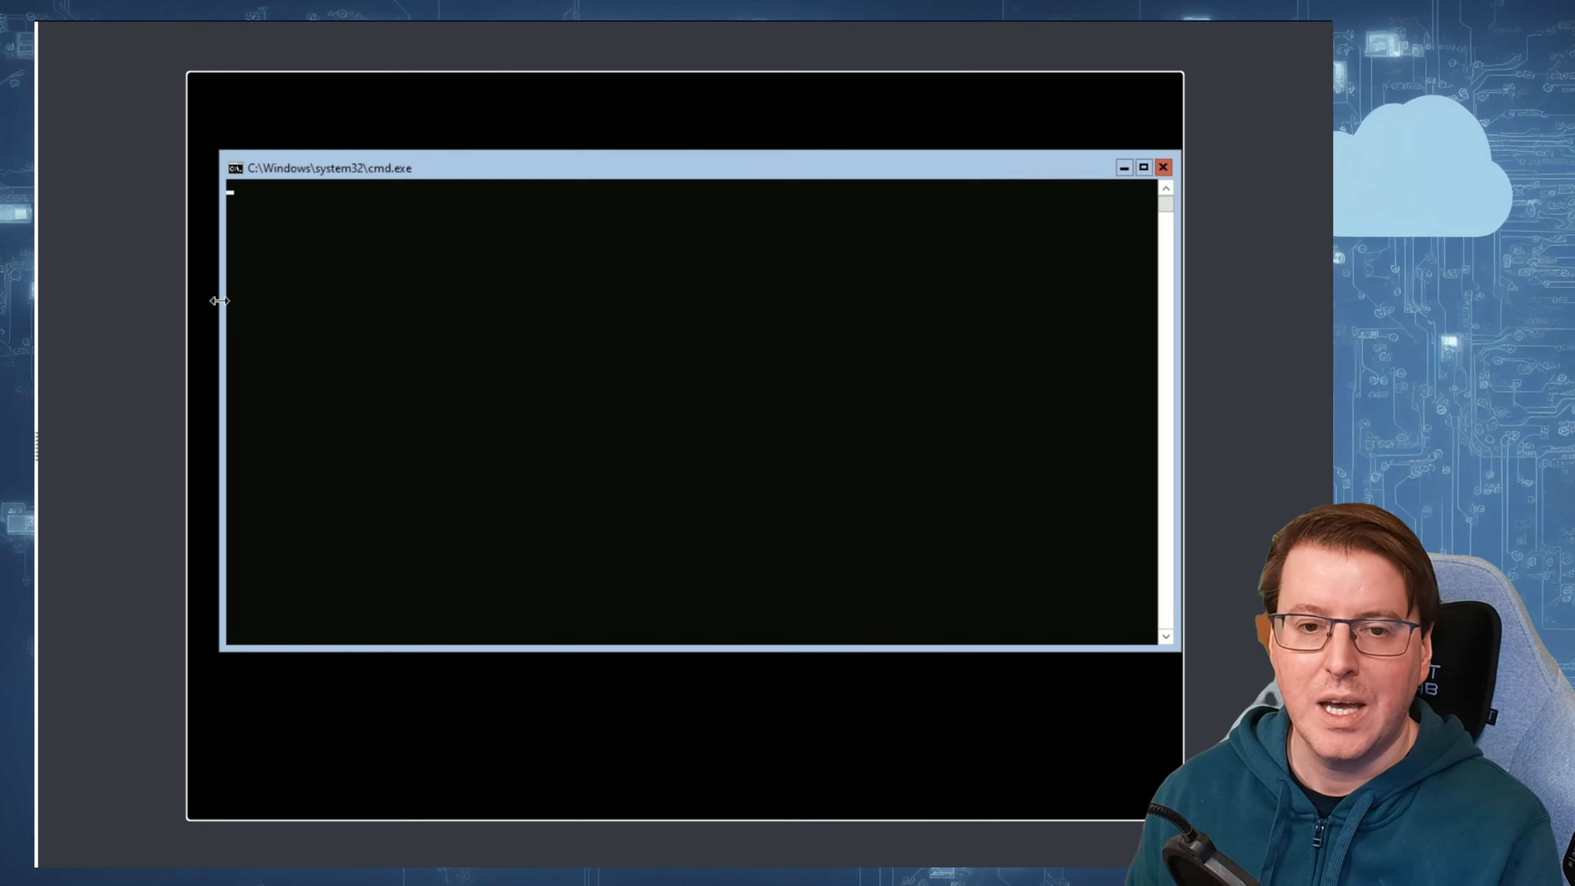
left_click(417, 325)
key("Escape")
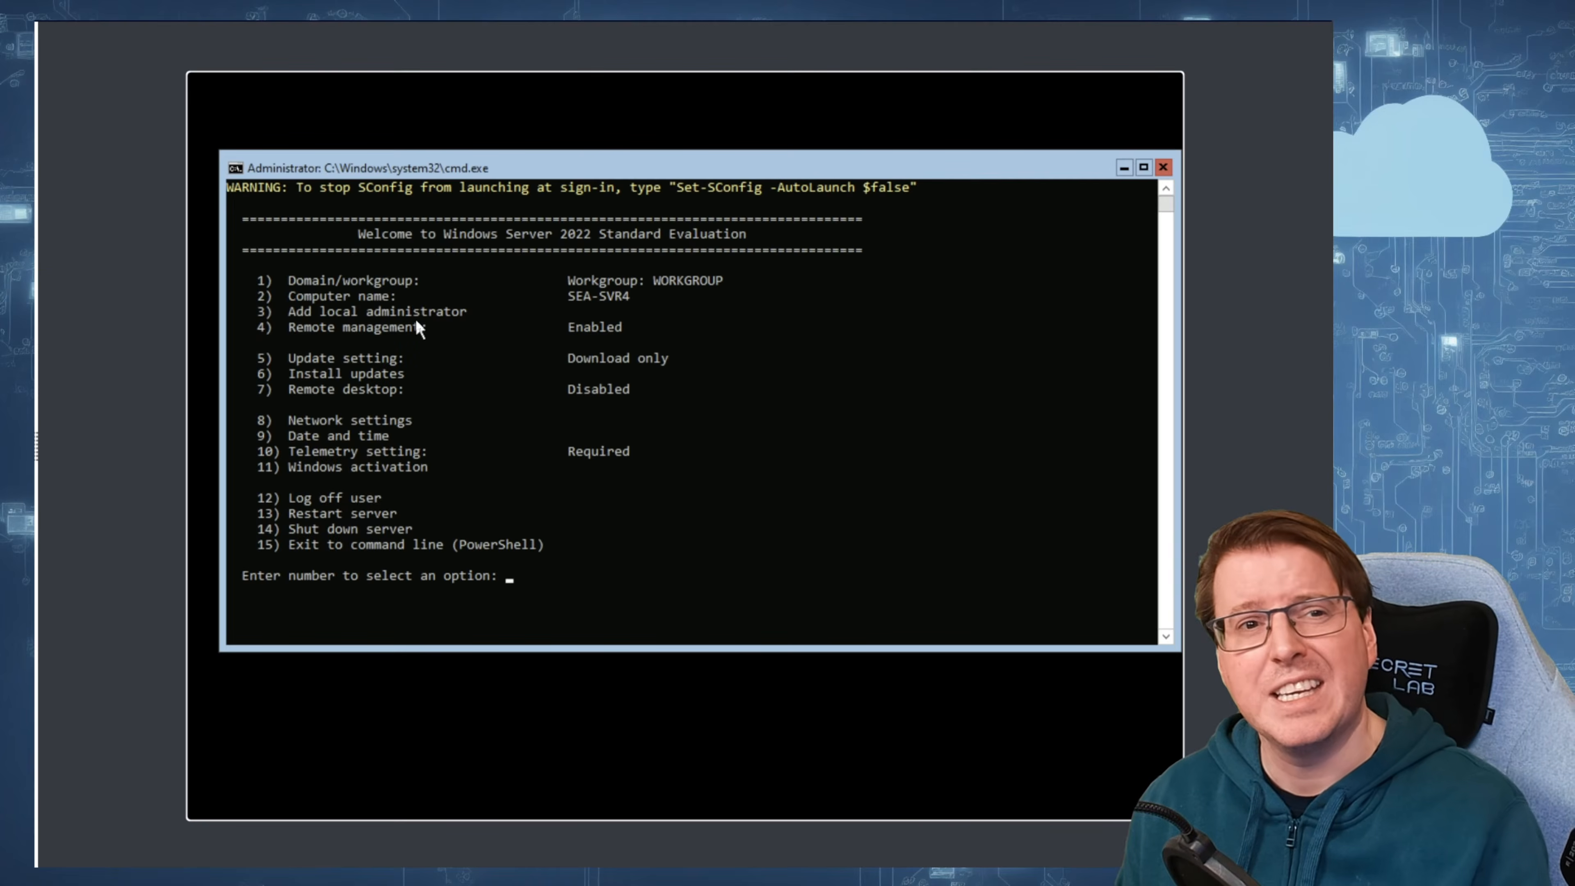
Step: Check the computer name and workgroup in the Server Configuration tool, and exit to the PowerShell command line
left_click_drag(644, 293, 570, 295)
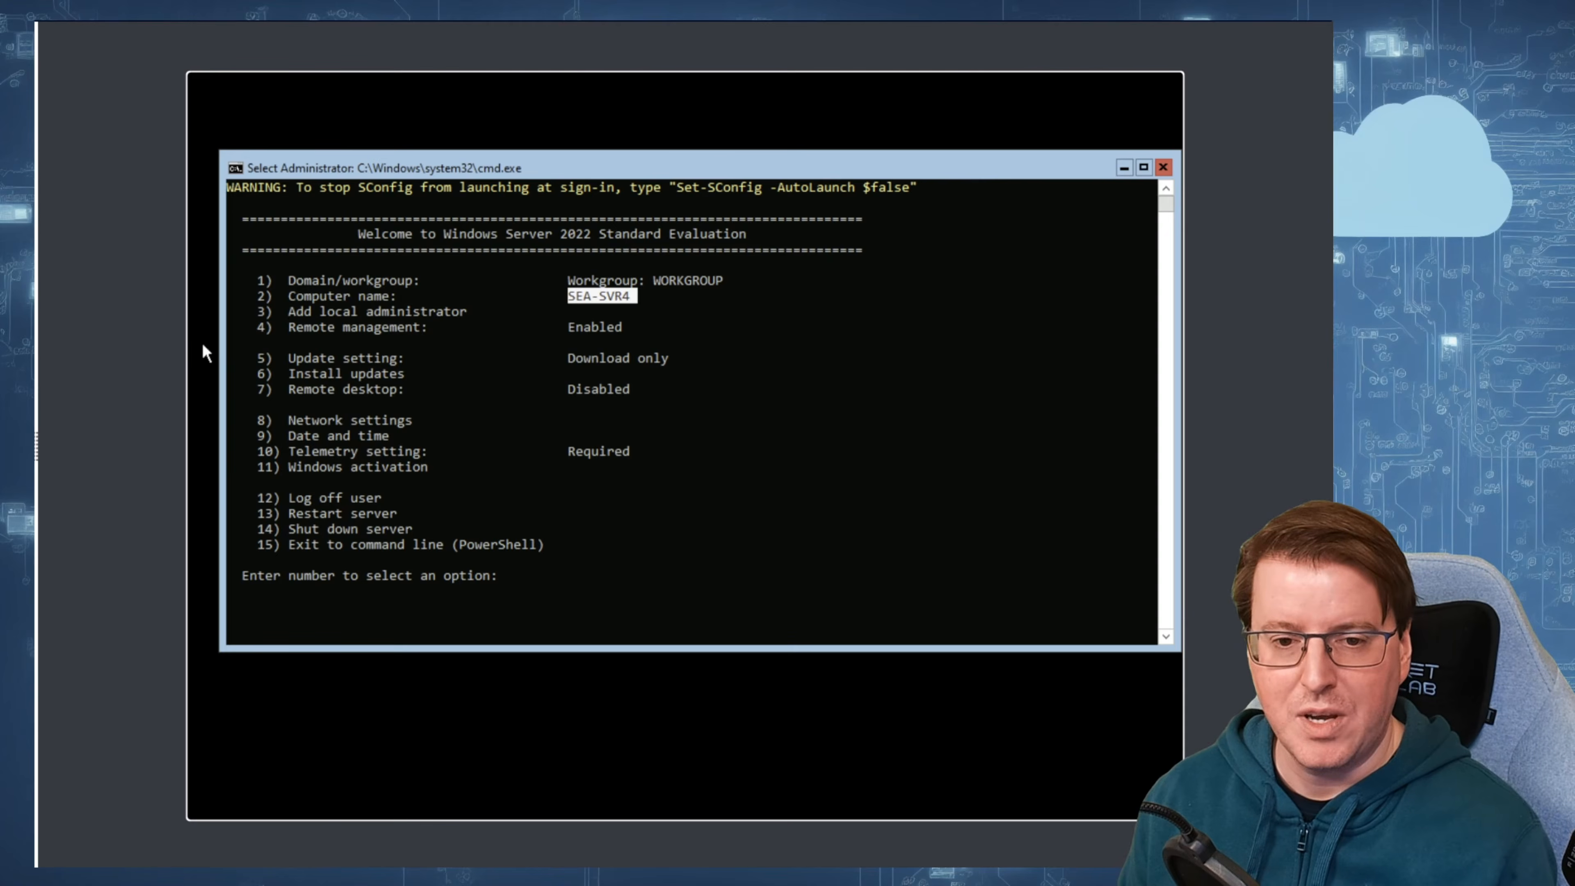
left_click(648, 513)
left_click_drag(714, 277, 646, 281)
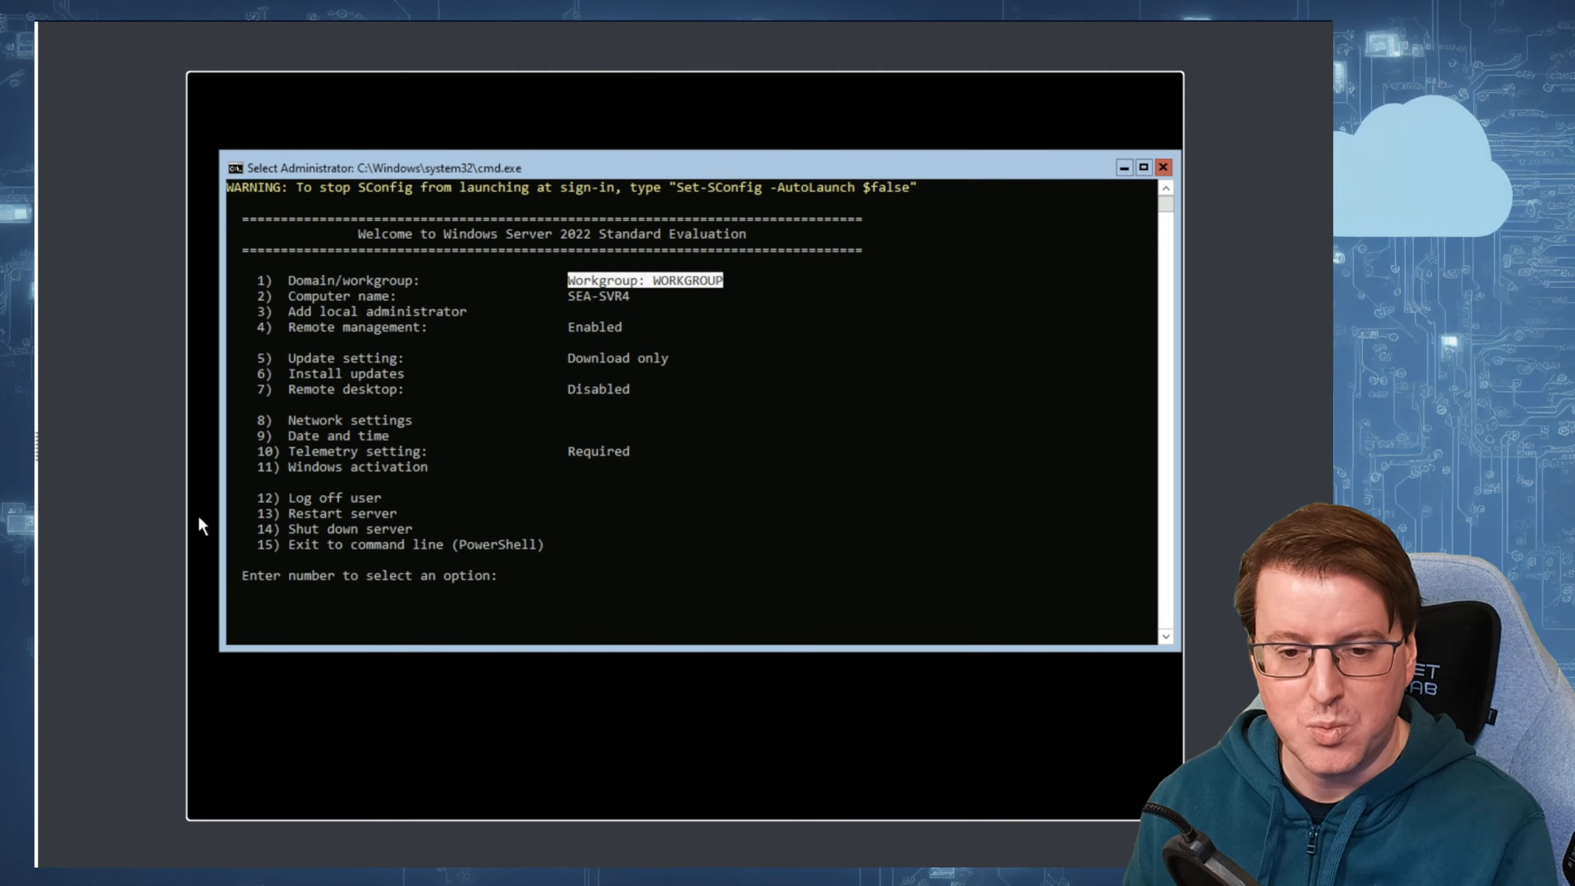
left_click(634, 592)
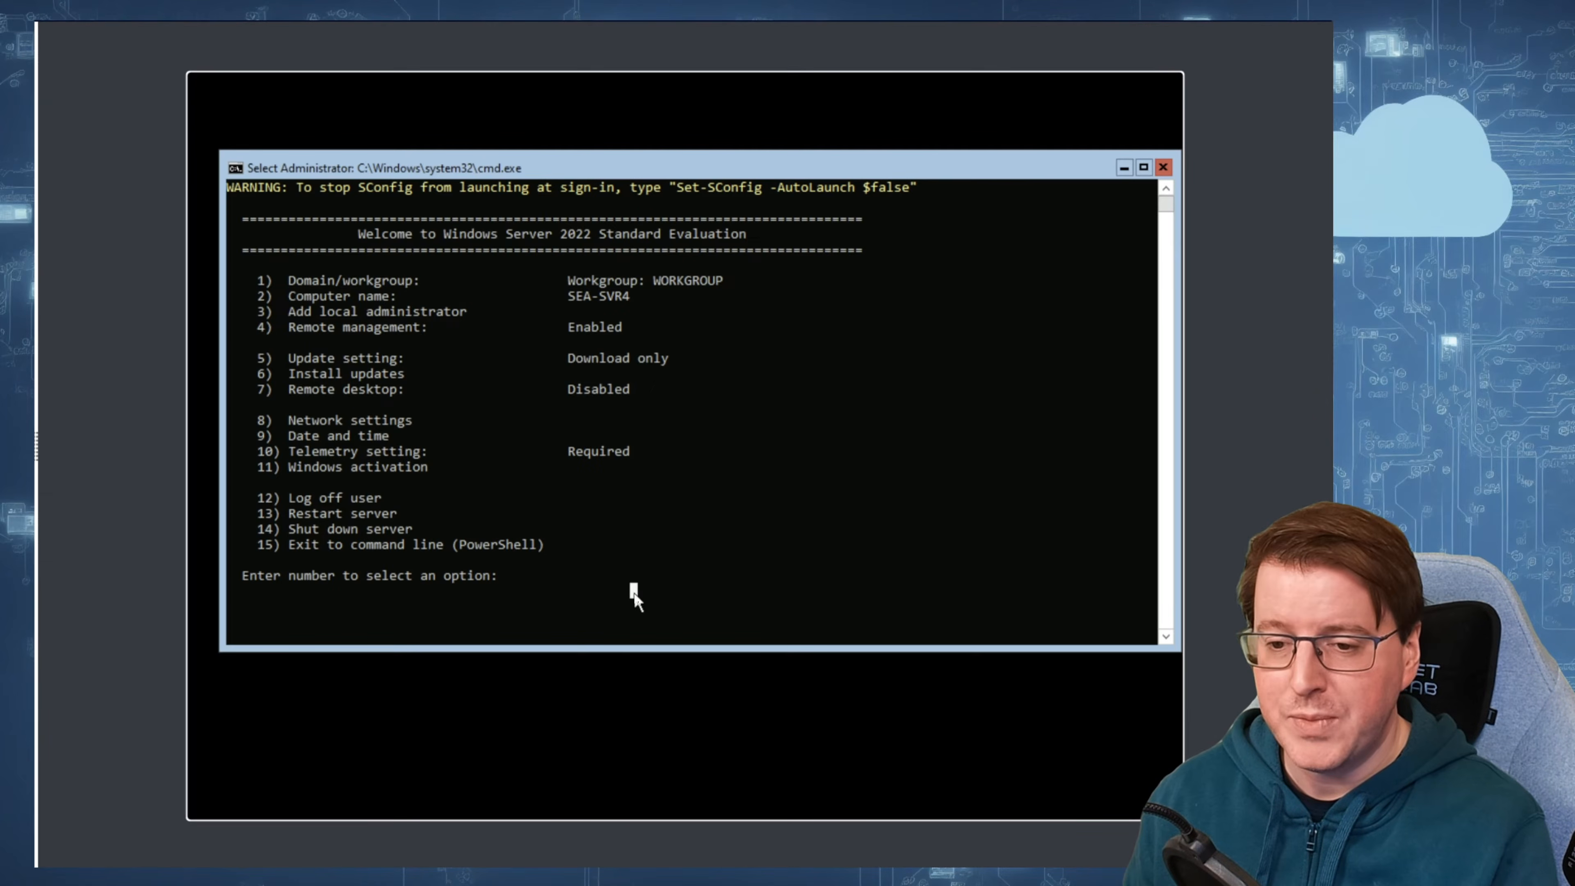
type("15")
key("Return")
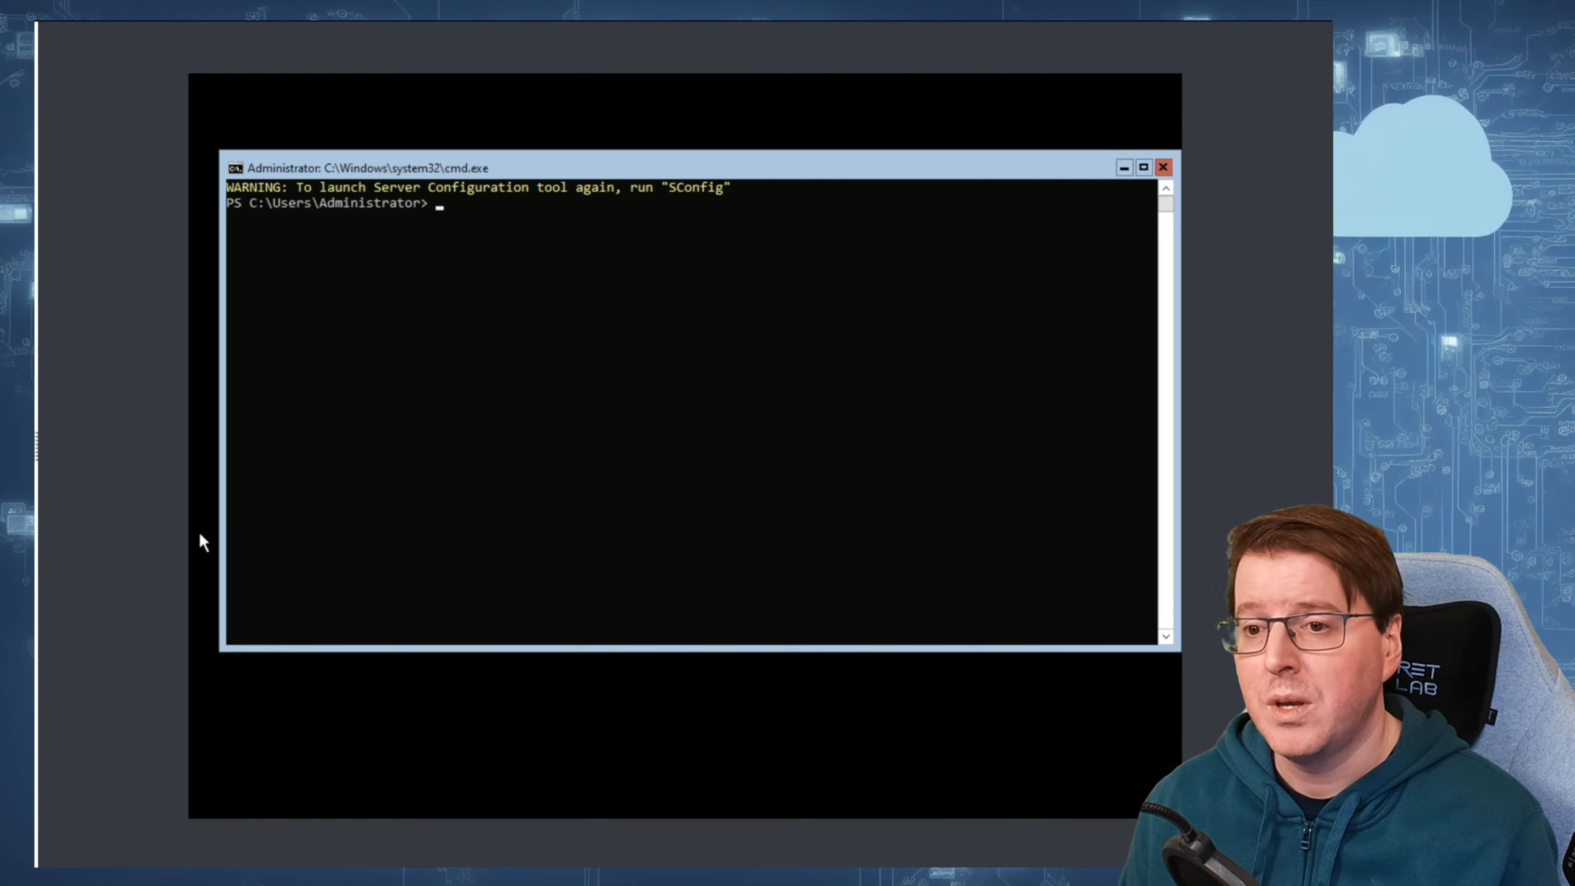
Step: Join the server to the Contoso.com domain with Add-Computer and a forced restart, authenticating as Contoso\Administrator with the account password
type("Add-Computer -DomainN")
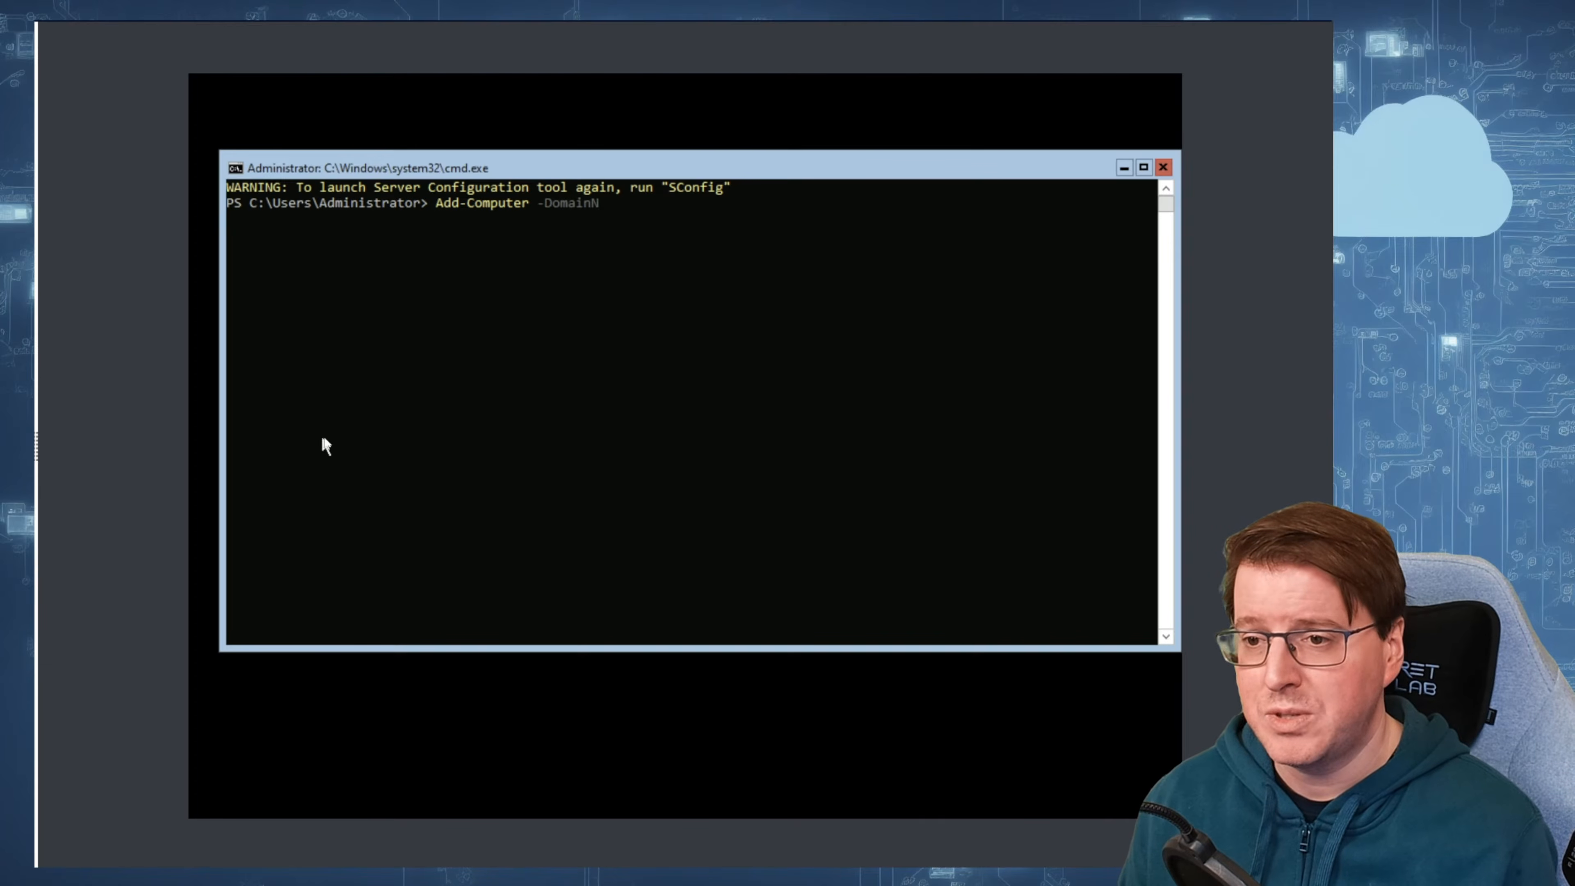
type("ame Contoso.com -Credential Contoso\\Administrator -restart -force")
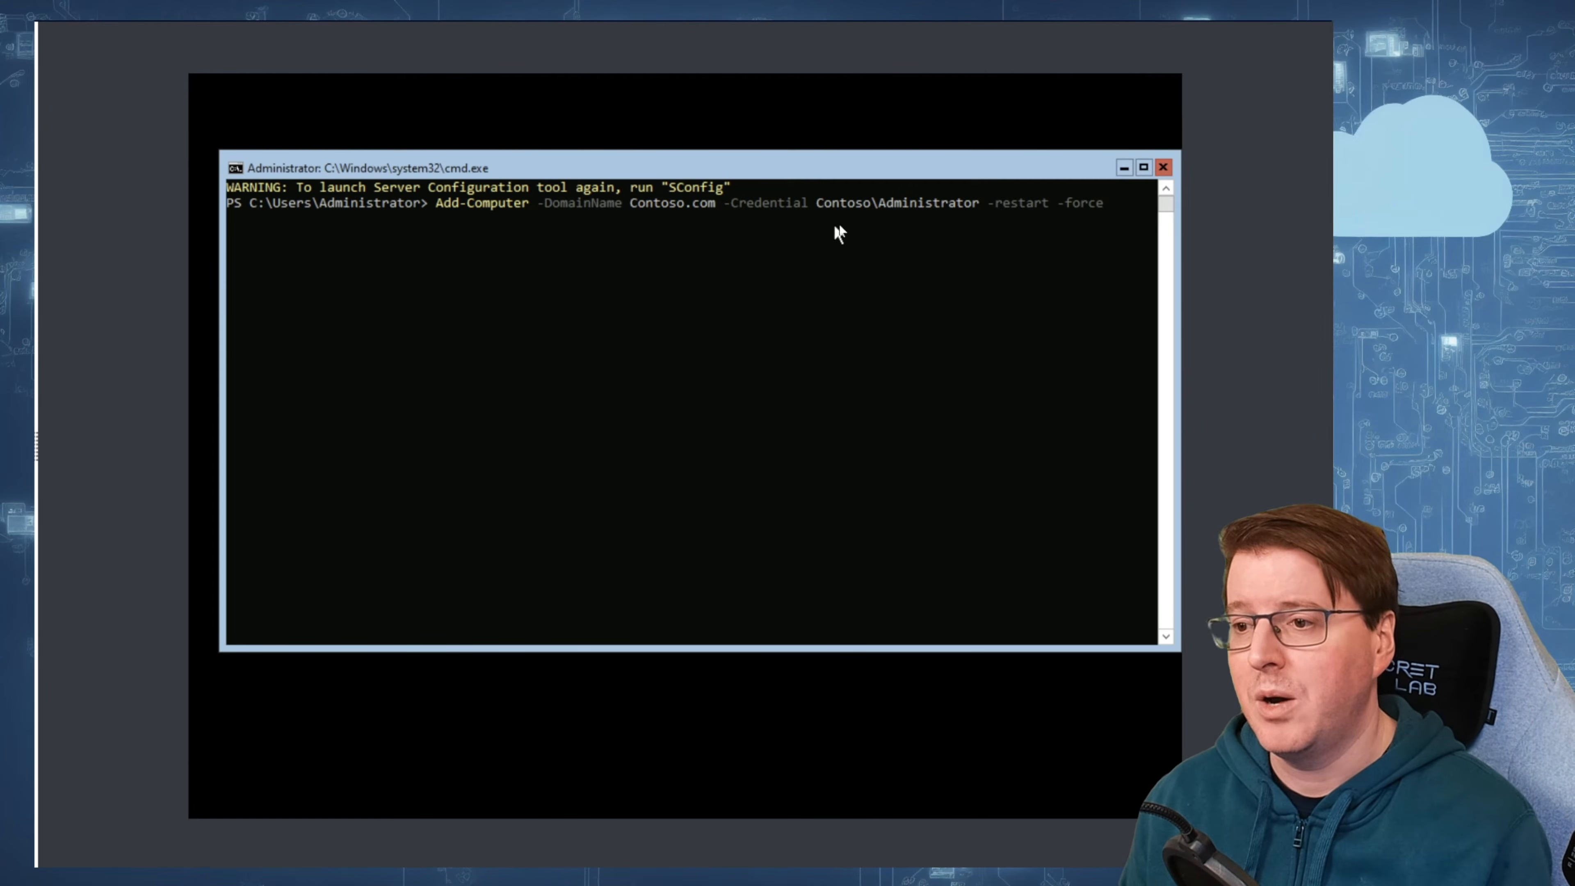
left_click(1108, 232)
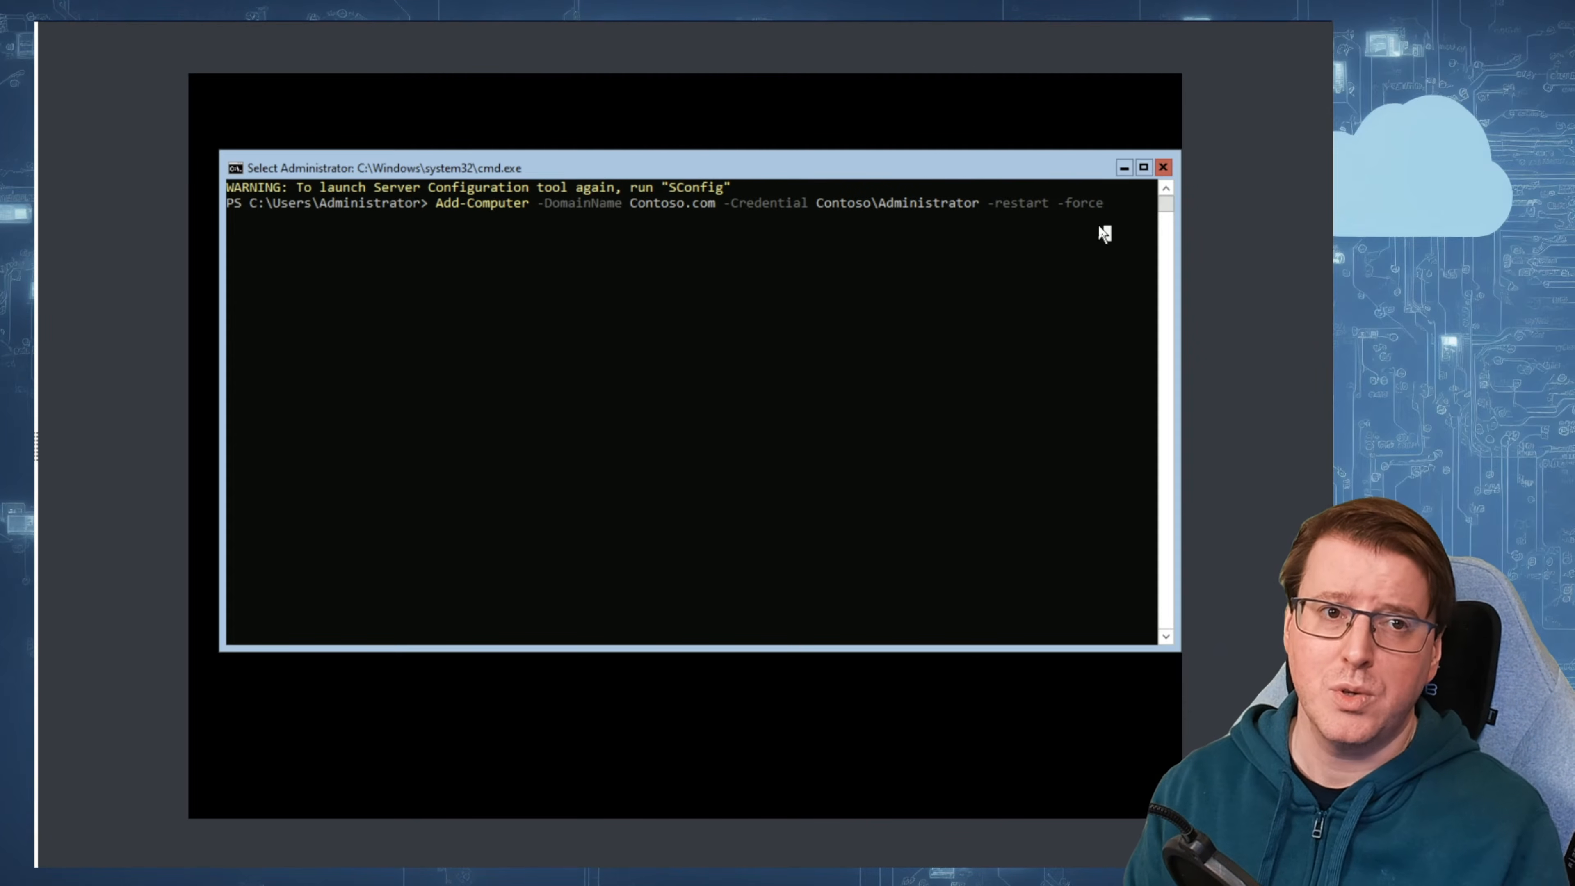
key("Return")
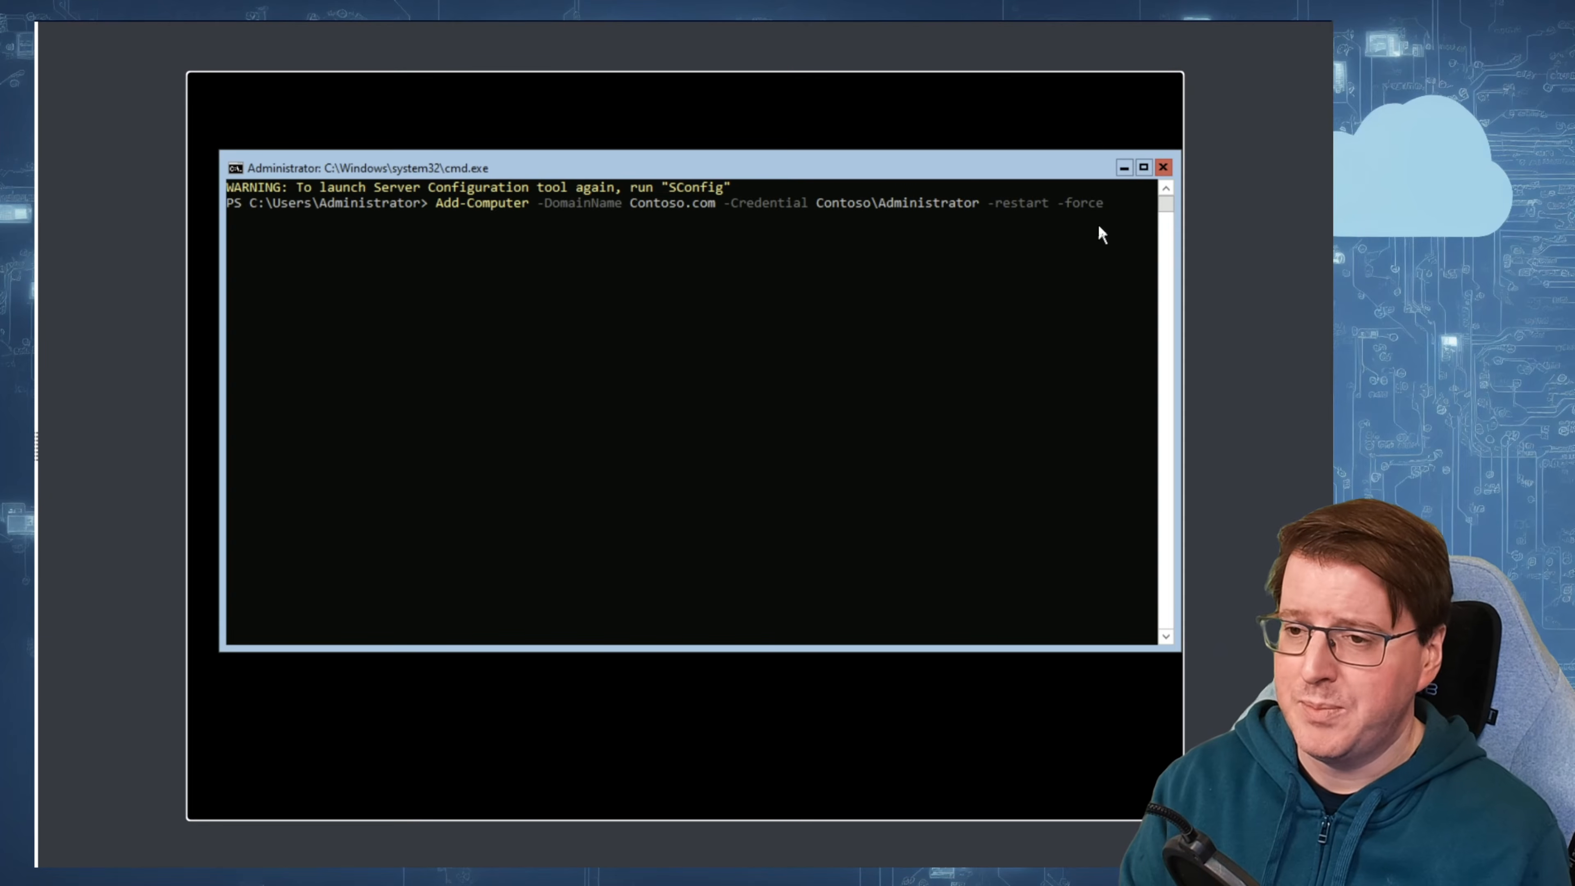
key("Return")
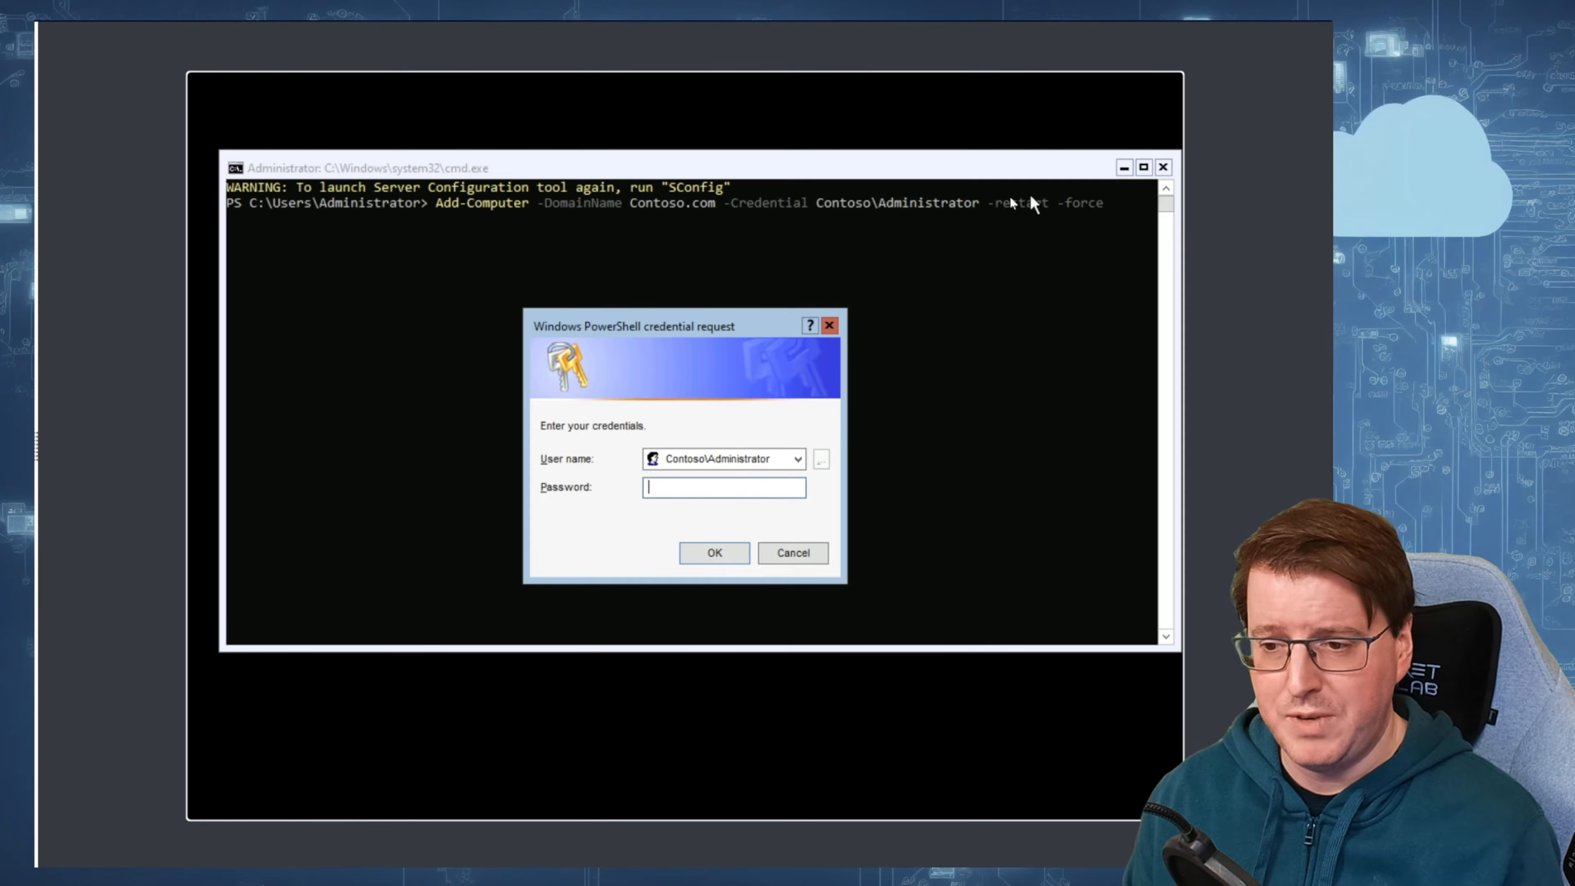
type("•••••••••")
key("Return")
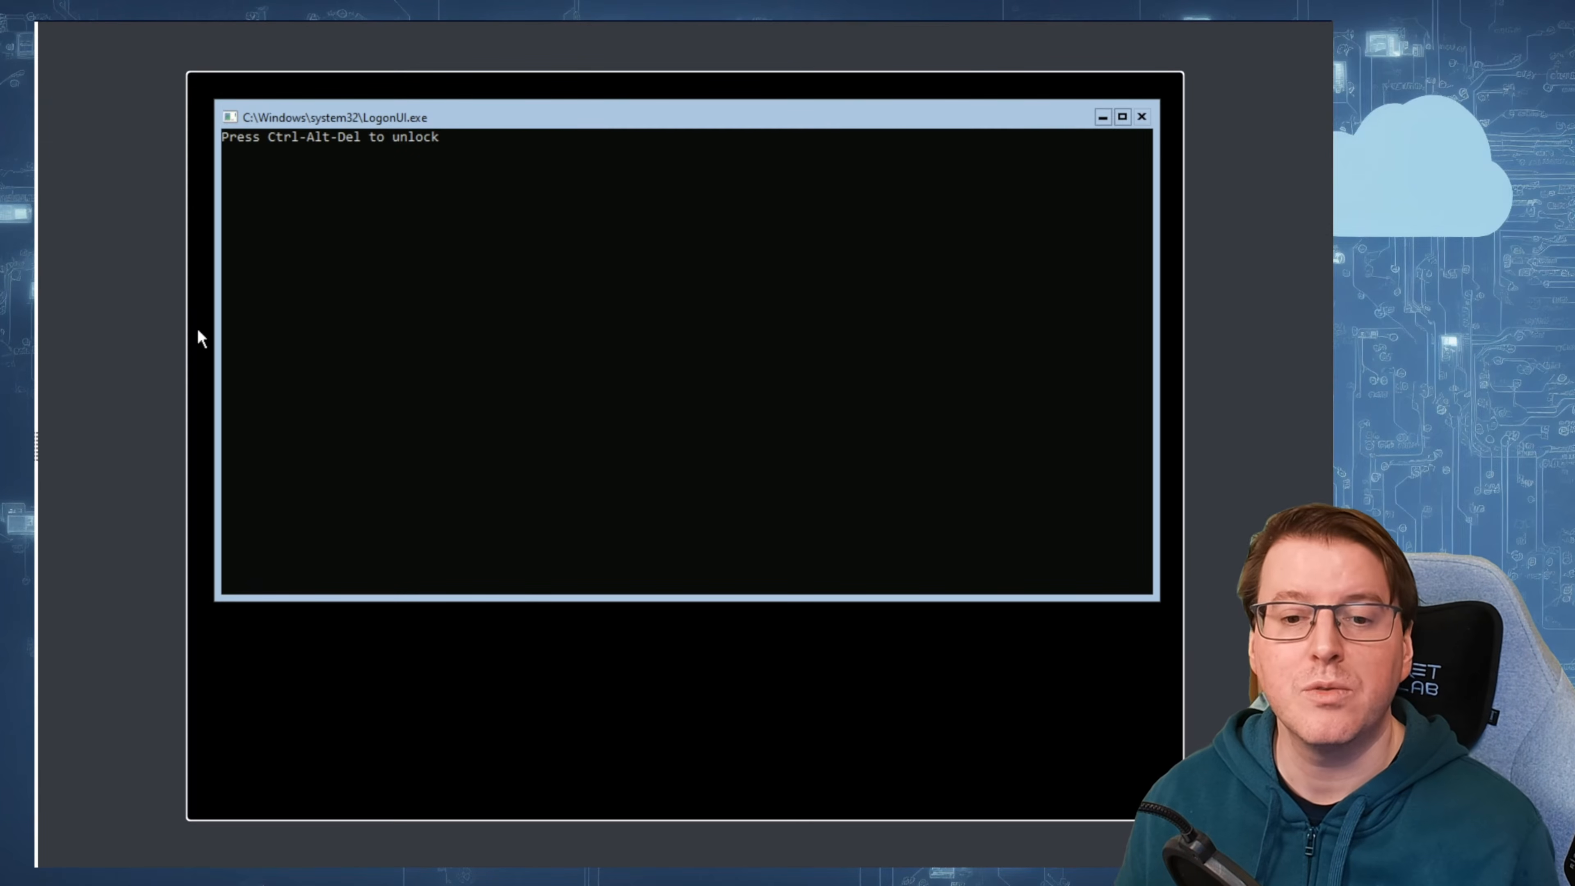
Step: Unlock the machine and sign in as CONTOSO\Administrator with the account password
key("ctrl+alt+Delete")
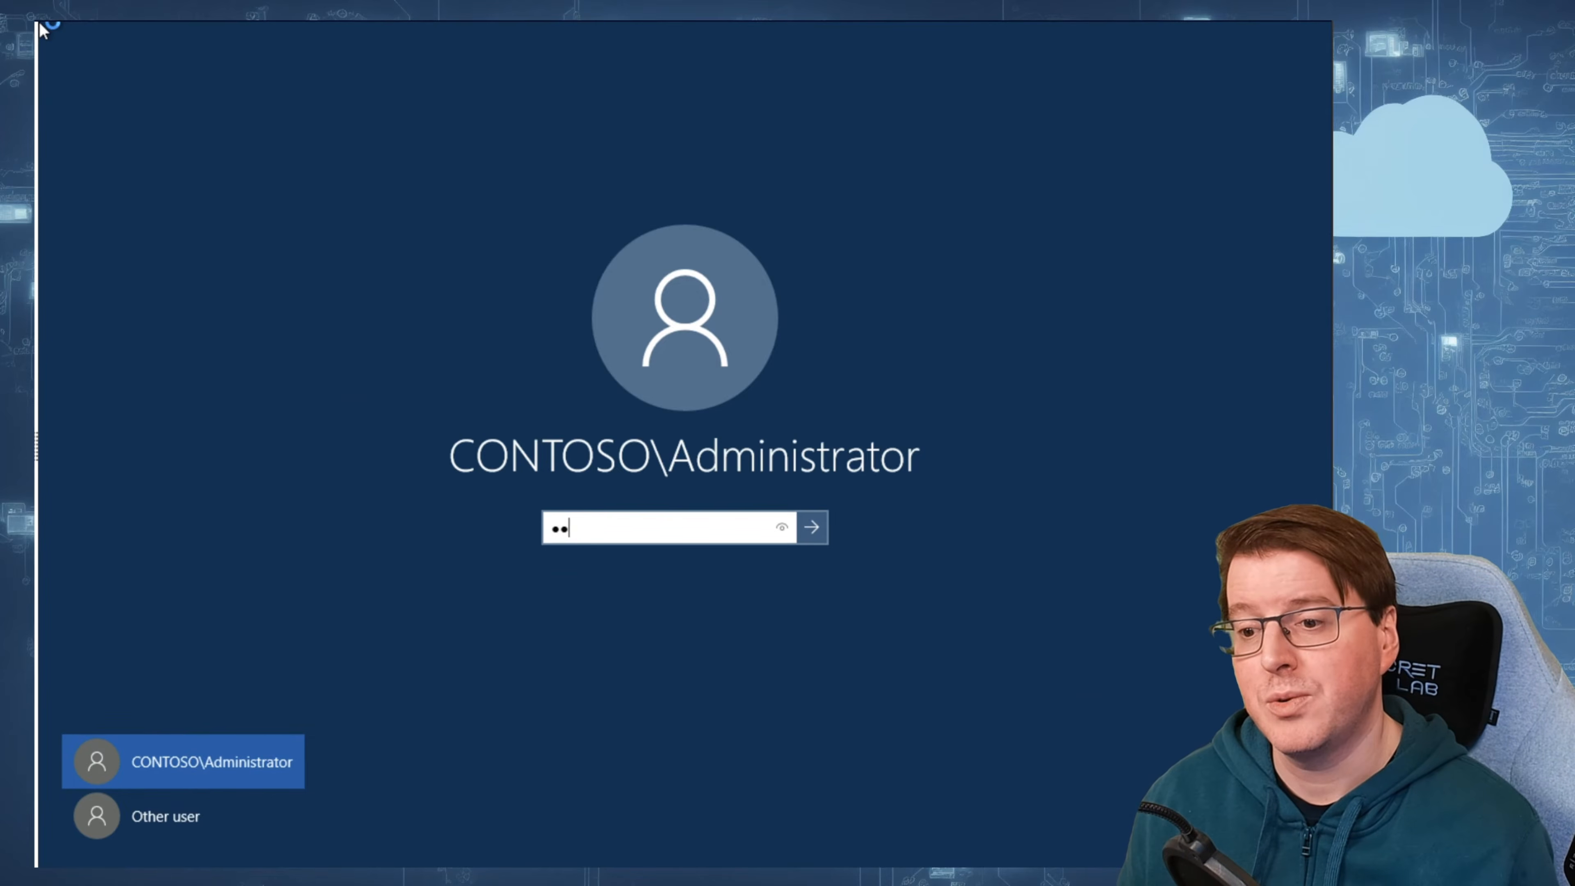
type("********")
key("Return")
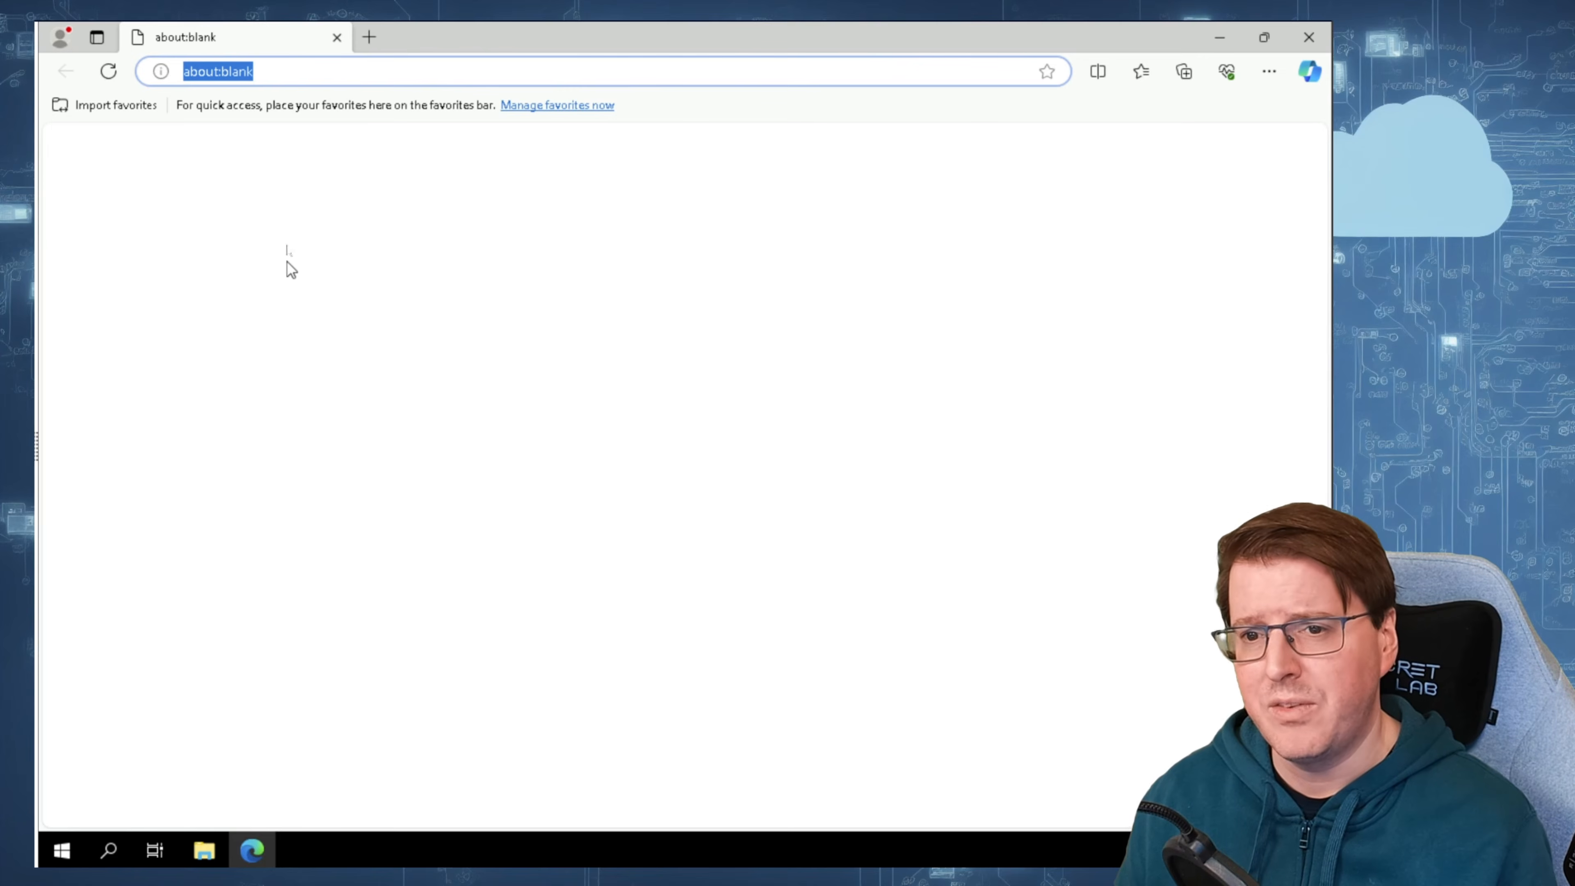
left_click(302, 73)
key("ctrl+a")
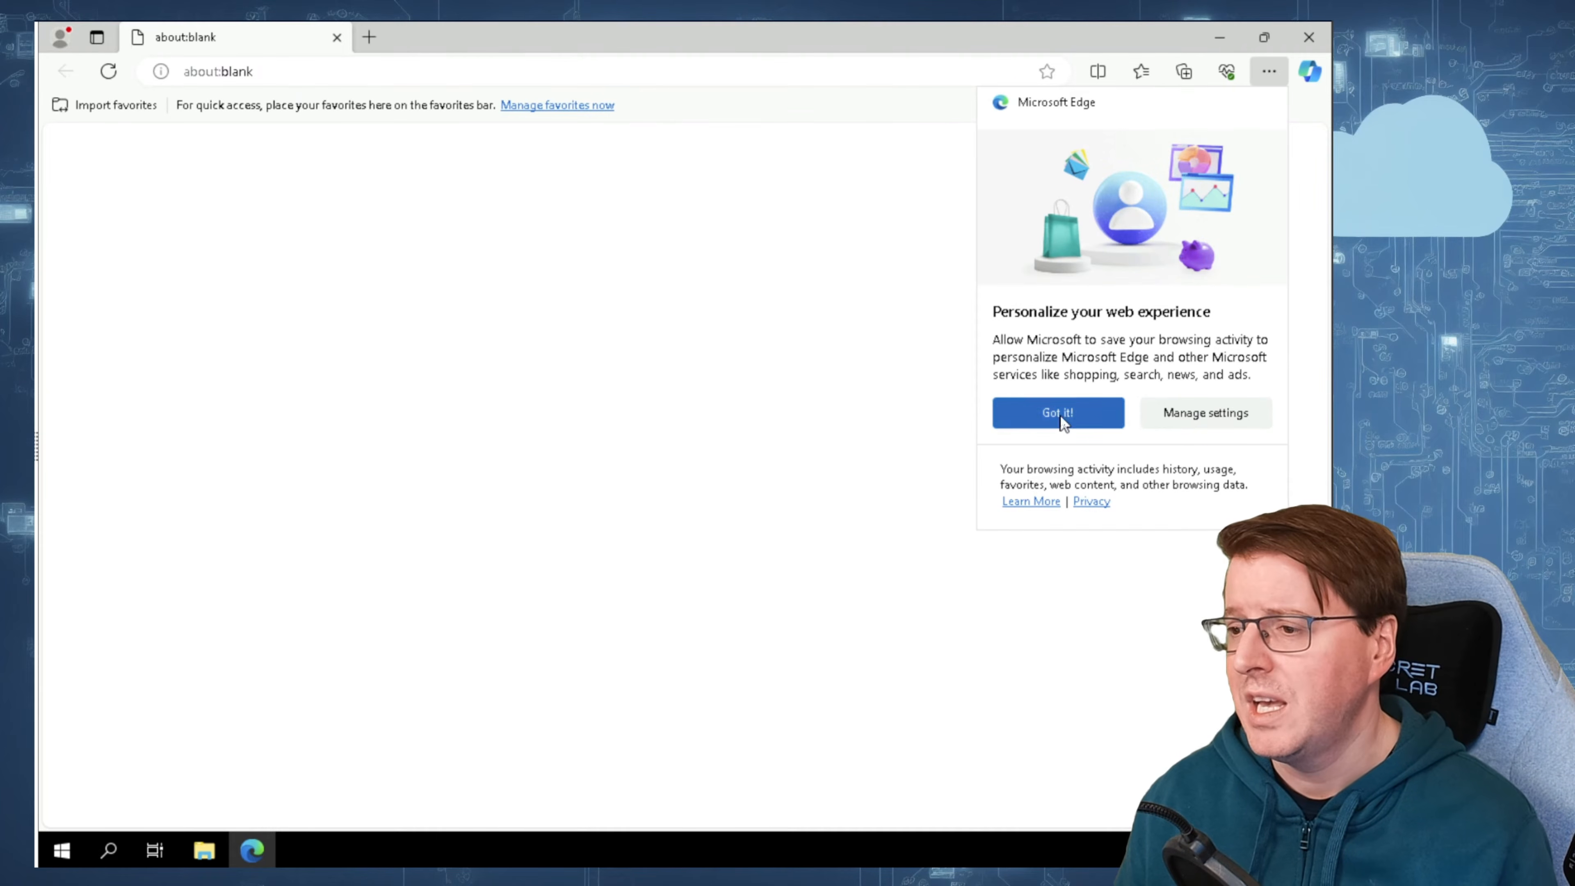
left_click(1048, 411)
type("https://aka.ms/wacdownload")
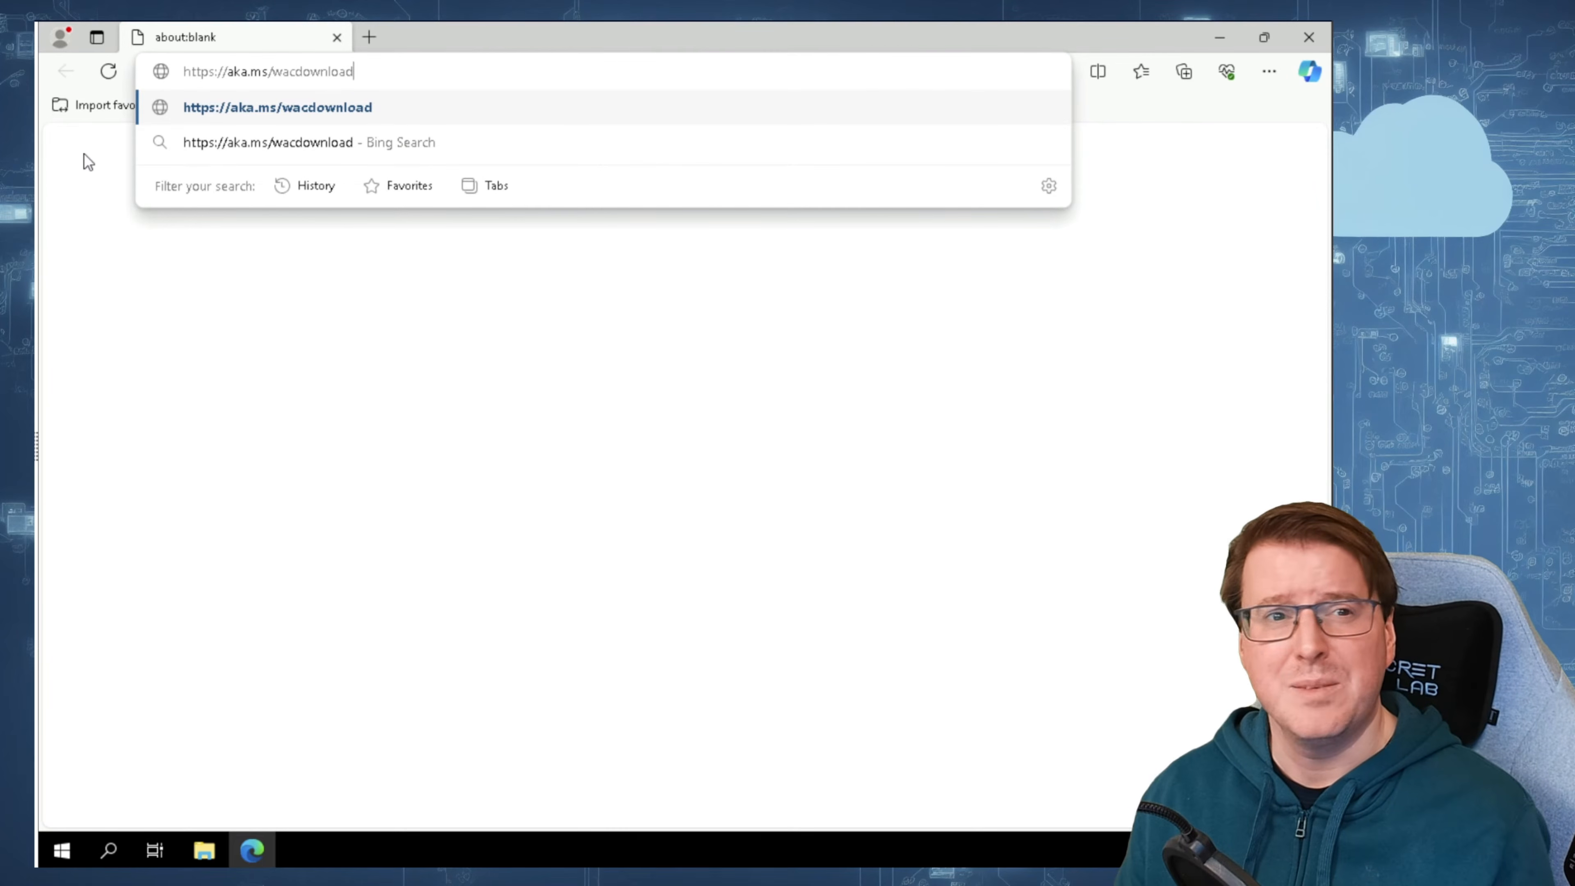
key("Return")
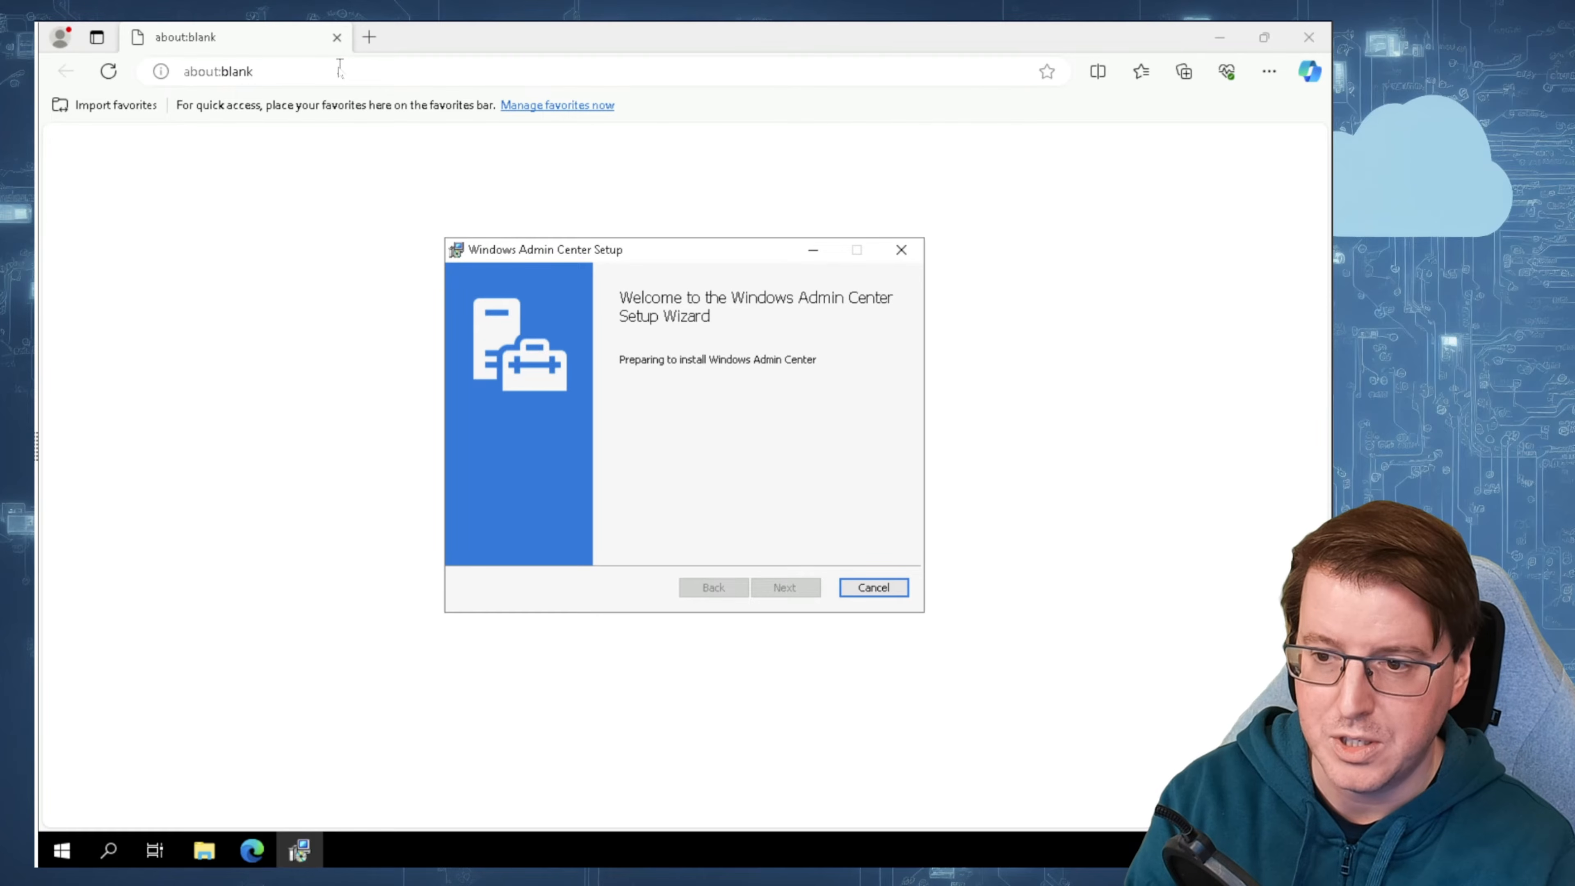
Step: Install Windows Admin Center with required diagnostic data, trusted hosts modification, automatic updates, port 443 and a self-signed SSL certificate
left_click(698, 561)
left_click(800, 589)
left_click(799, 589)
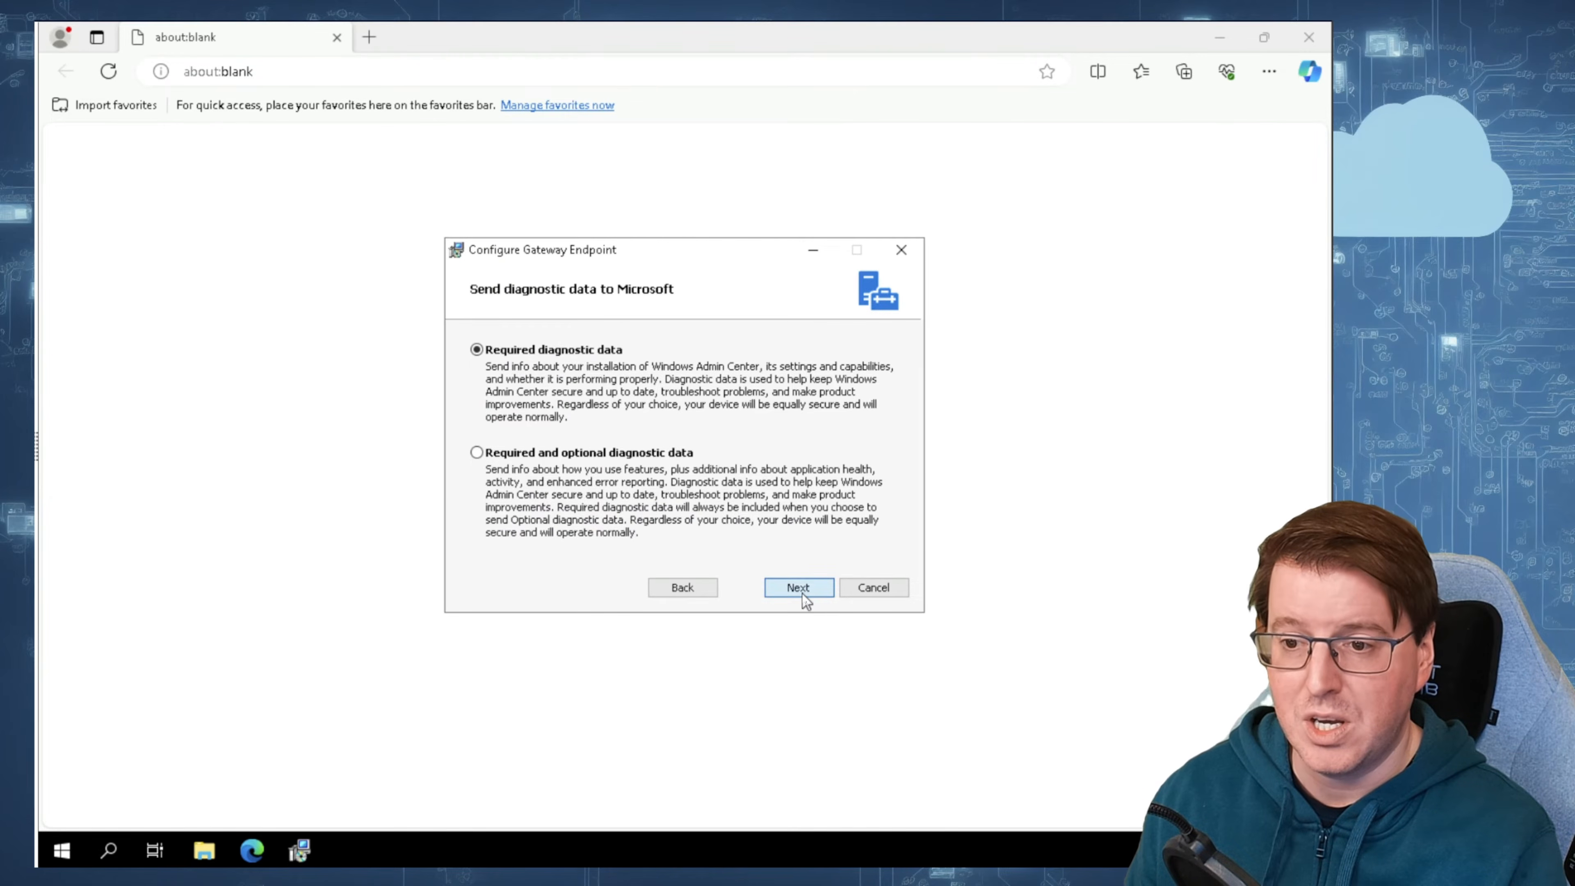
left_click(798, 589)
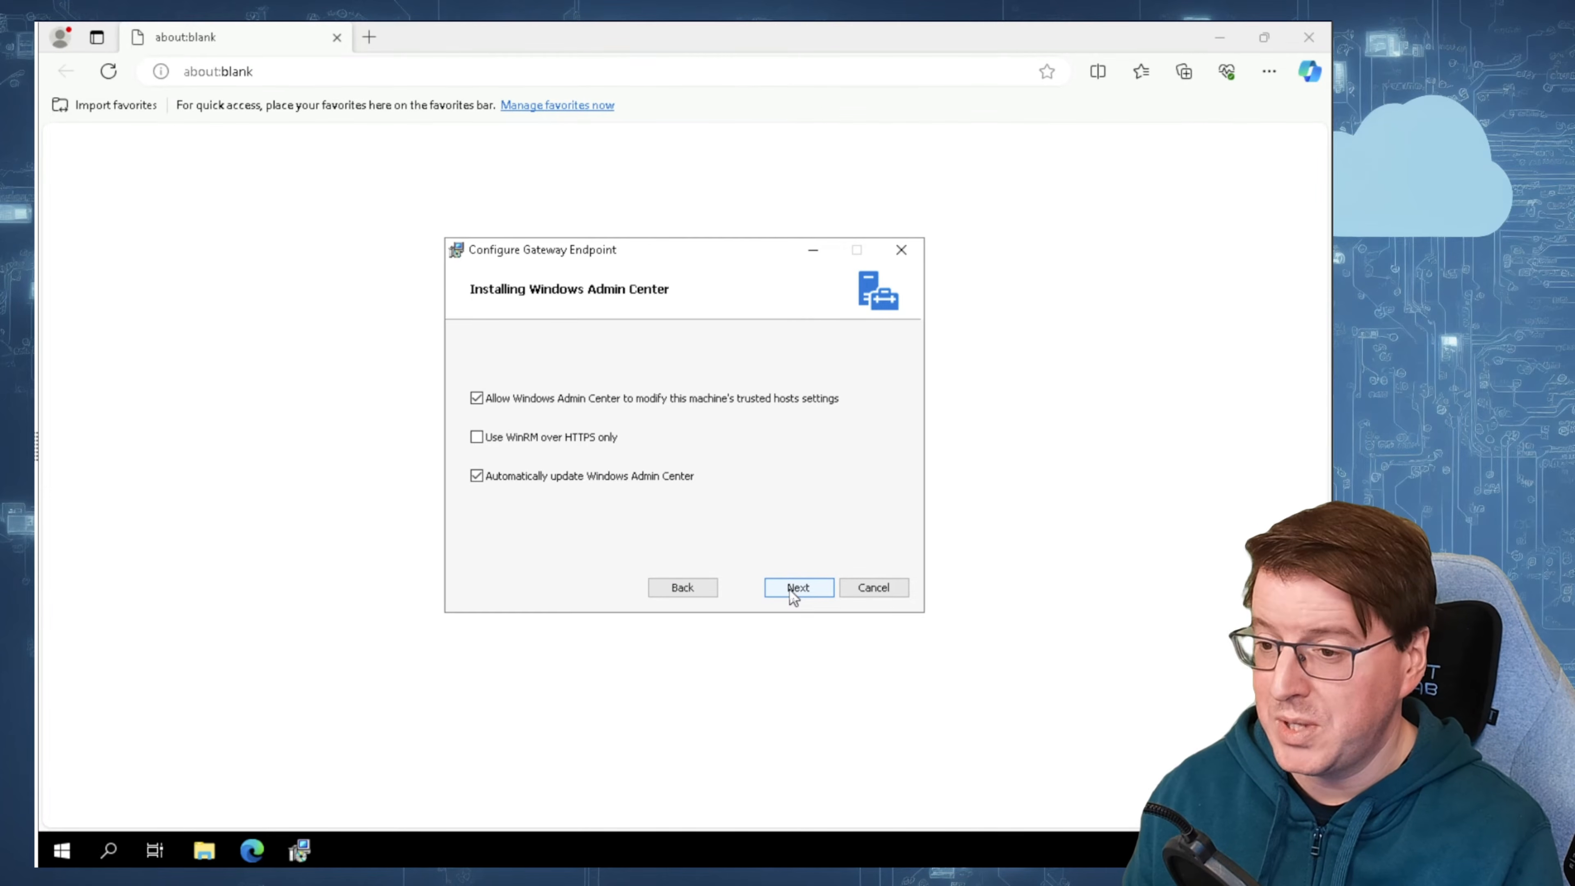
left_click(791, 591)
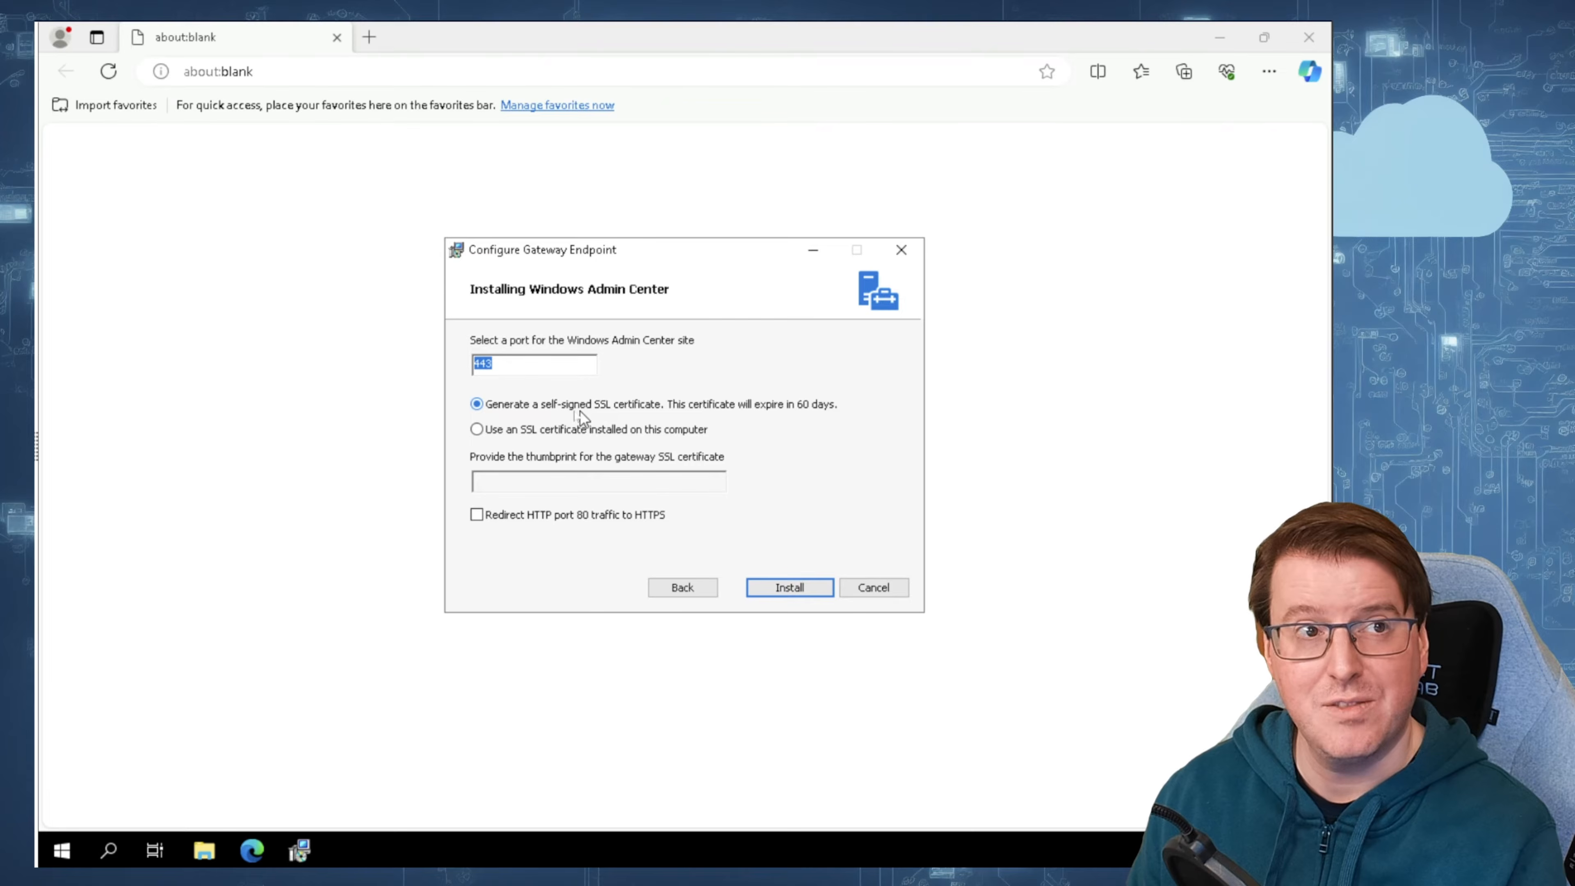
left_click(802, 594)
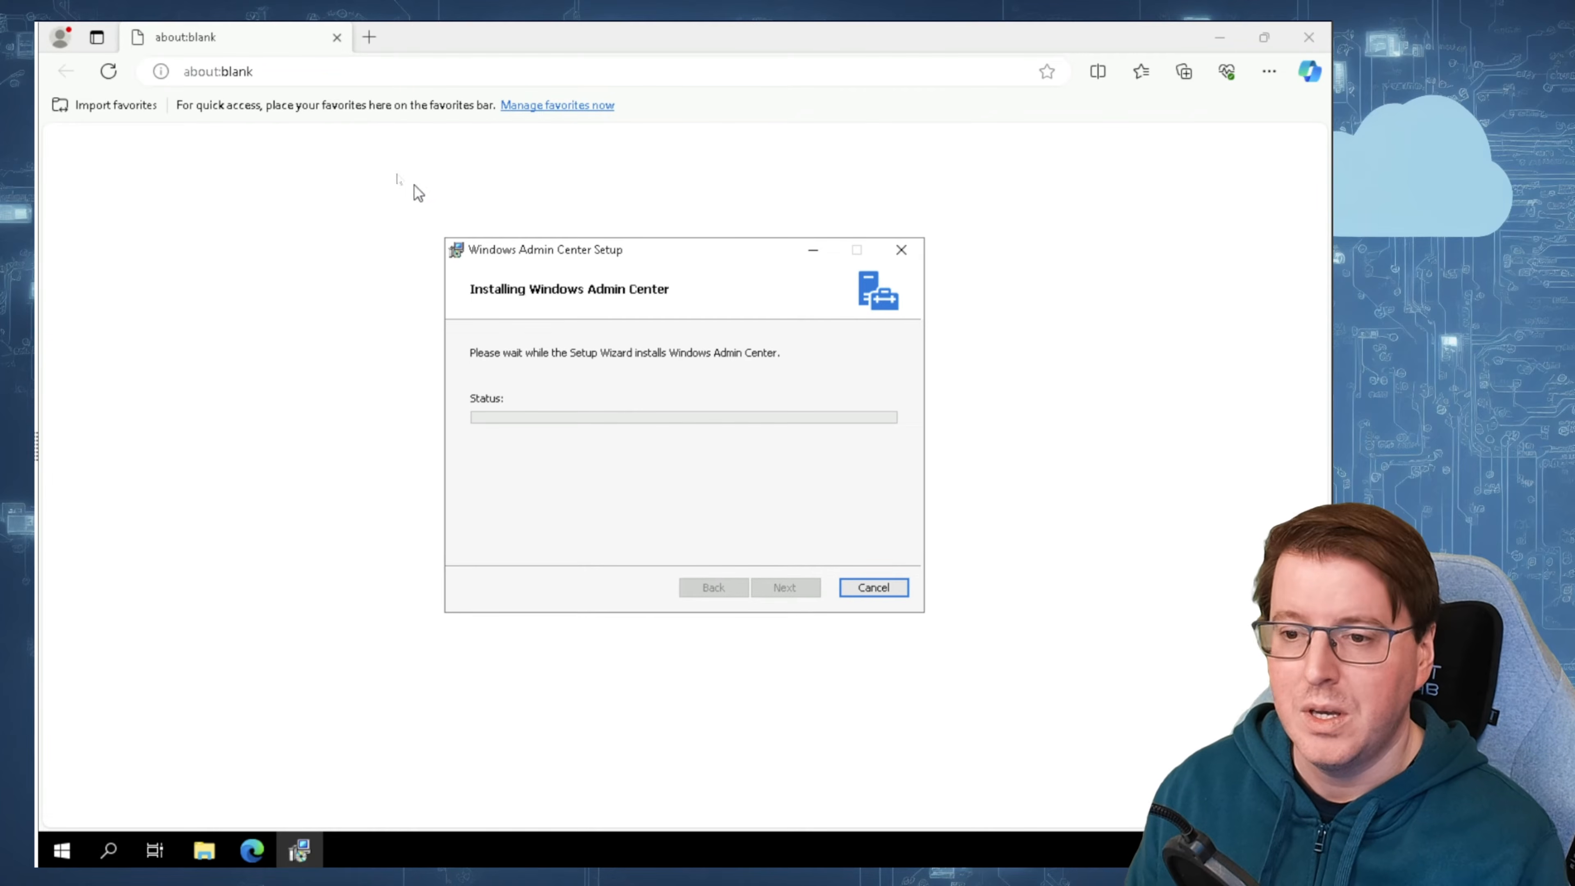
Step: Open google.com in the browser while the Windows Admin Center installation runs
left_click(337, 71)
key("ctrl+a")
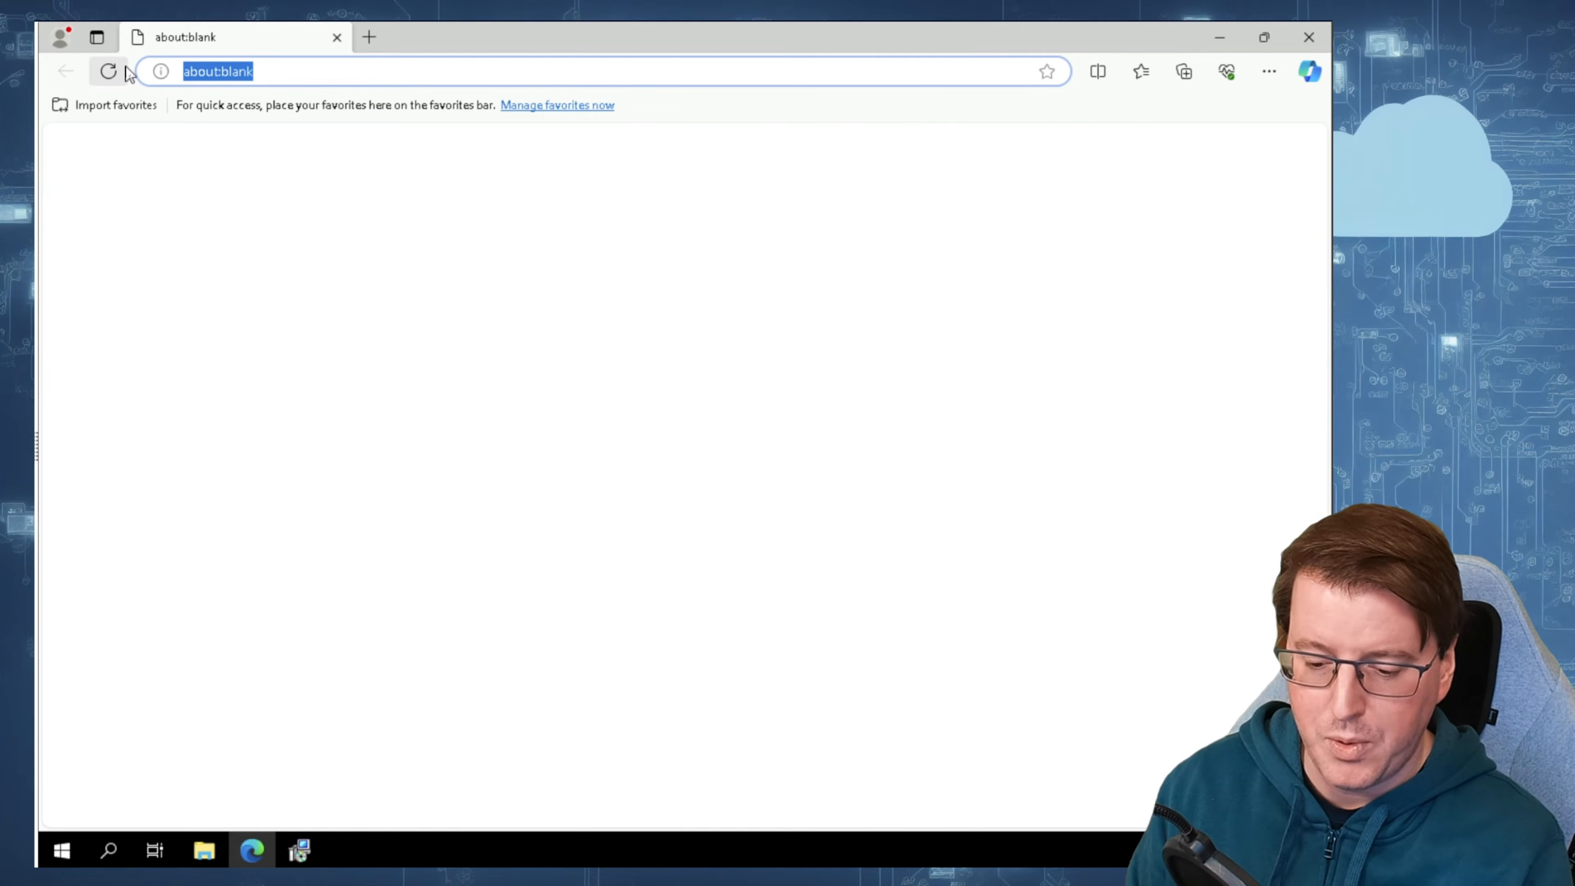
type("google.com")
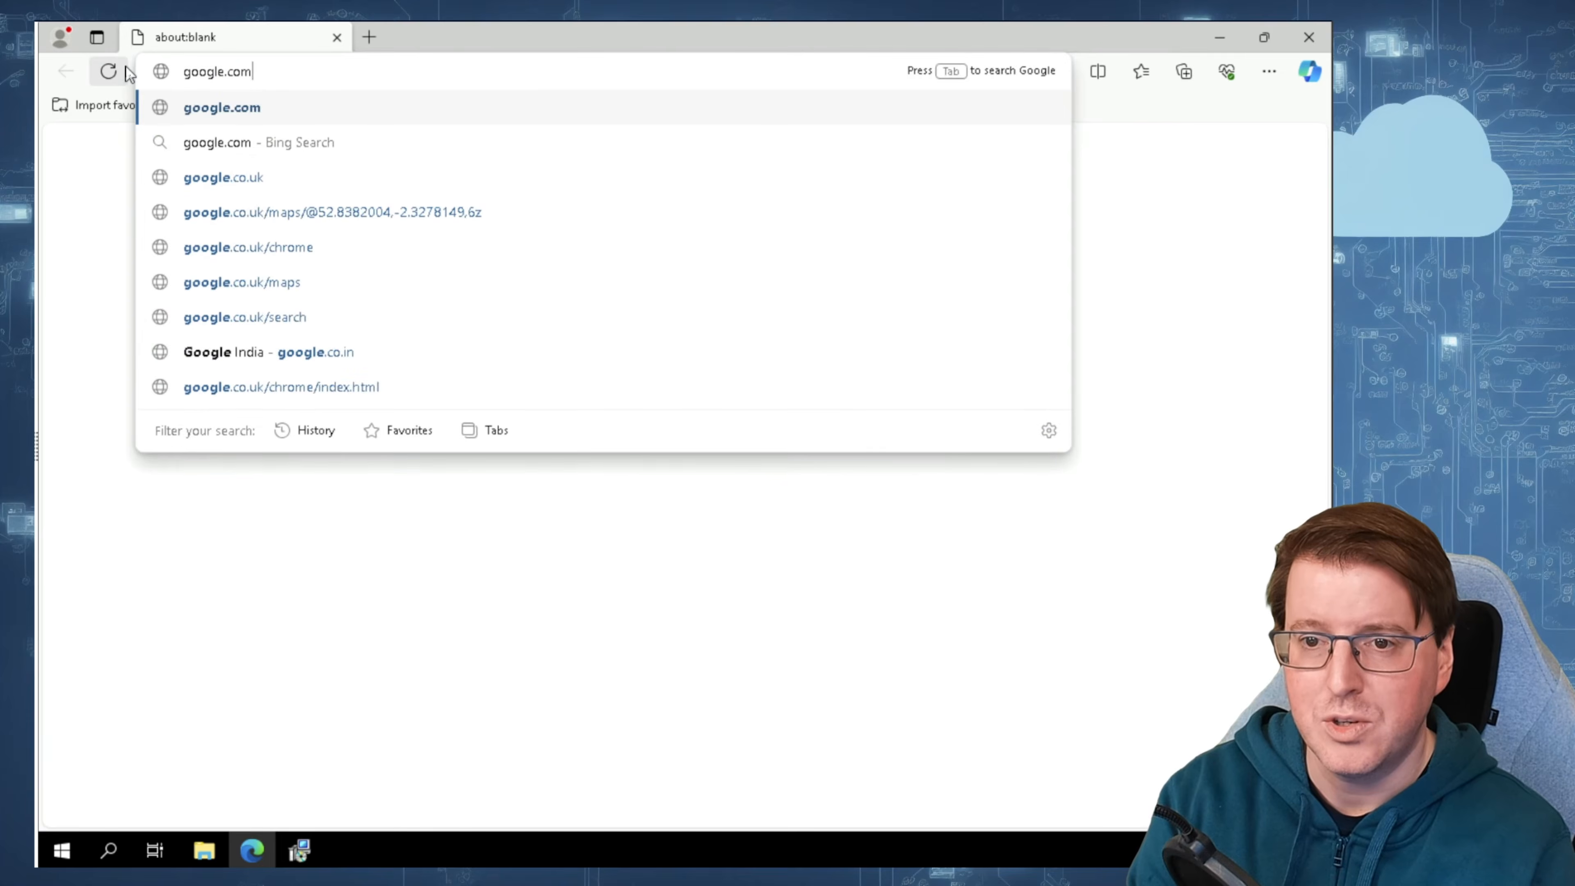
key("Return")
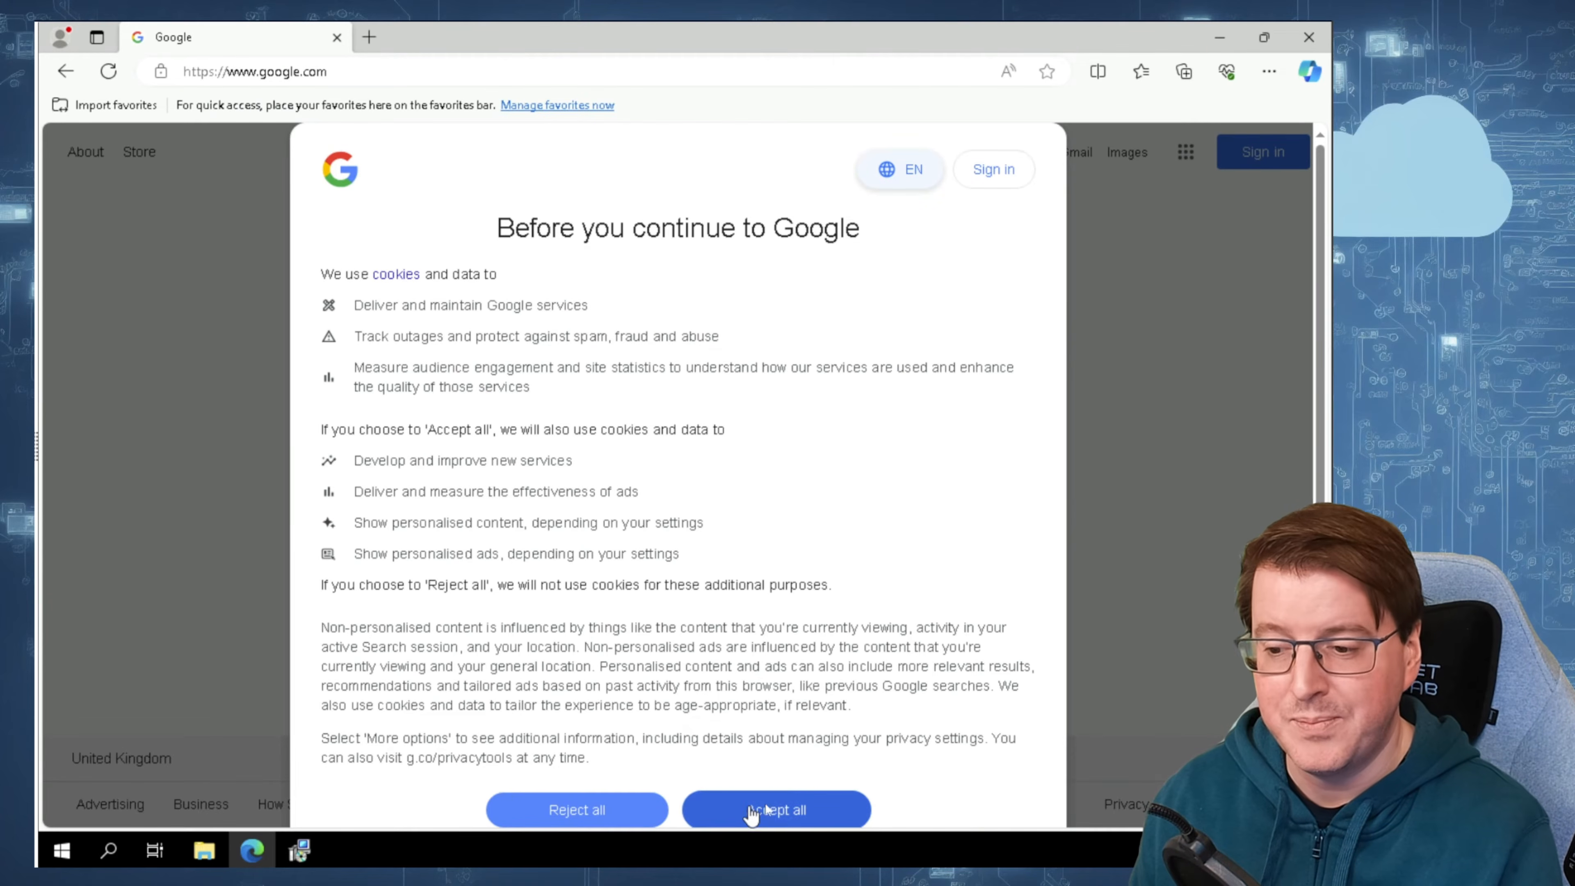
left_click(776, 810)
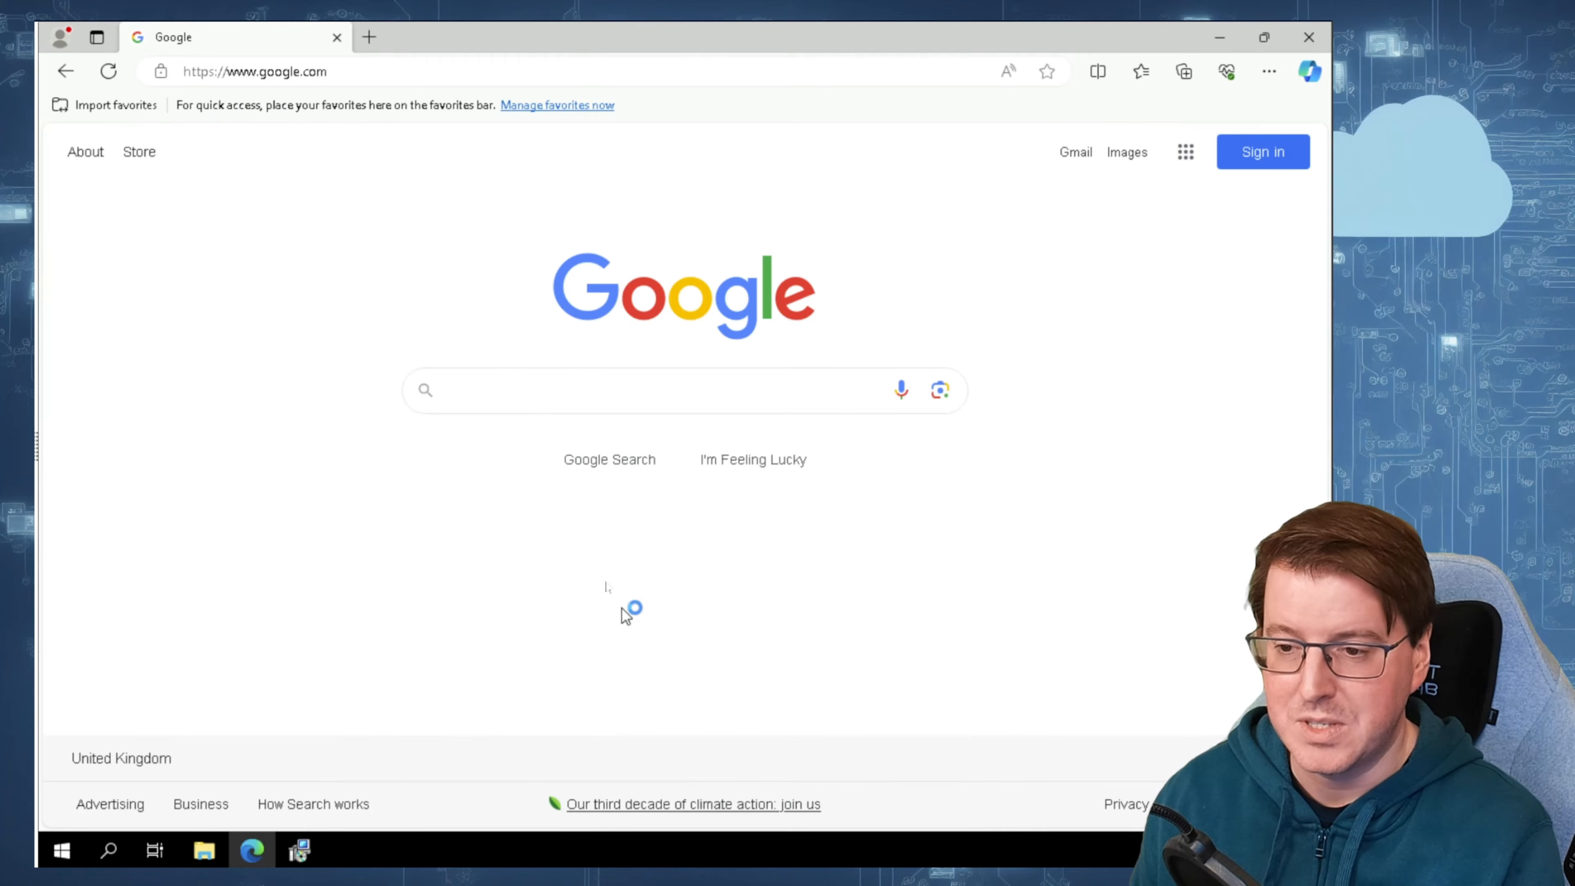
Step: Search Google for "windows admin centre" and view Microsoft's Windows Admin Center product page
left_click(555, 393)
type("windows admin centre")
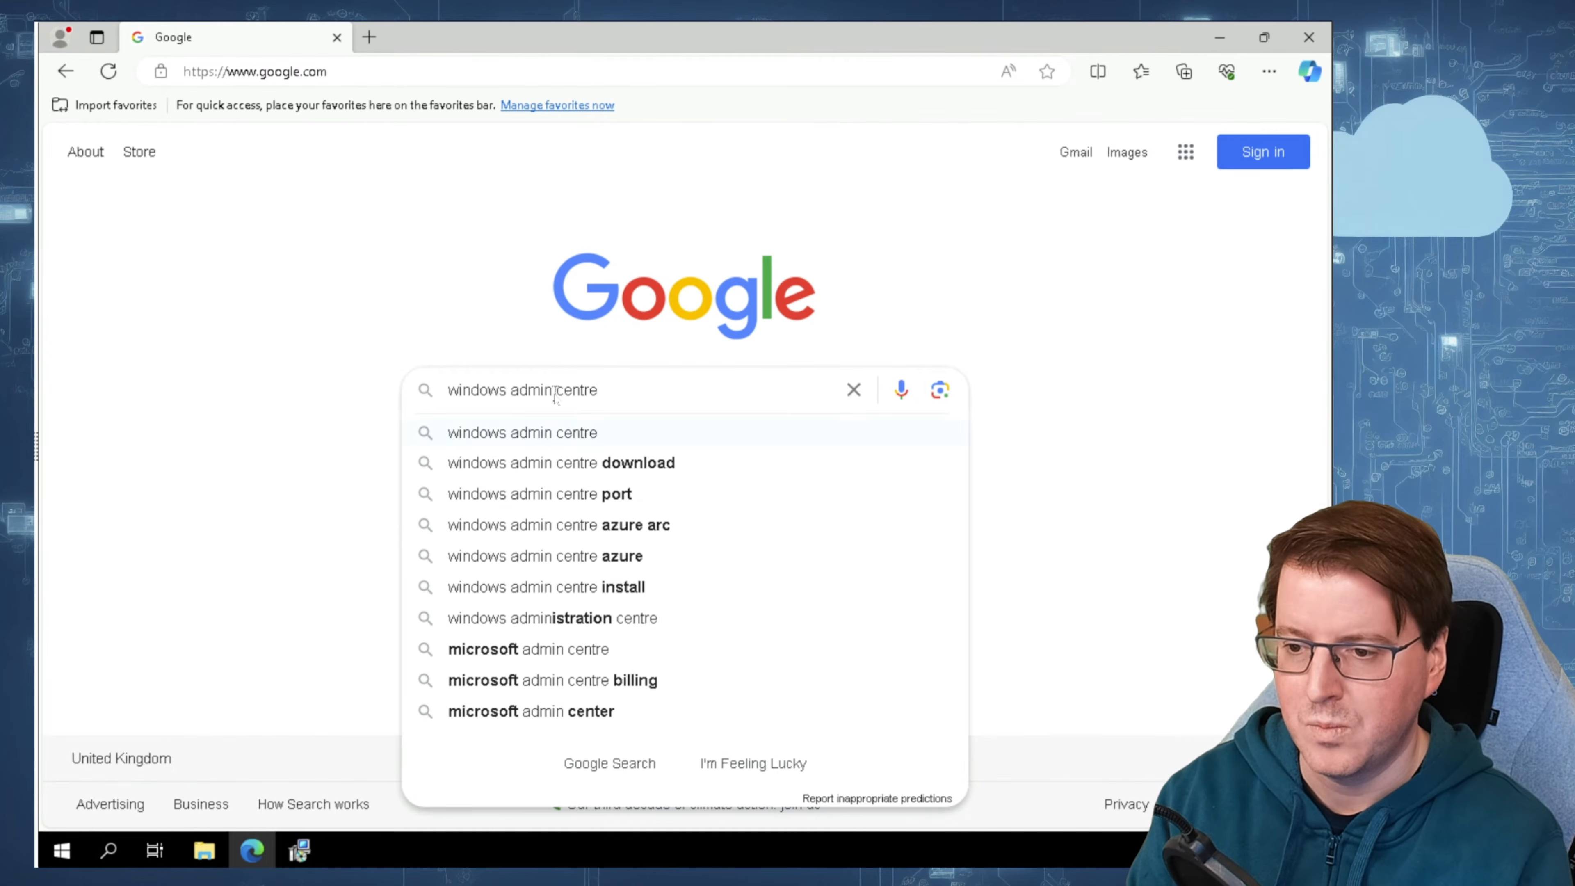
key("Return")
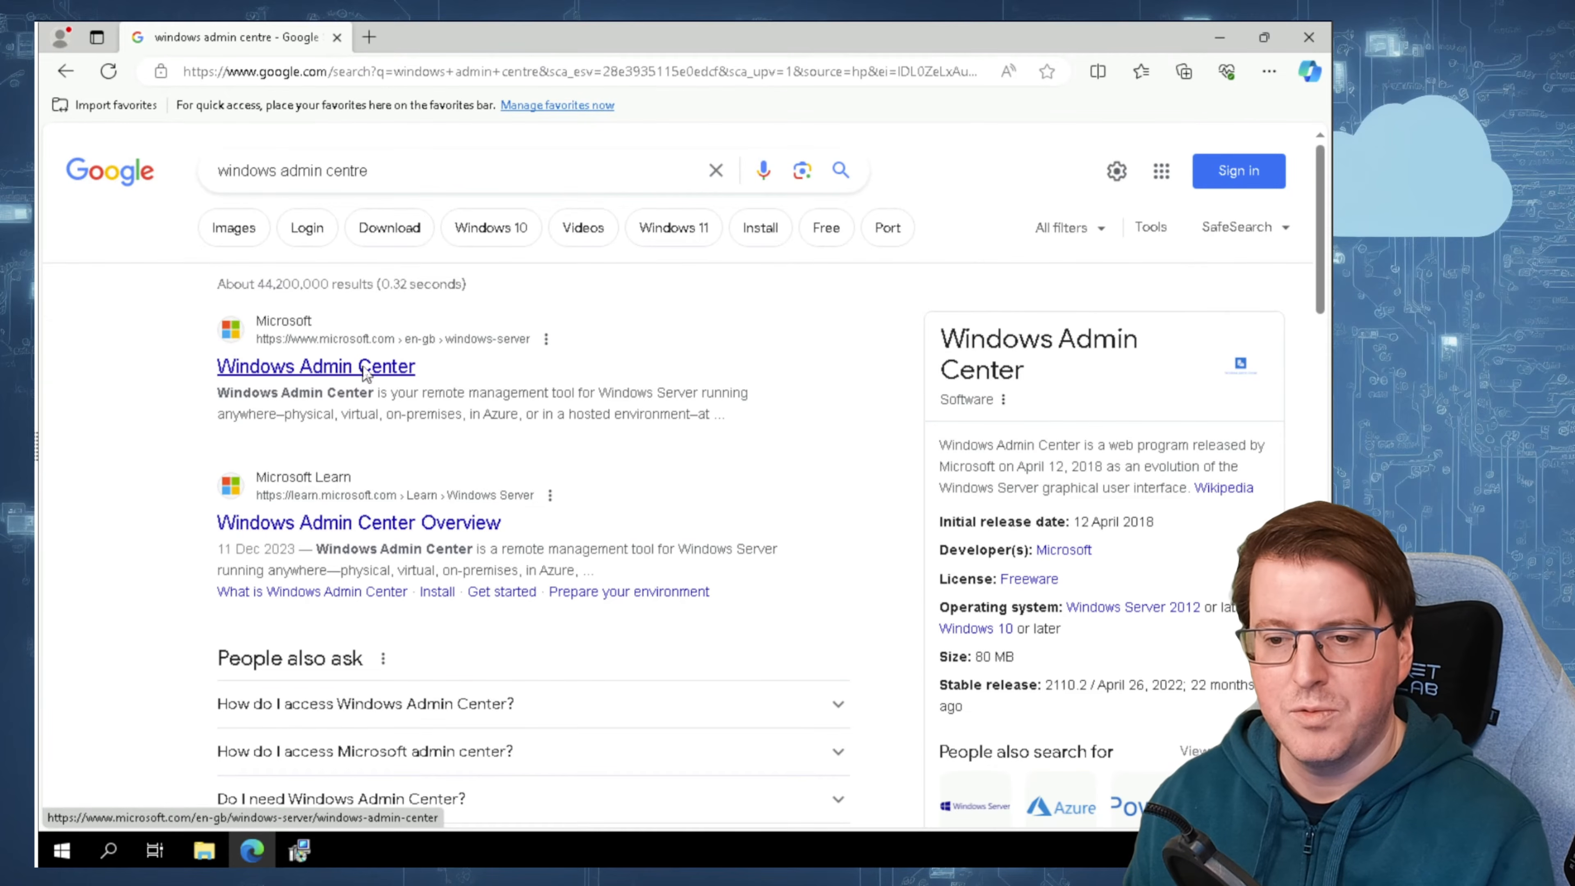
left_click(366, 372)
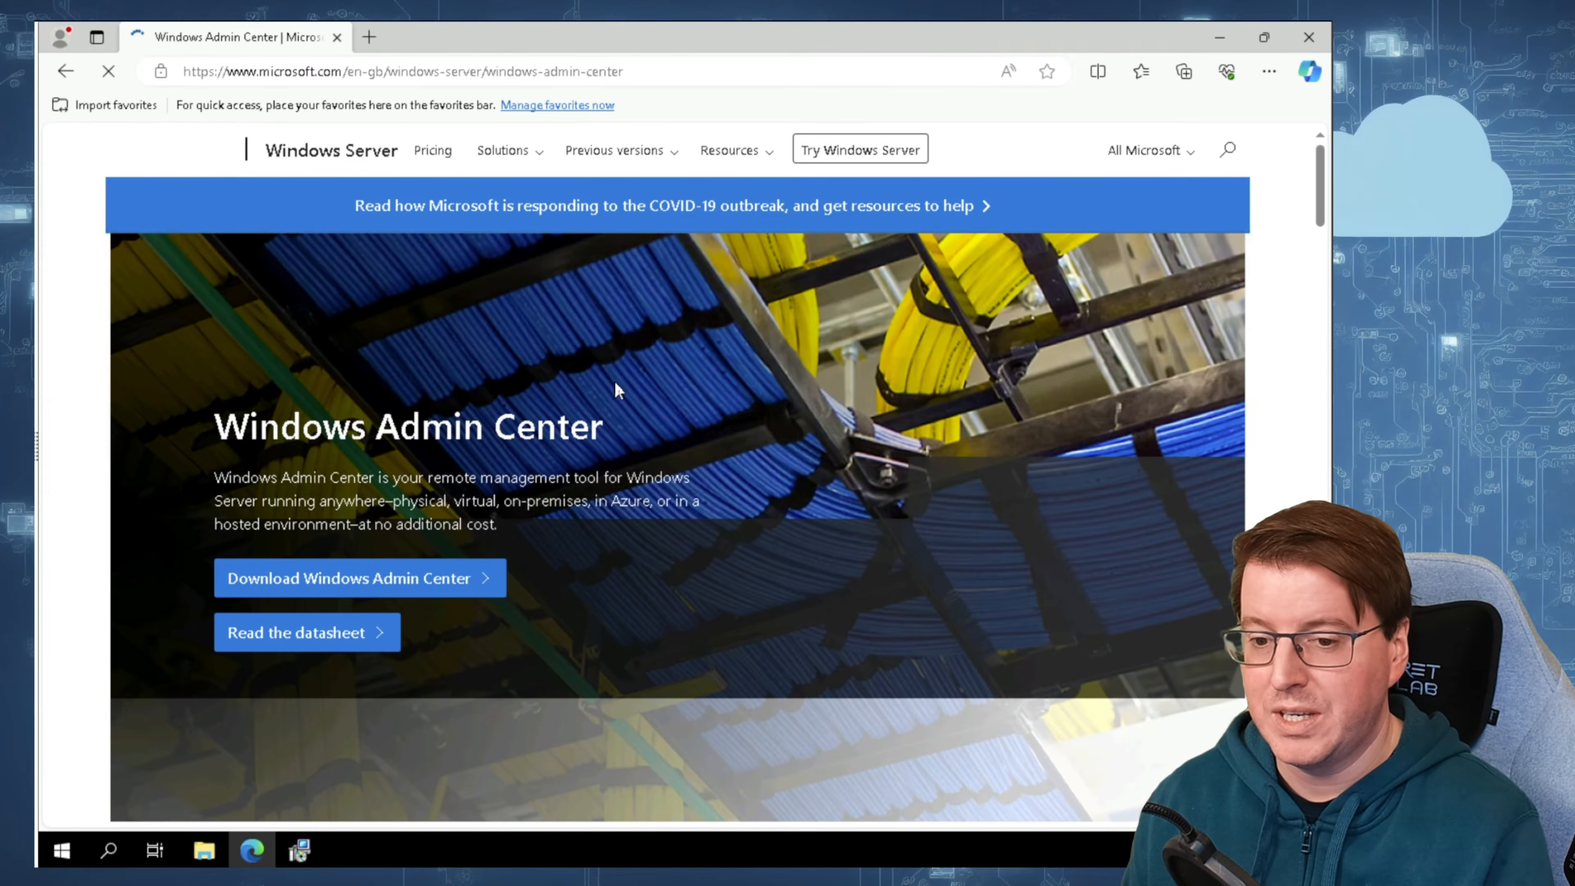
scroll(573, 400, "down", 3)
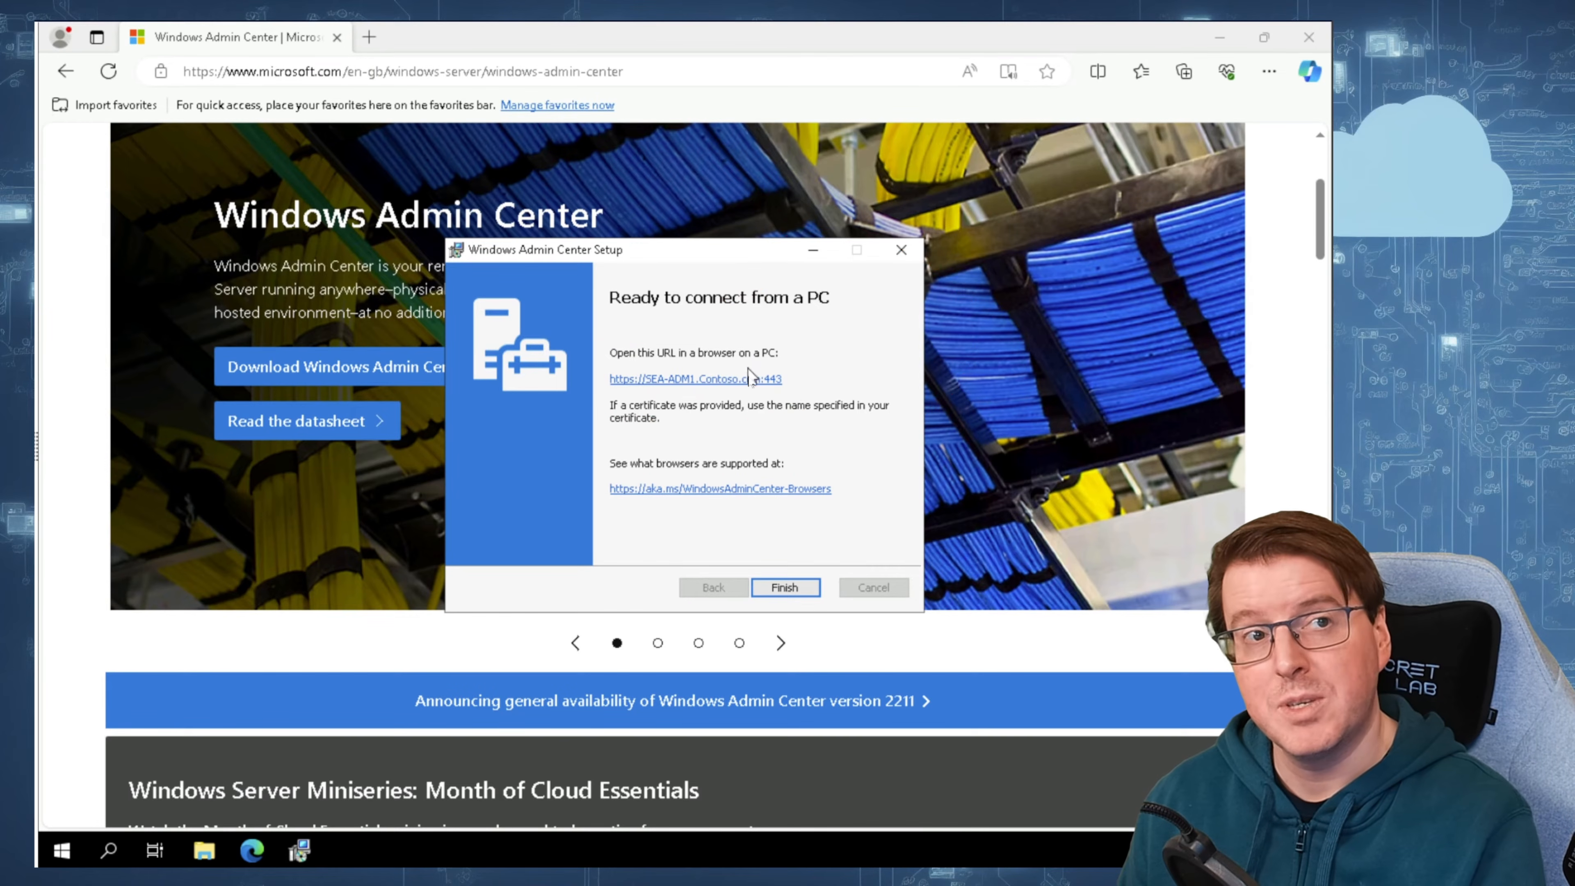
left_click(789, 588)
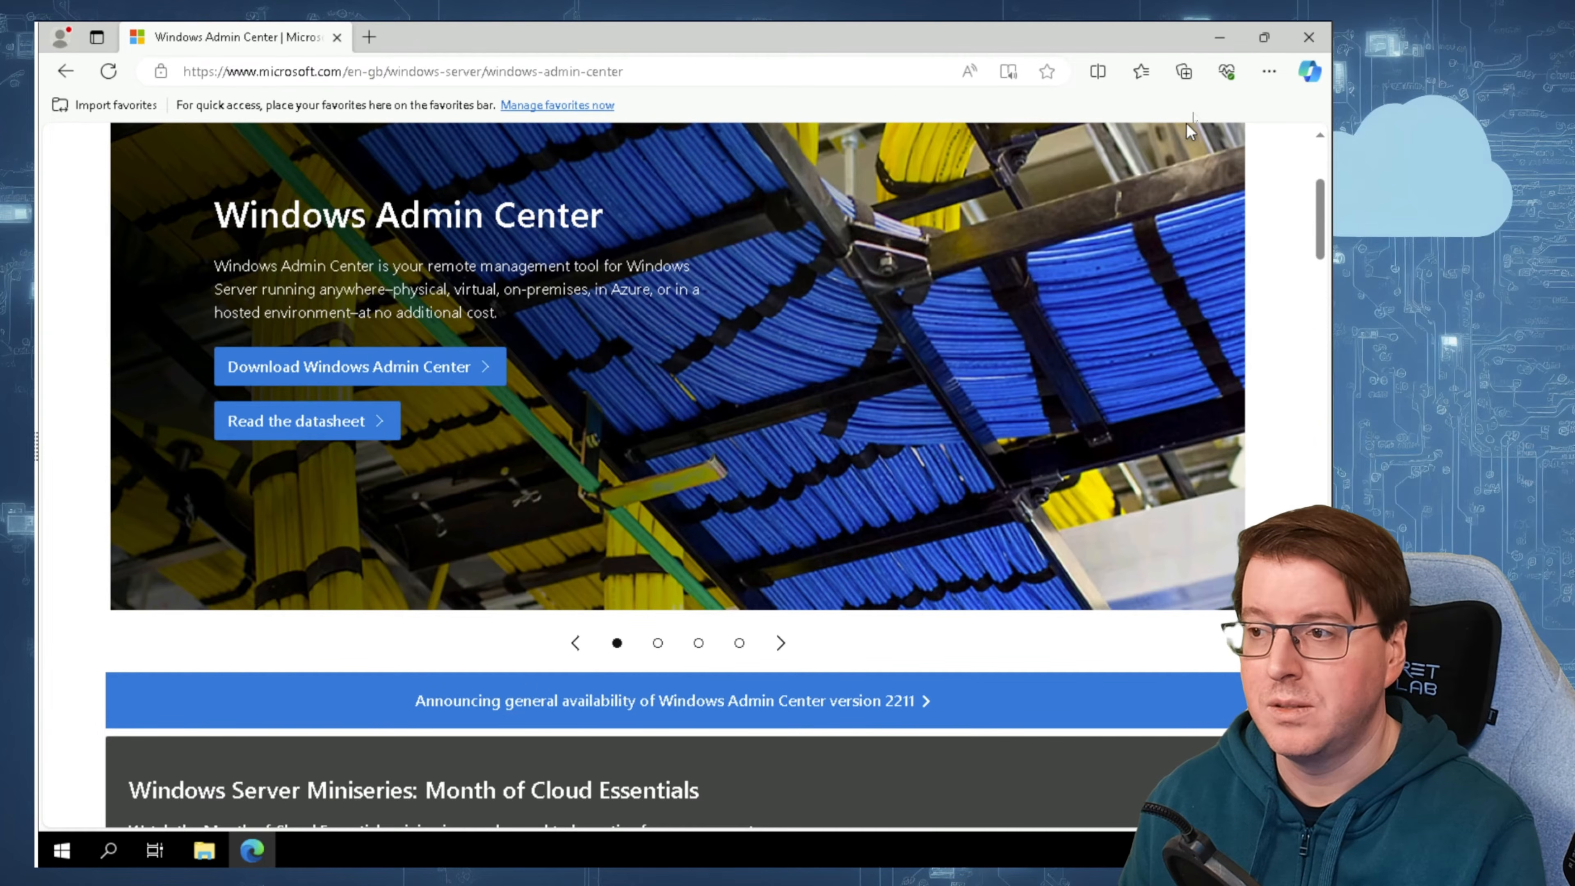
left_click(656, 75)
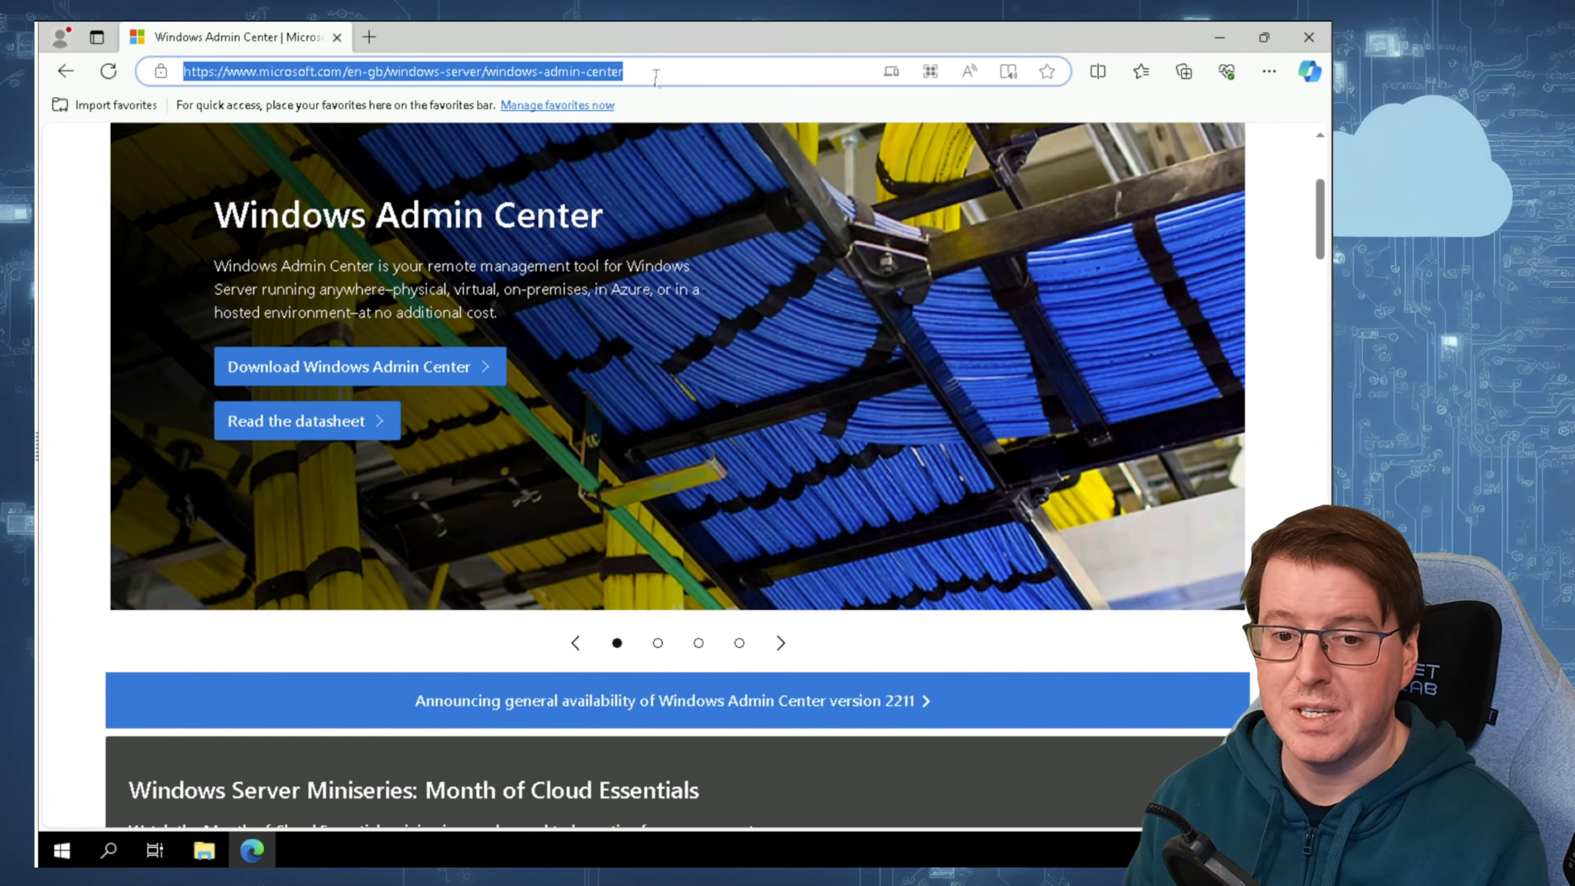
type("https://sea-adm1")
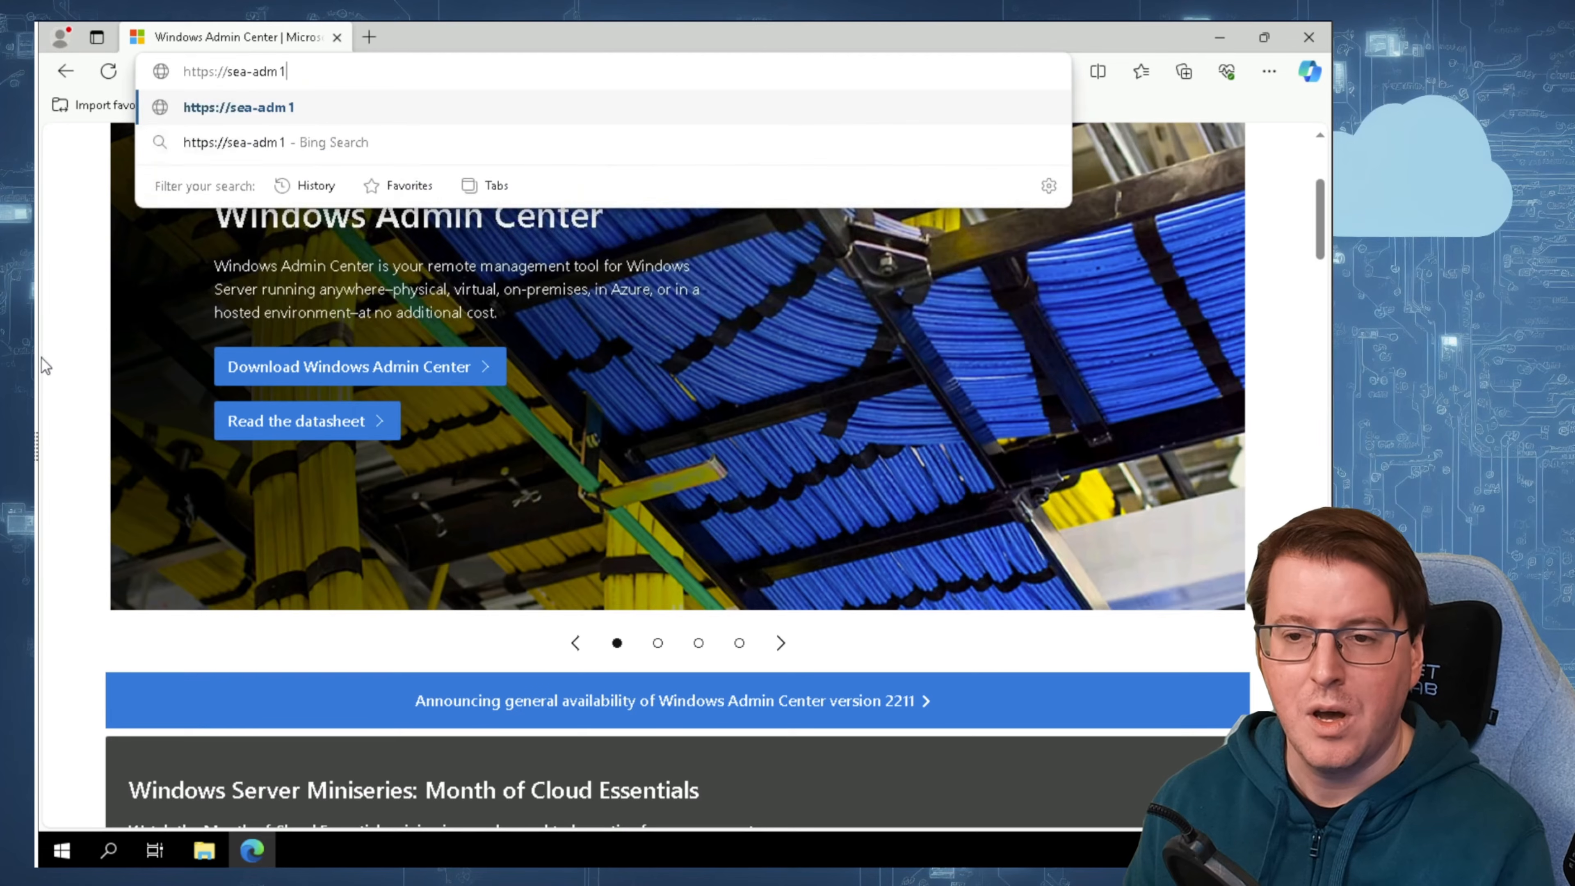
key("Return")
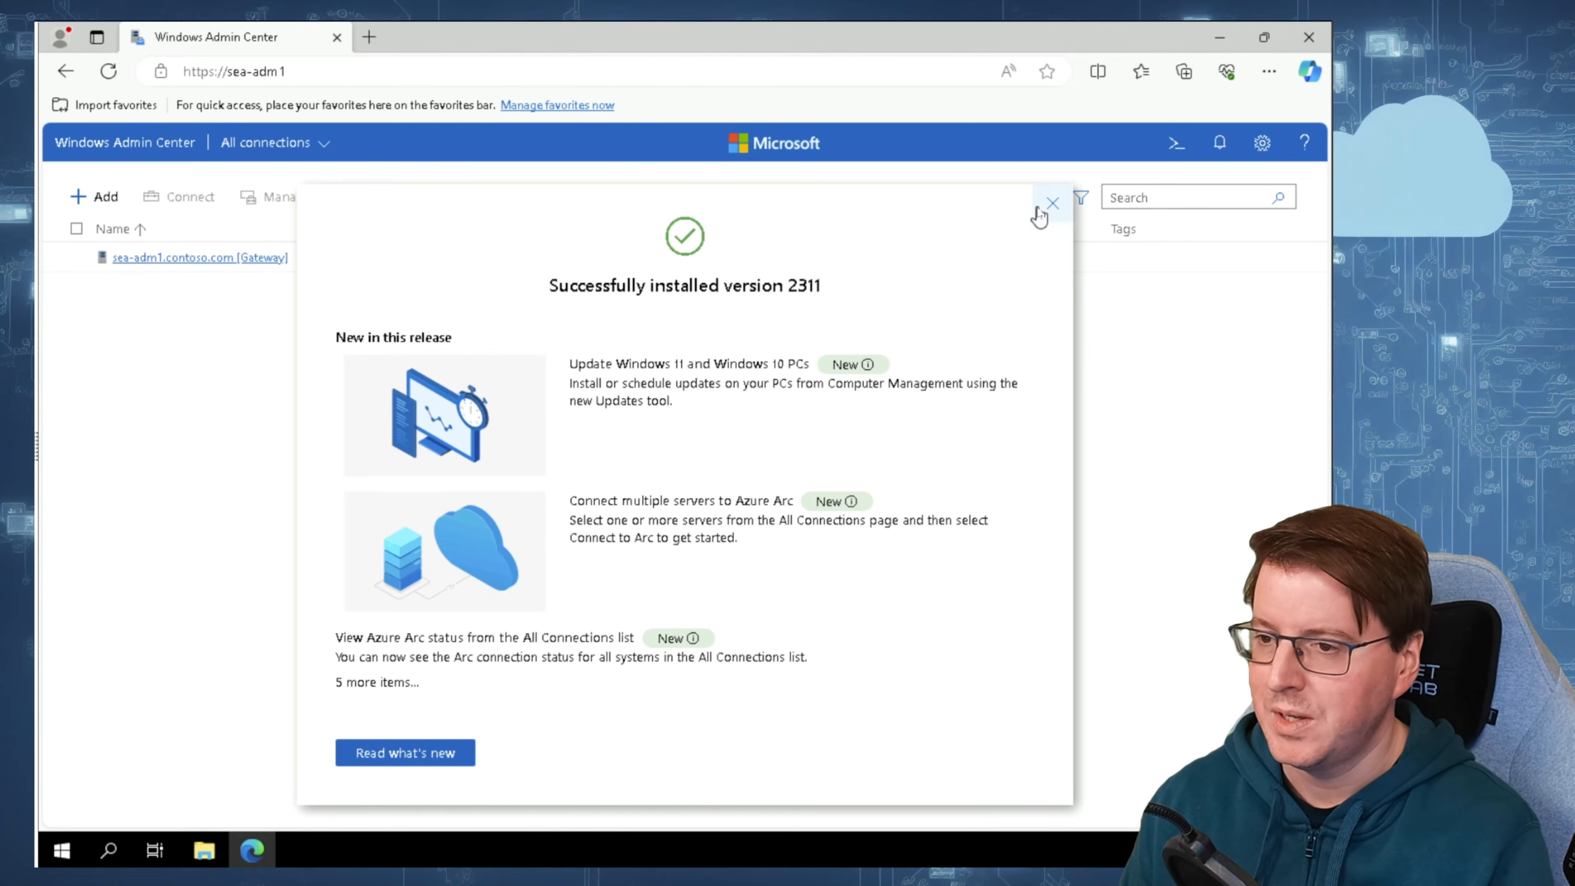
double_click(800, 286)
left_click(923, 269)
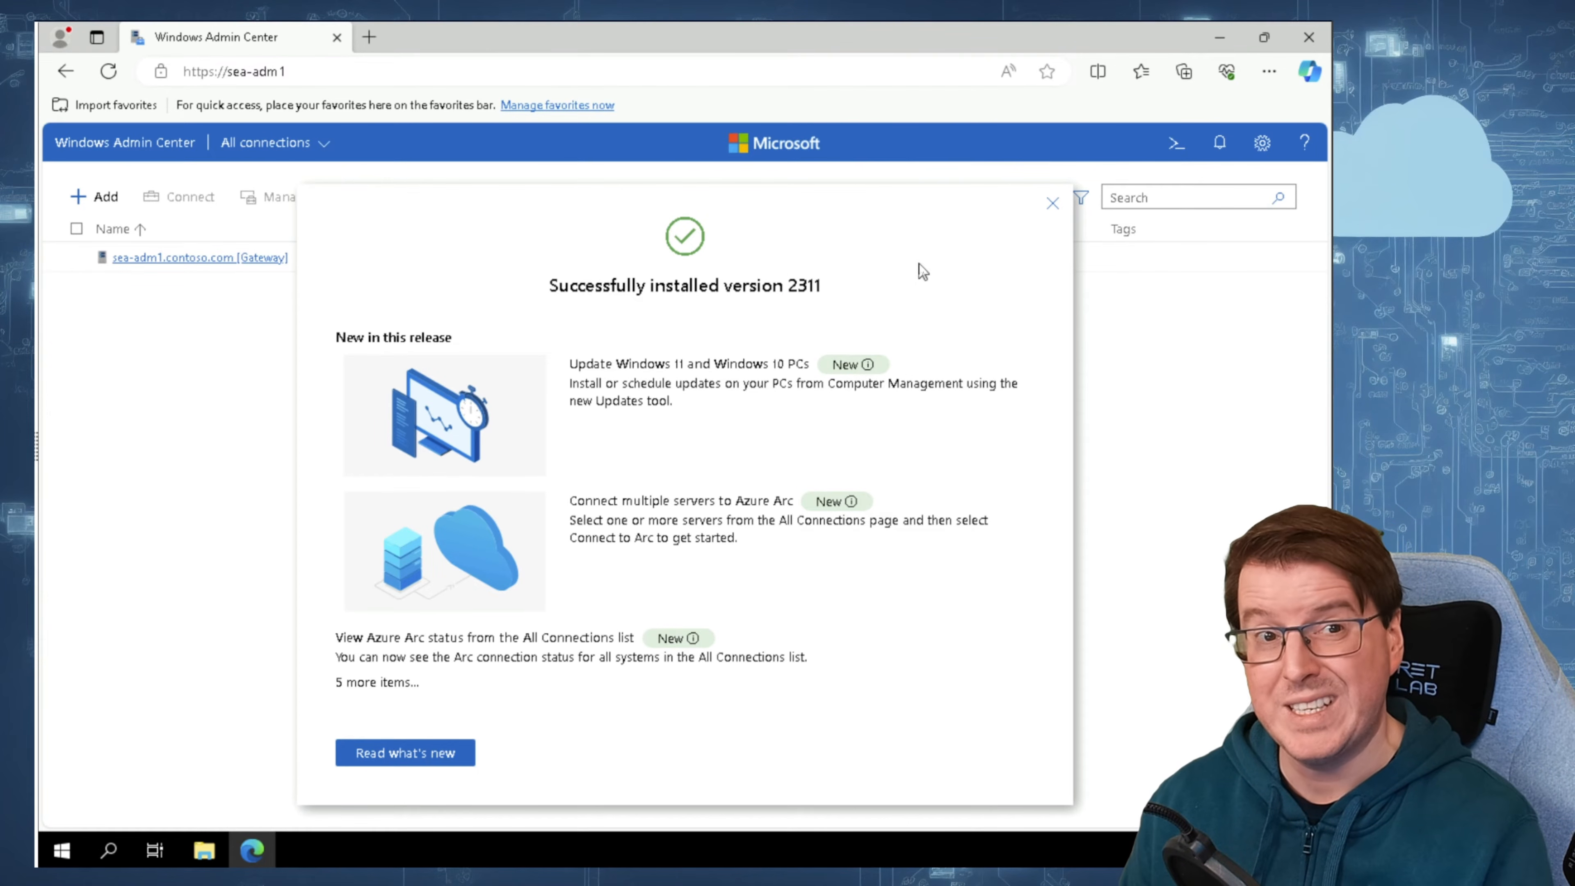
left_click(1063, 207)
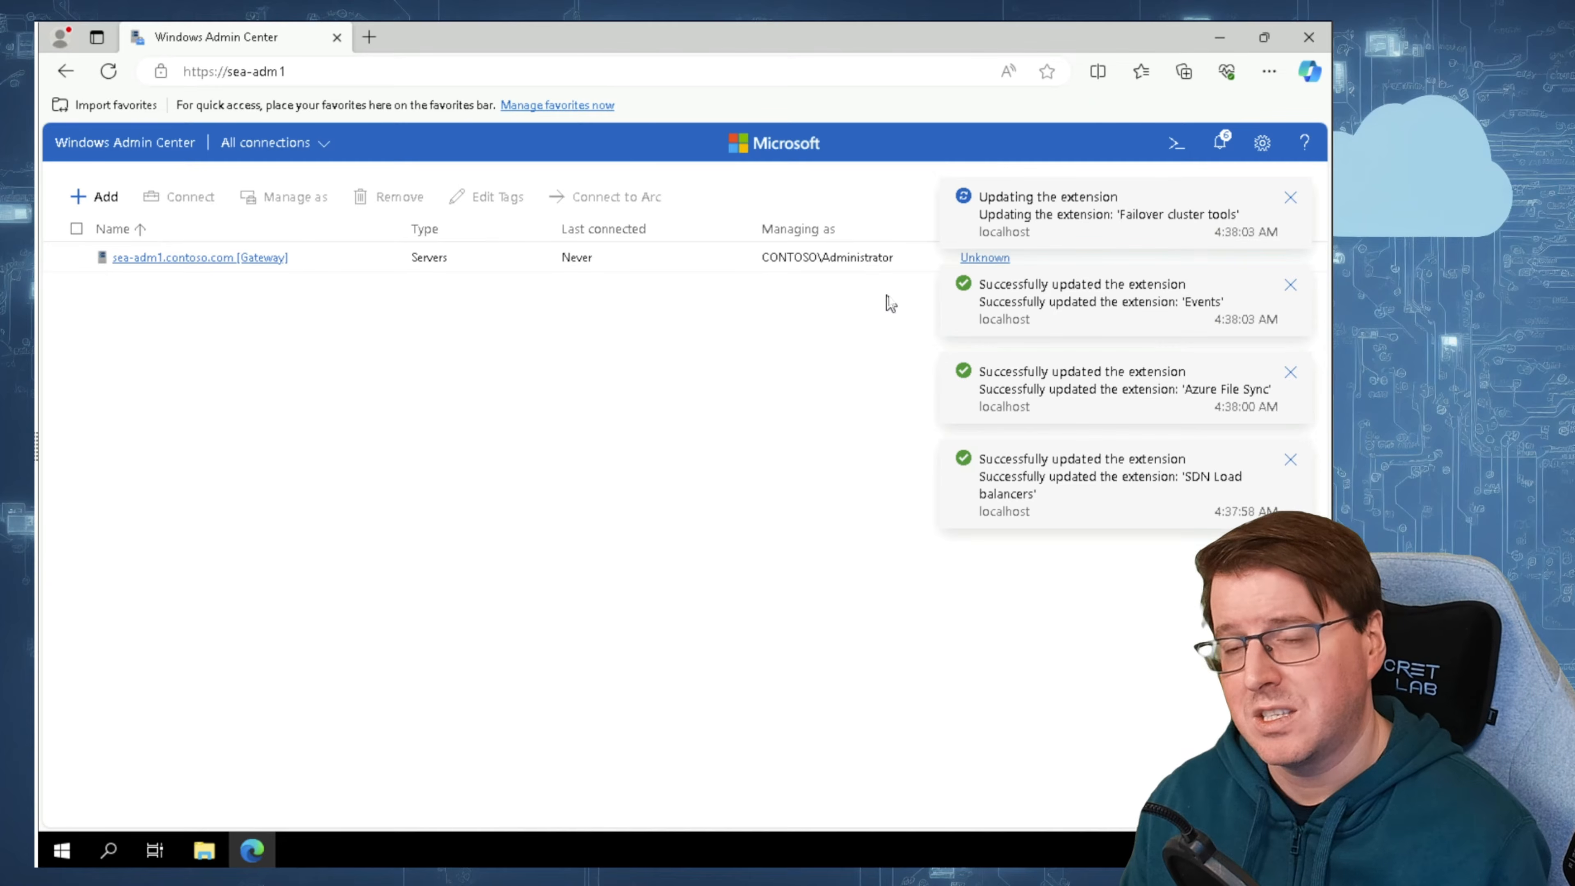
Step: Review the available extensions in the Windows Admin Center gateway settings and acknowledge the extension update notice
left_click(1263, 142)
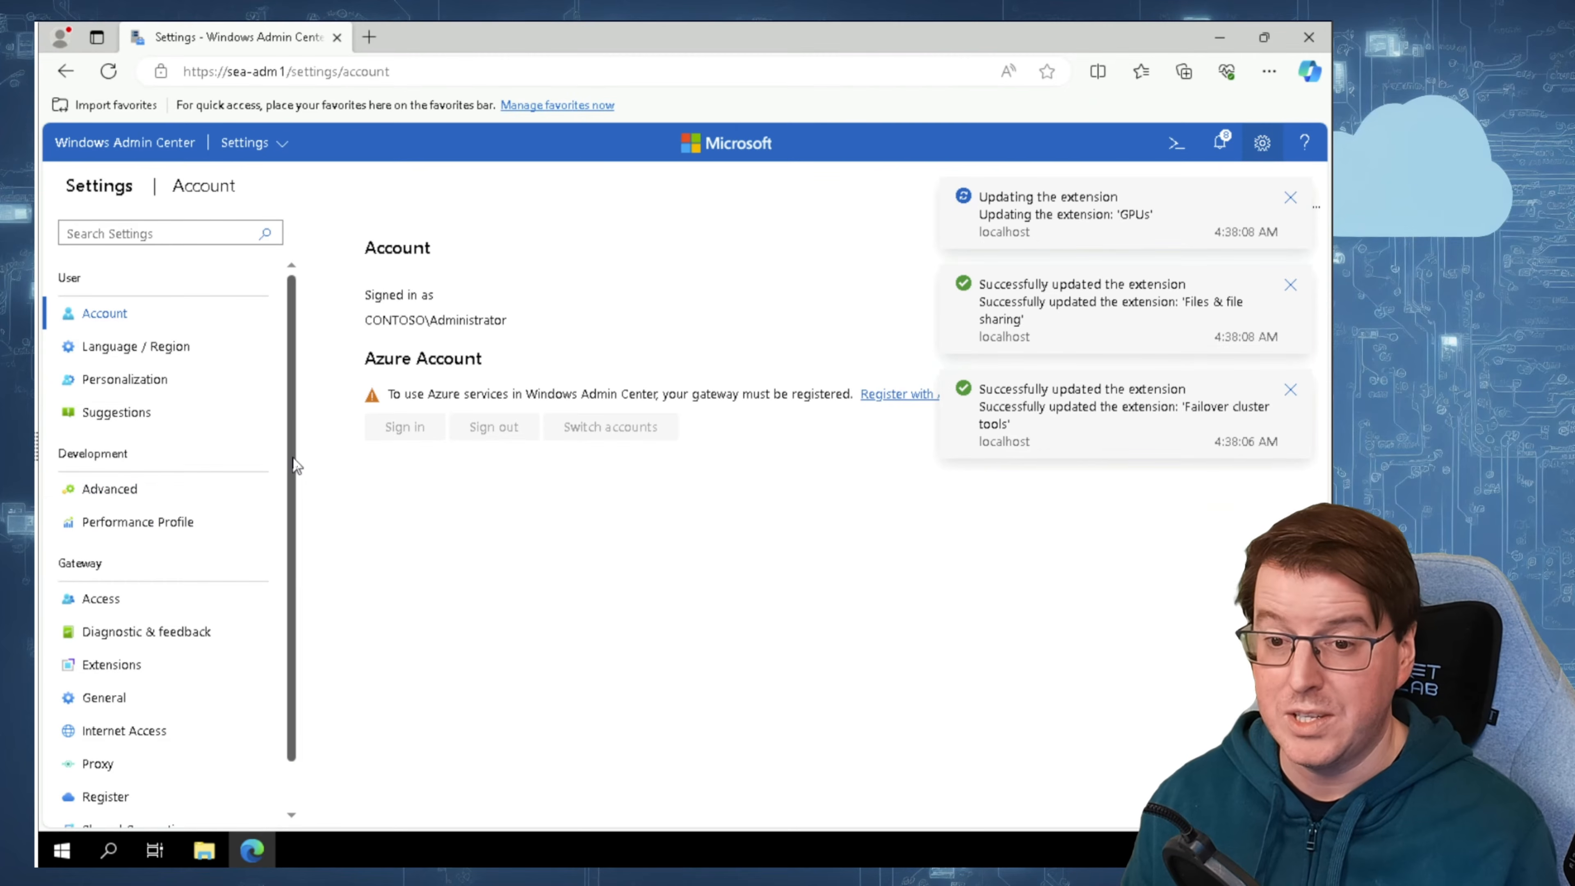
scroll(289, 473, "down", 1)
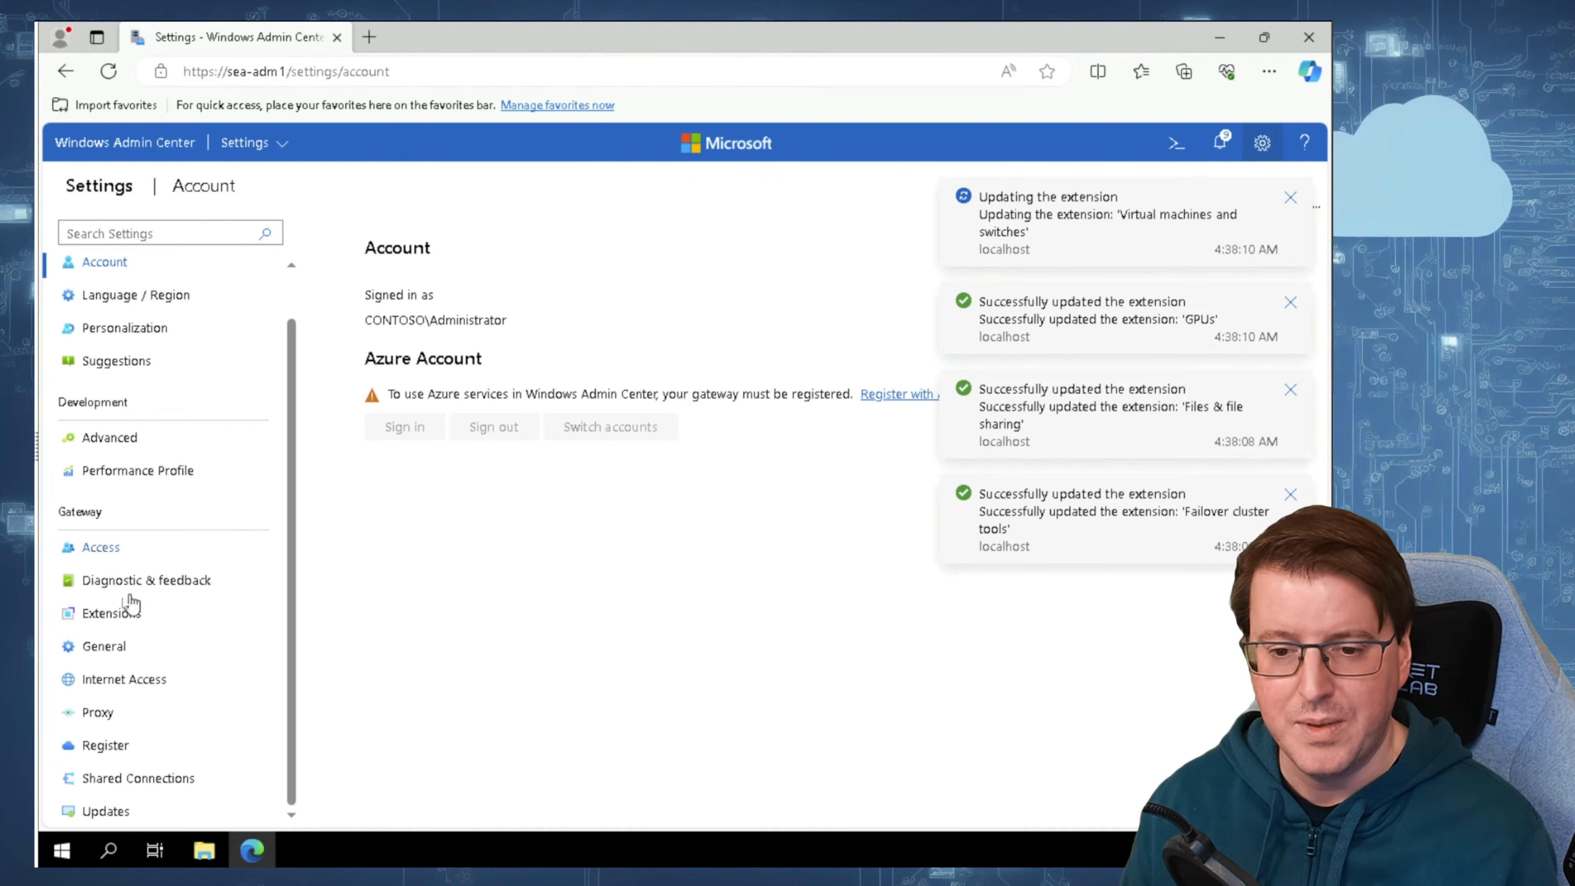
left_click(110, 614)
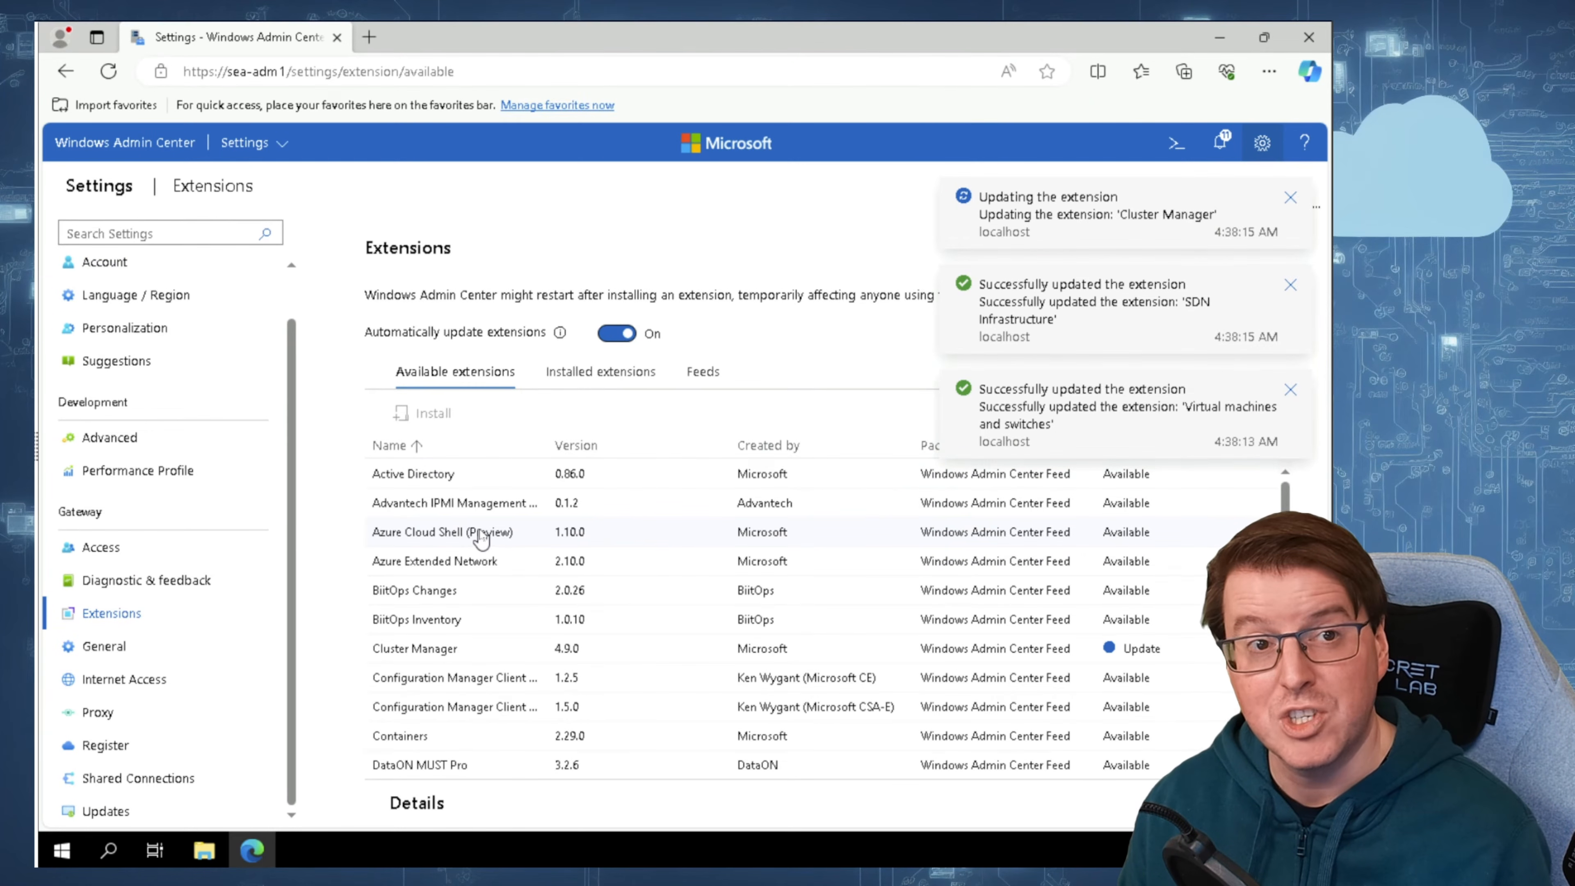
scroll(545, 534, "down", 5)
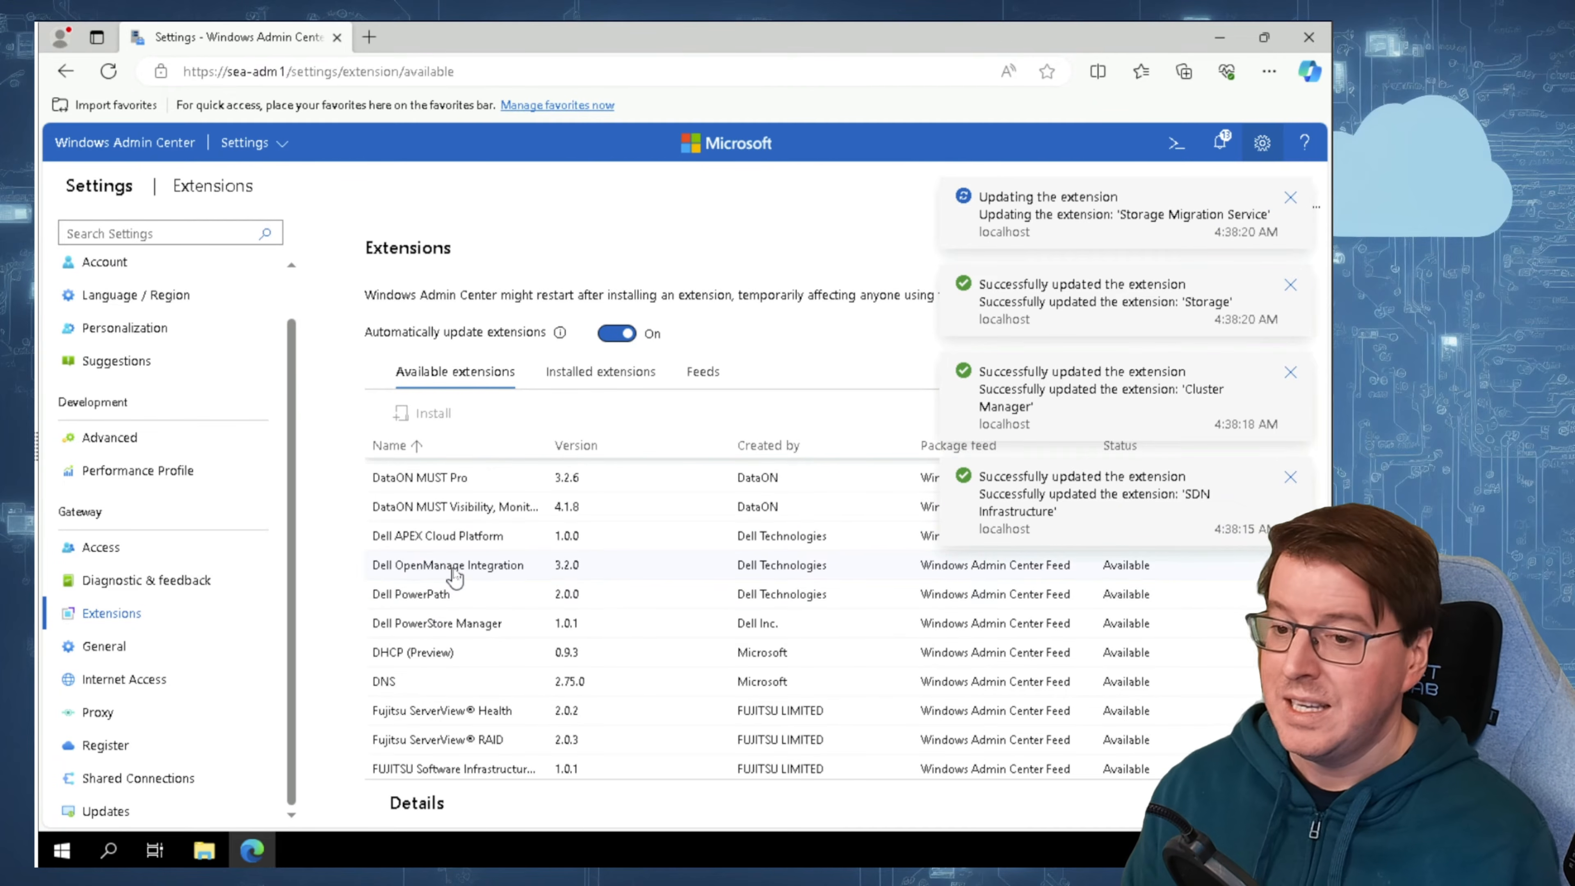
scroll(453, 596, "down", 4)
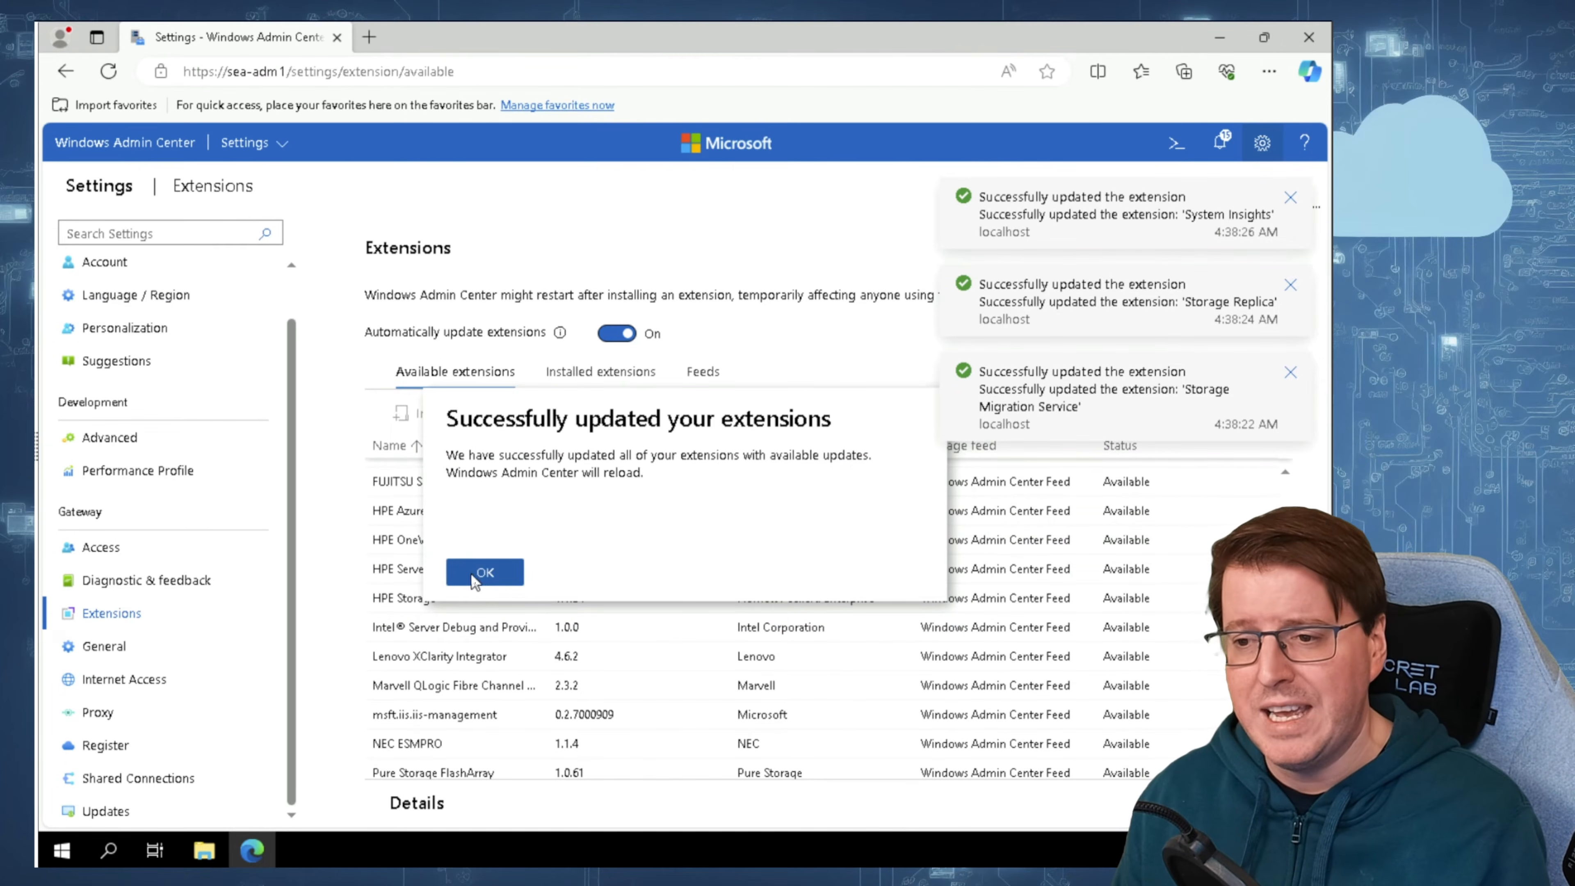
left_click(478, 571)
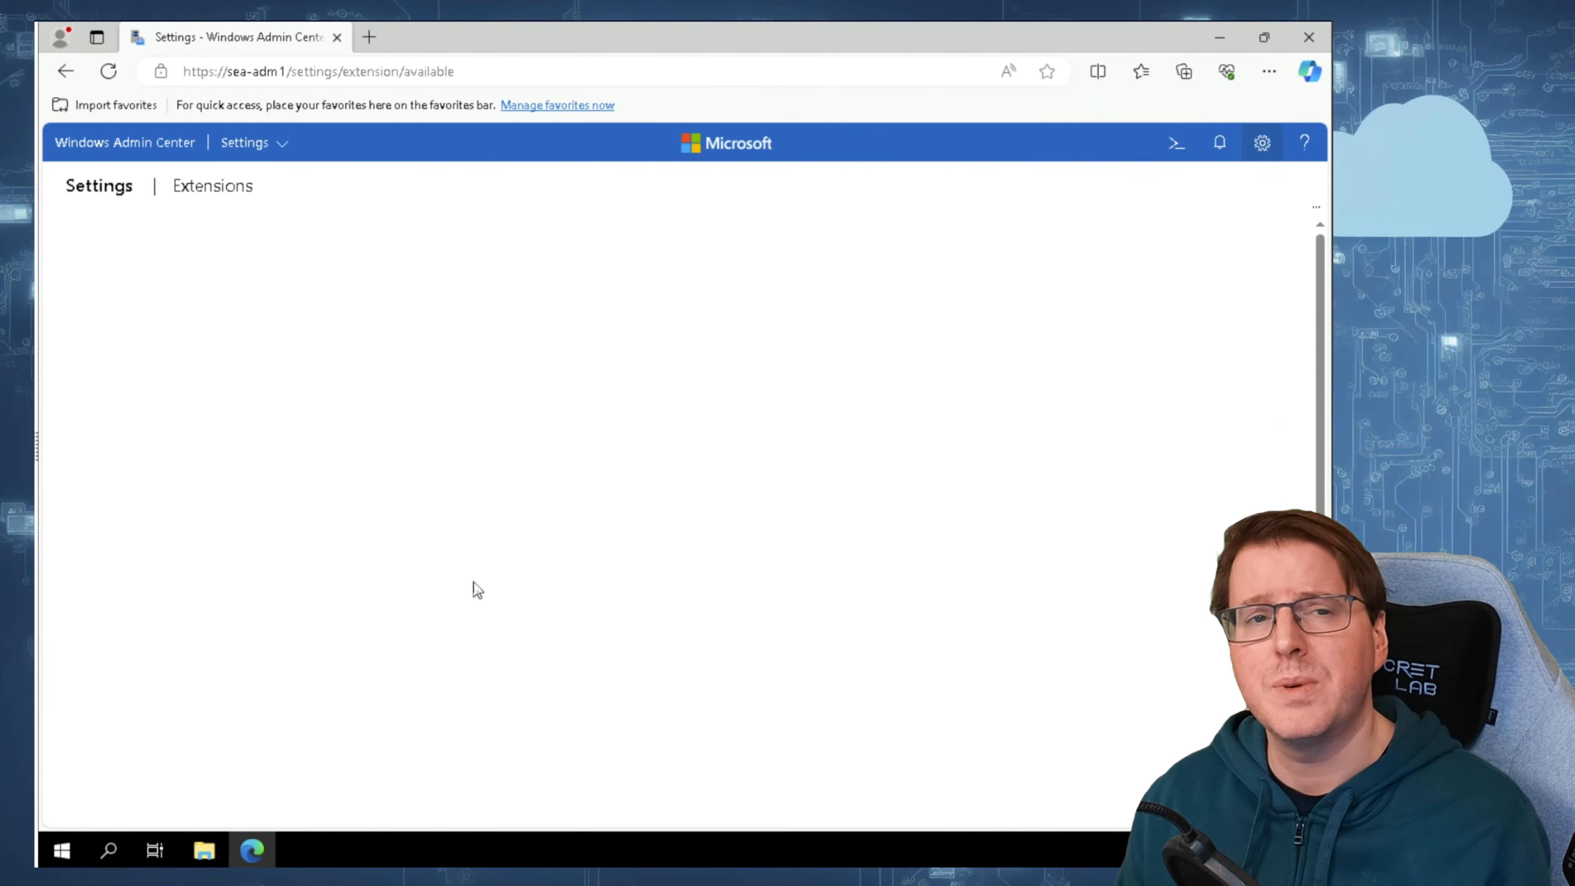
Step: Add the server SEA-DC1 to the list of all connections and open its overview
left_click(149, 144)
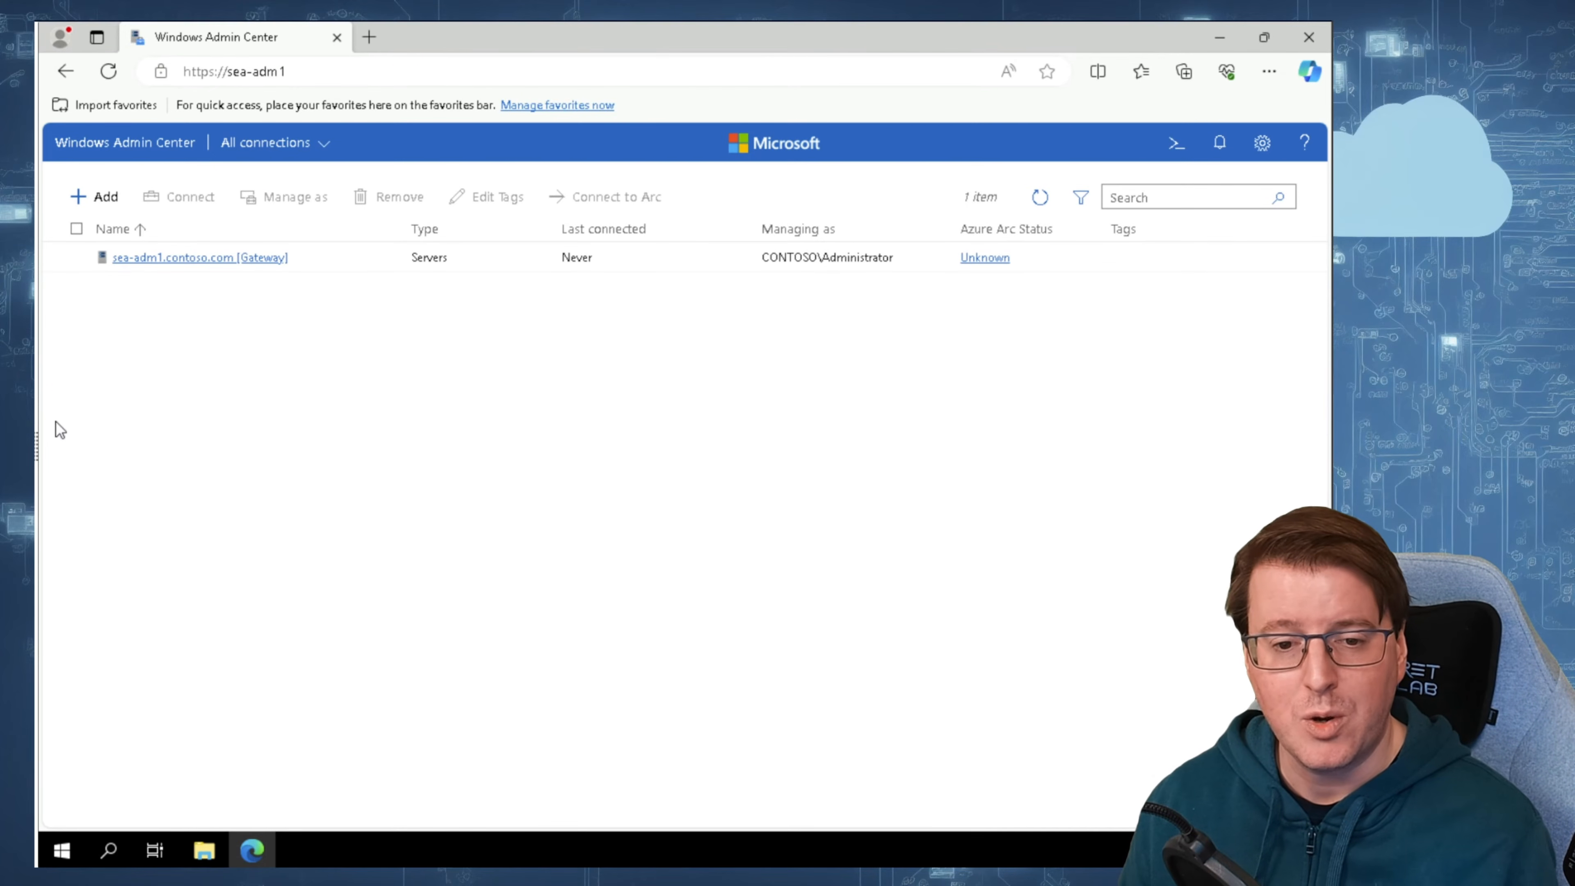
left_click(98, 199)
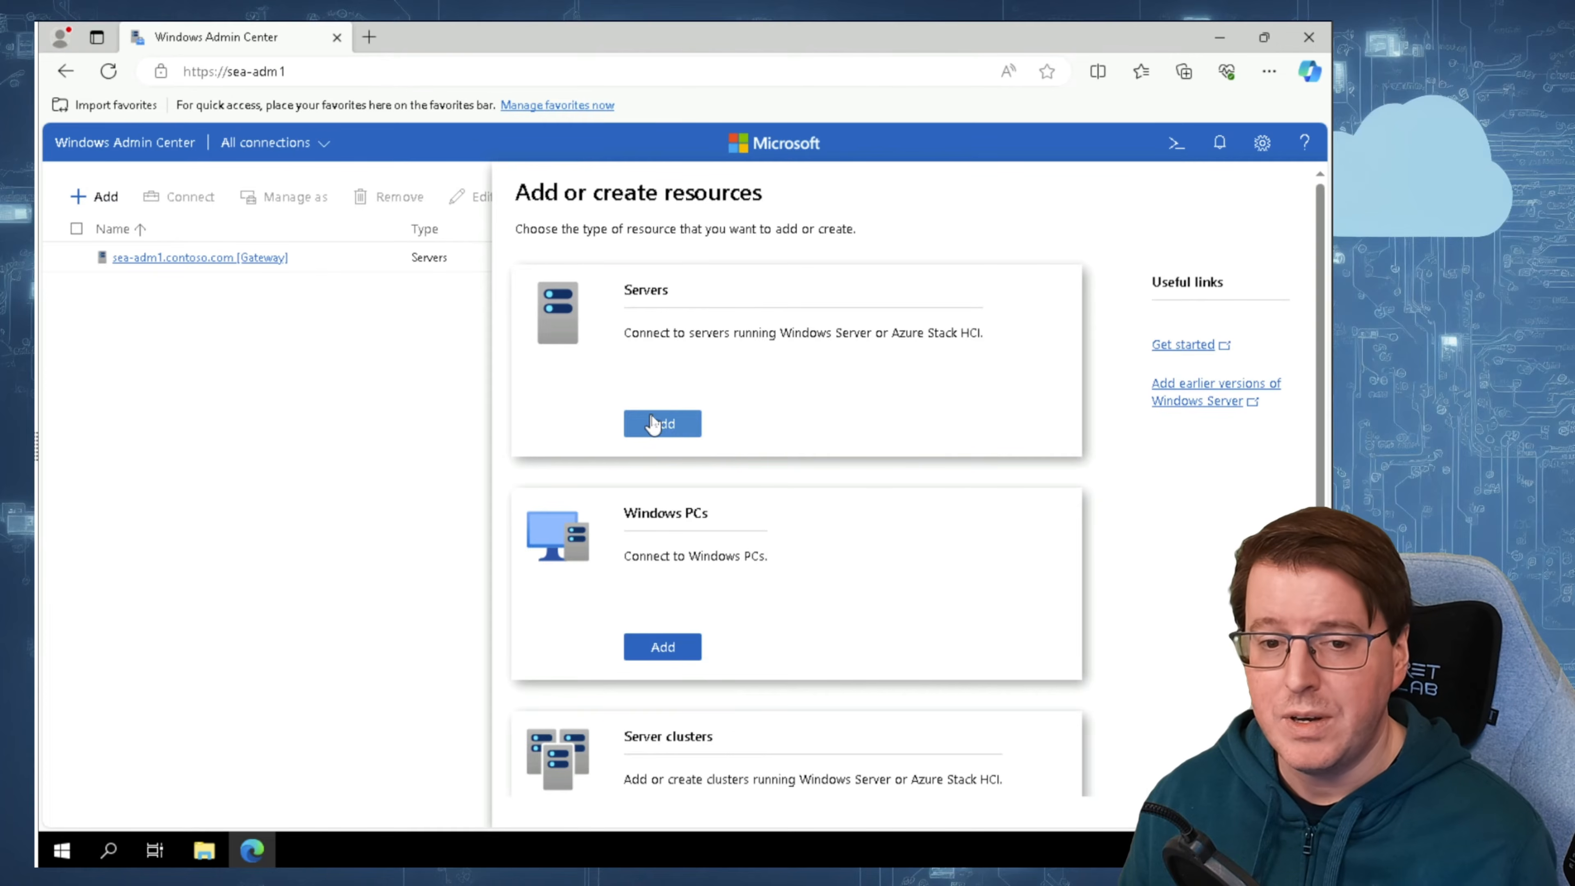
left_click(661, 424)
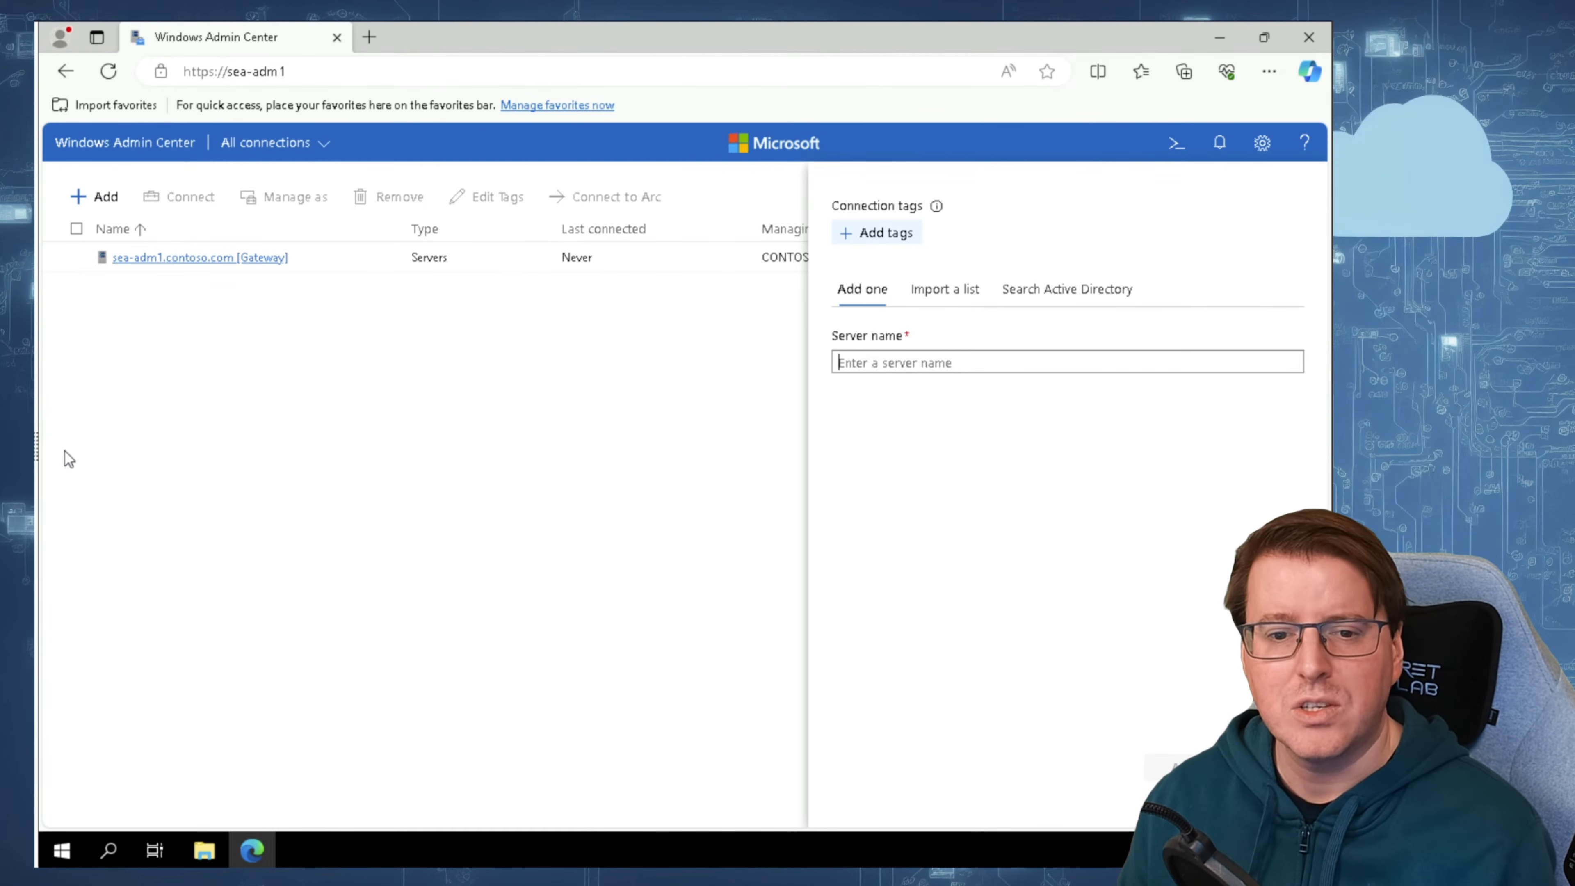
type("SEA-DC1")
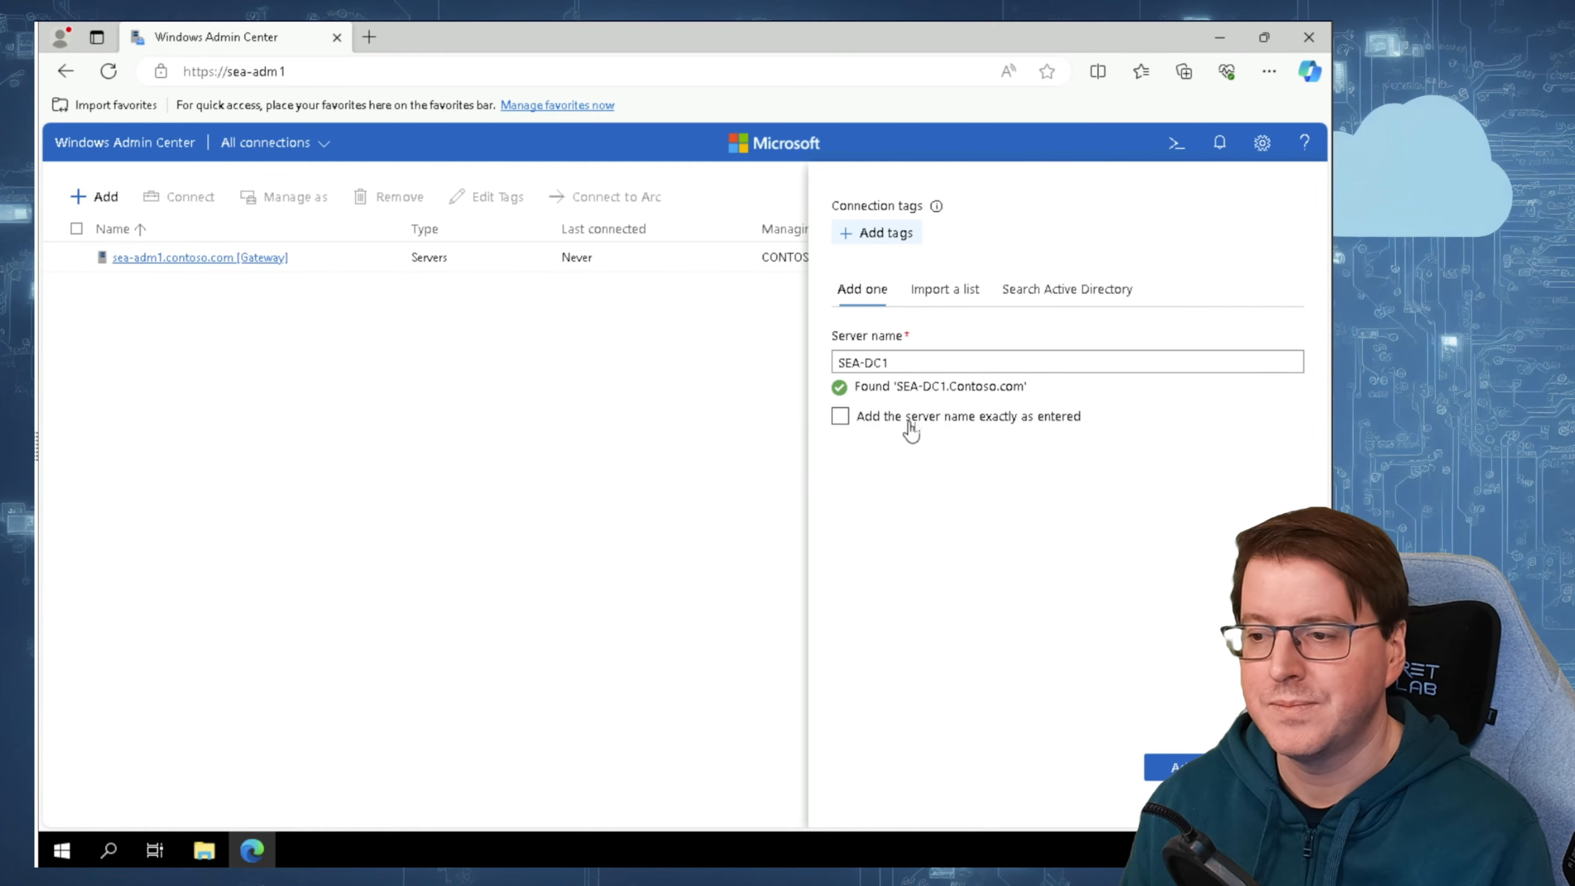
left_click(1169, 767)
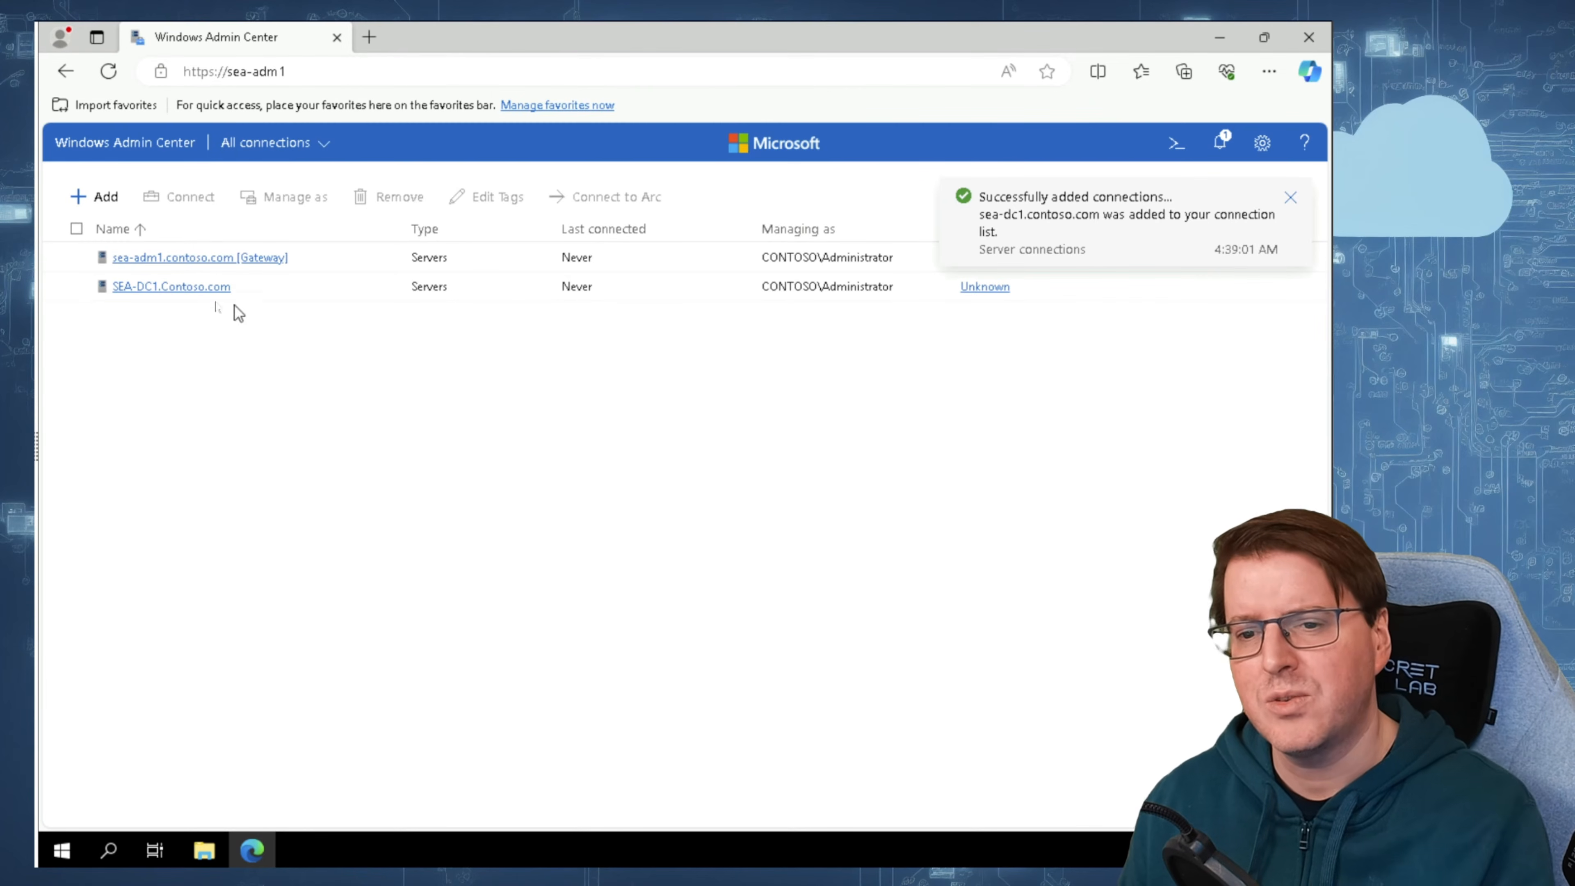
left_click(165, 288)
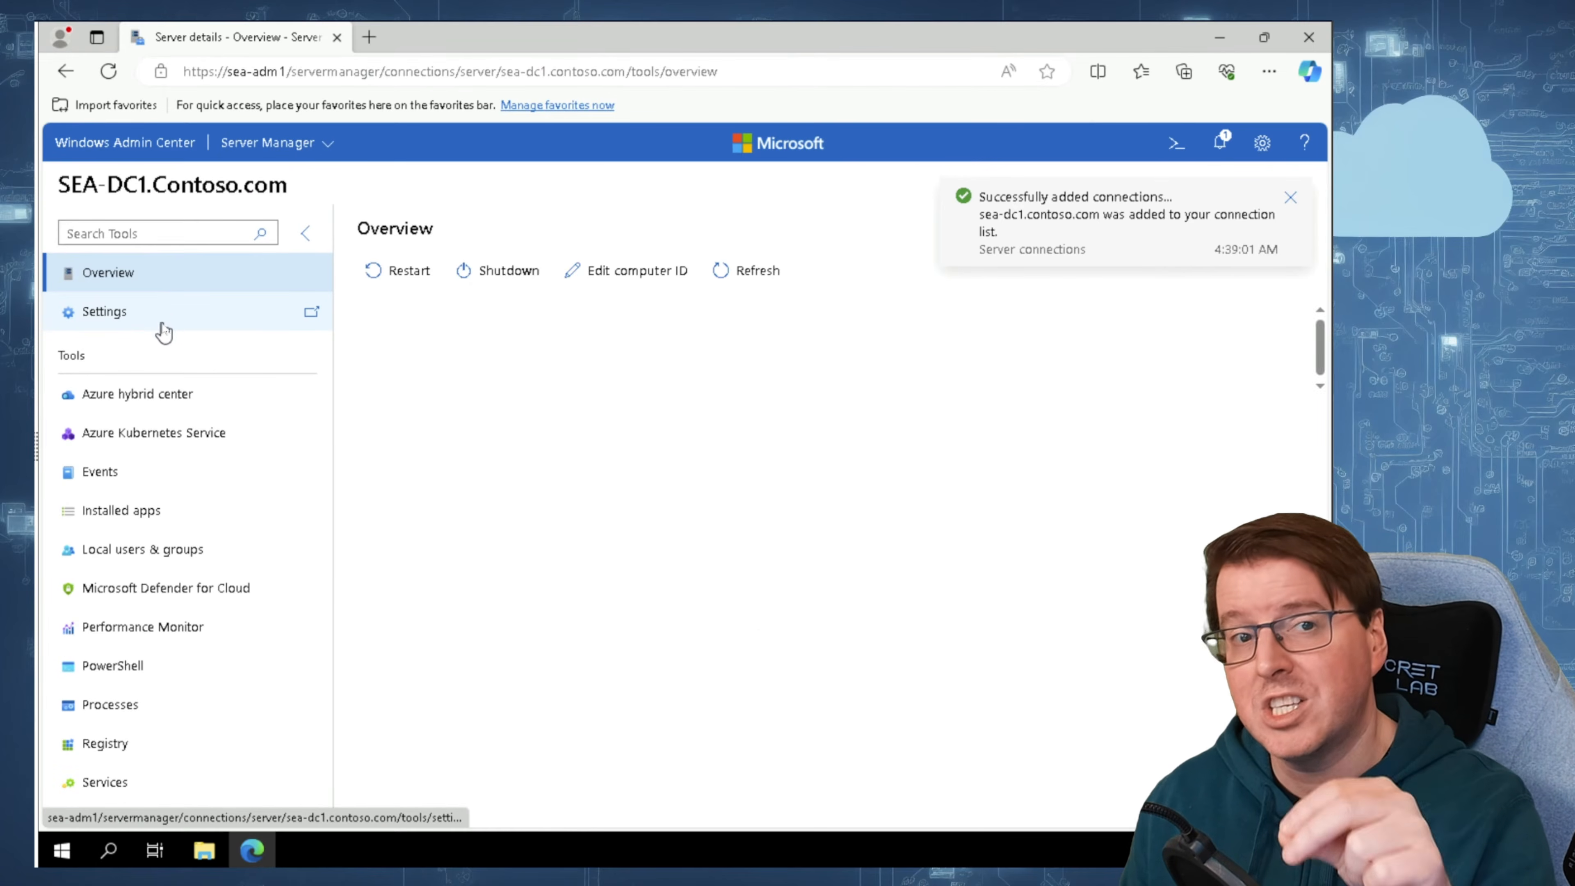
Step: Return to all connections and add the server SEA-SVR4
left_click(124, 144)
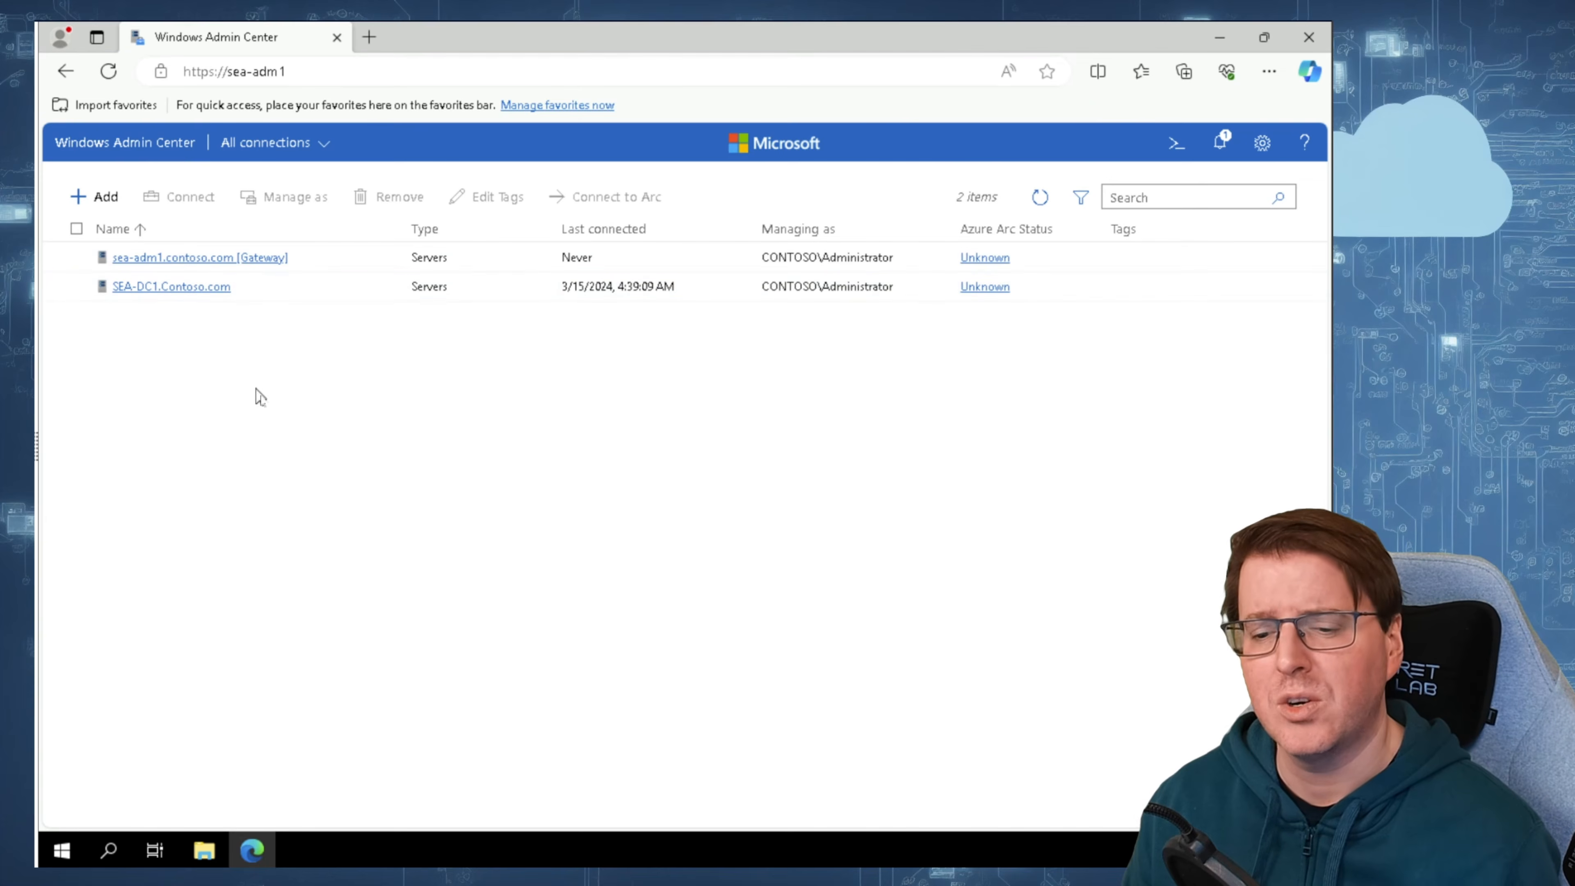
left_click(100, 197)
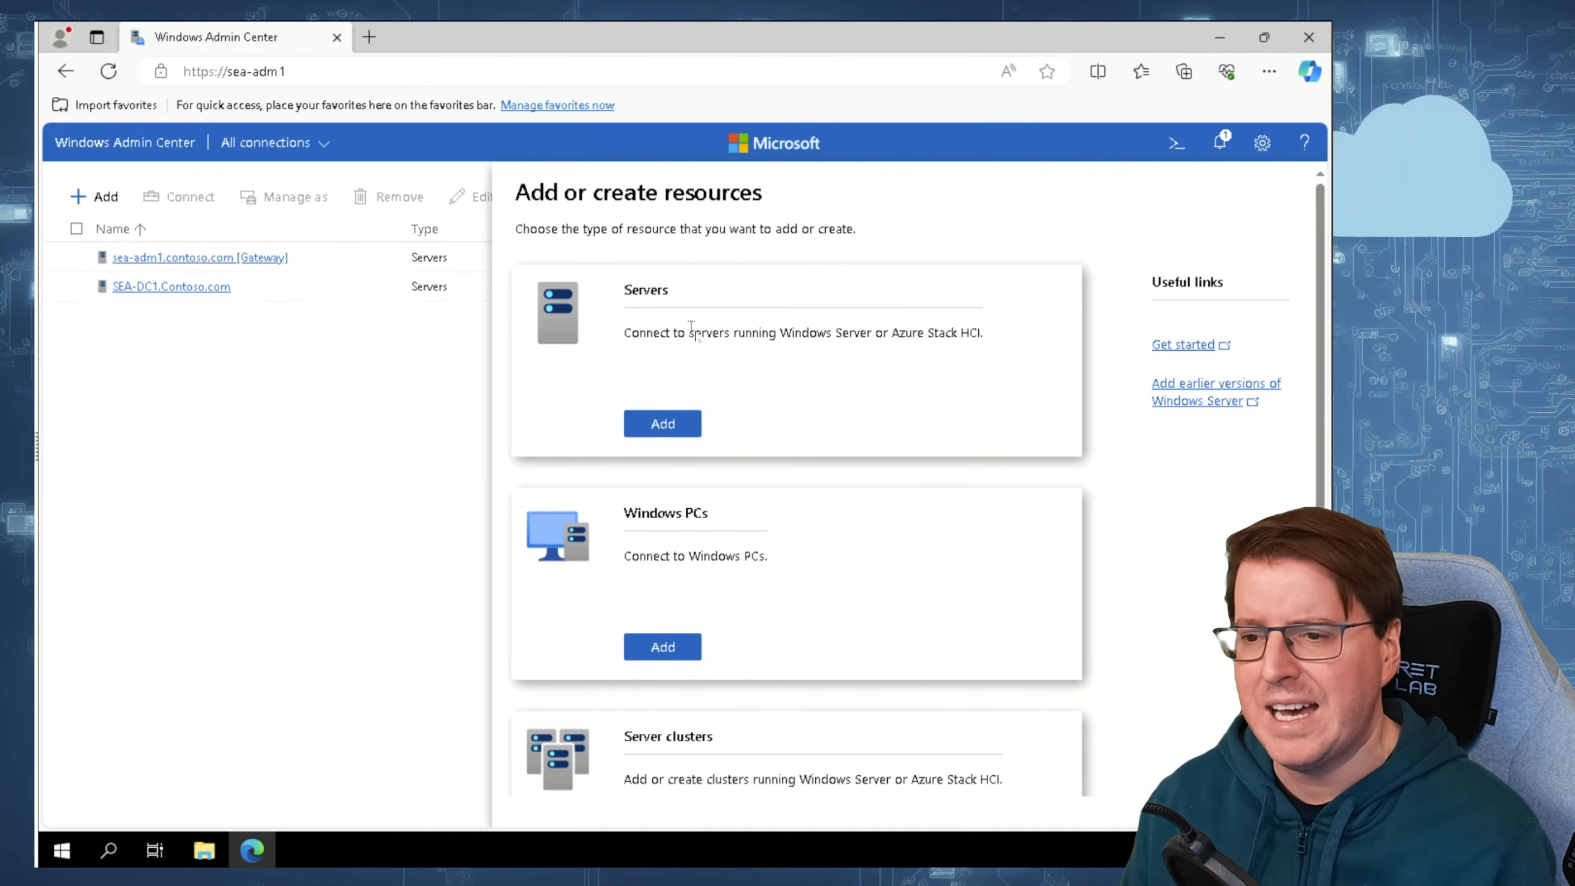
left_click(670, 424)
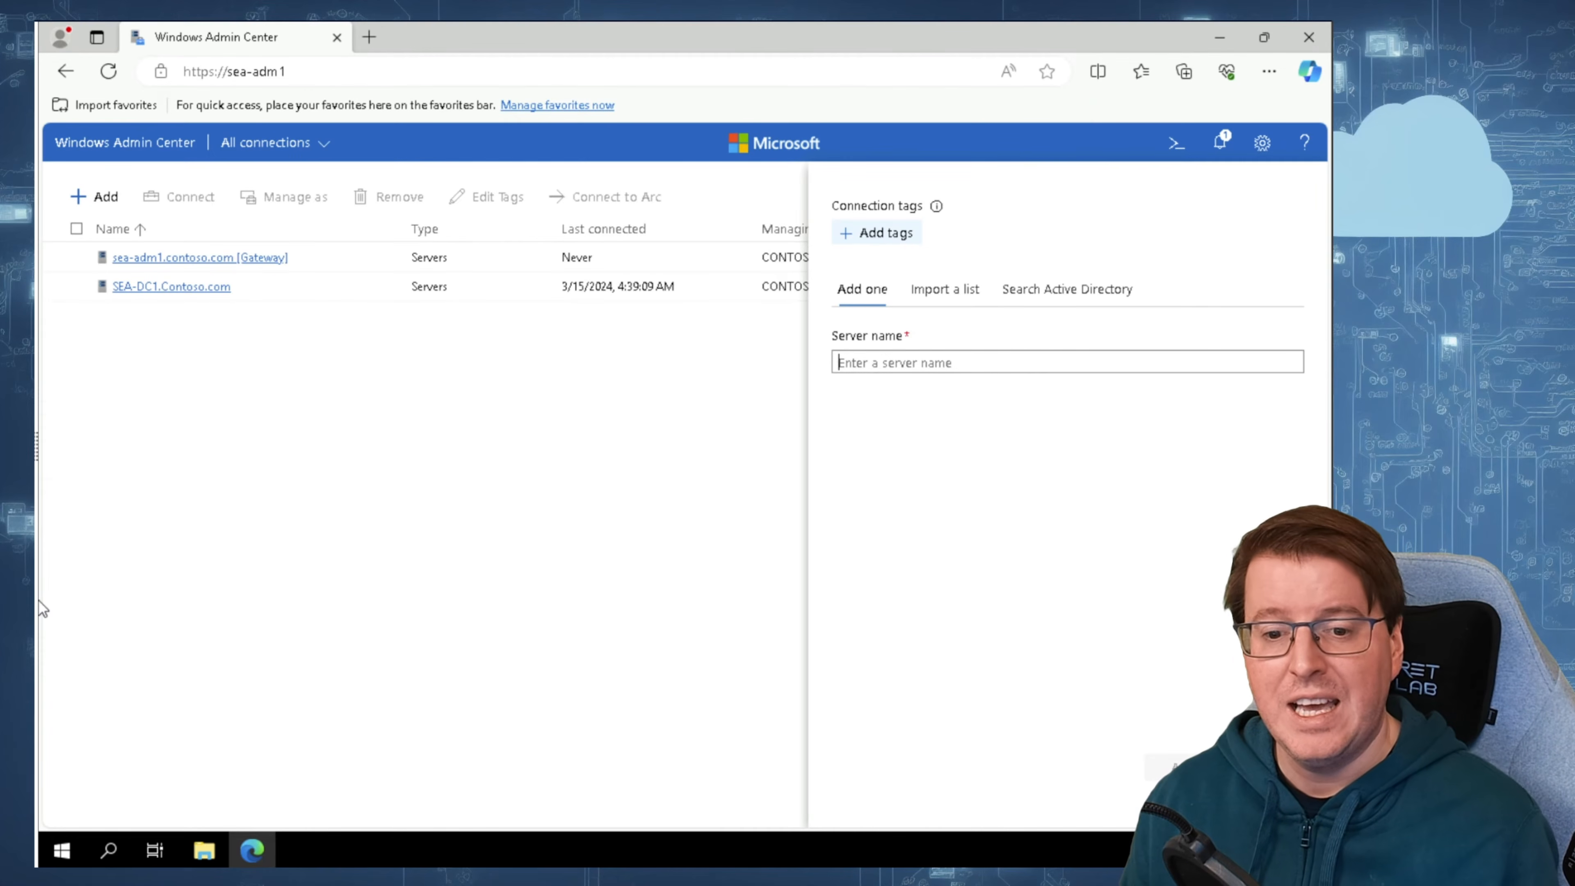
type("SEA-SVR4")
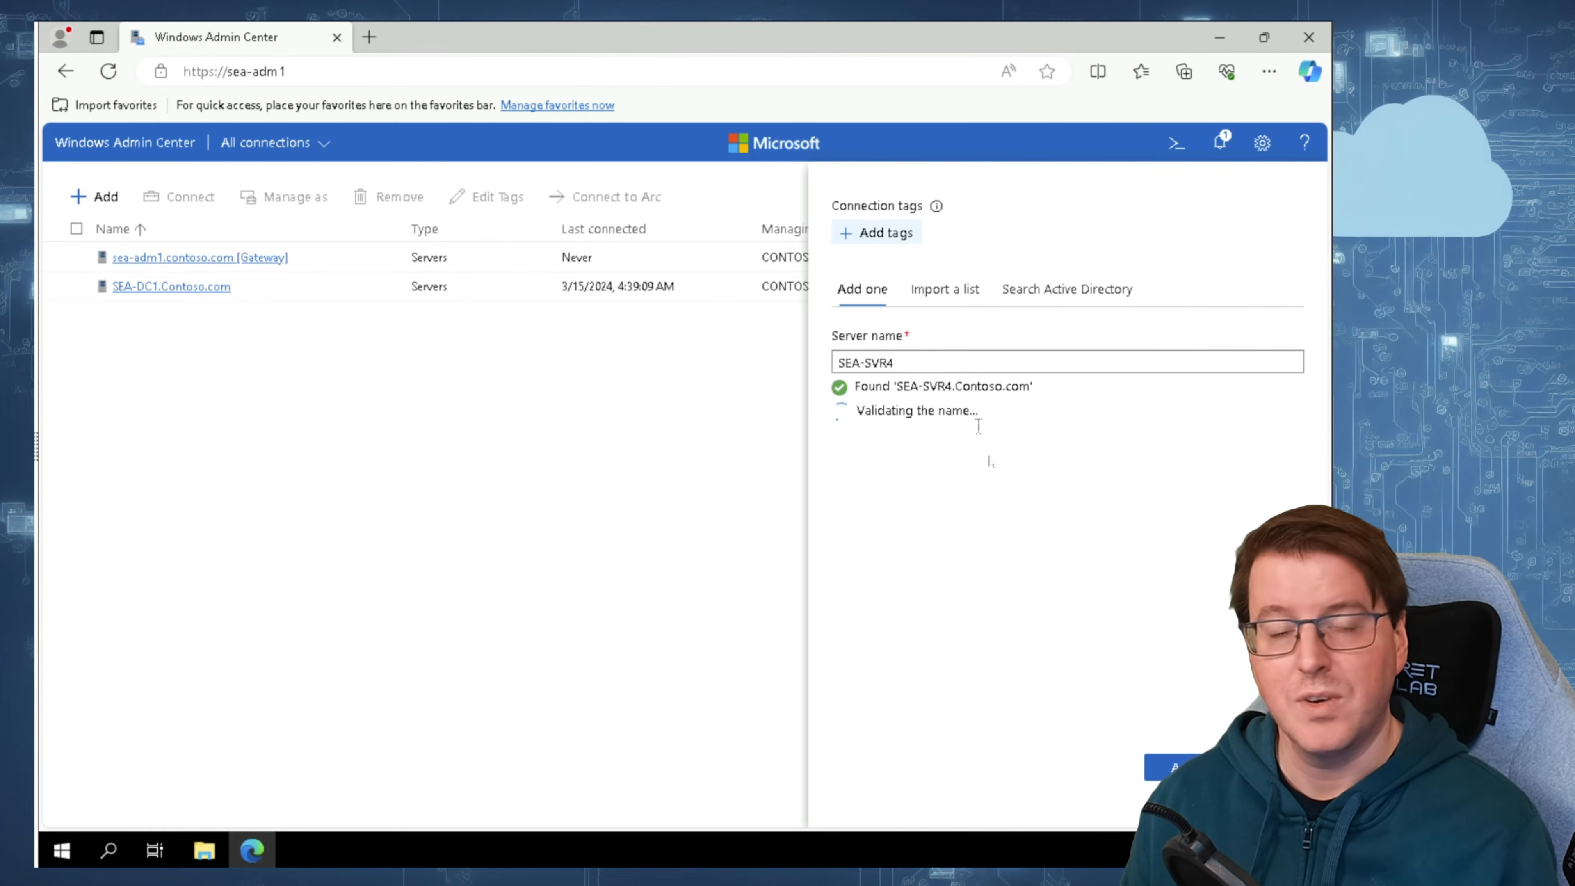
left_click(1166, 758)
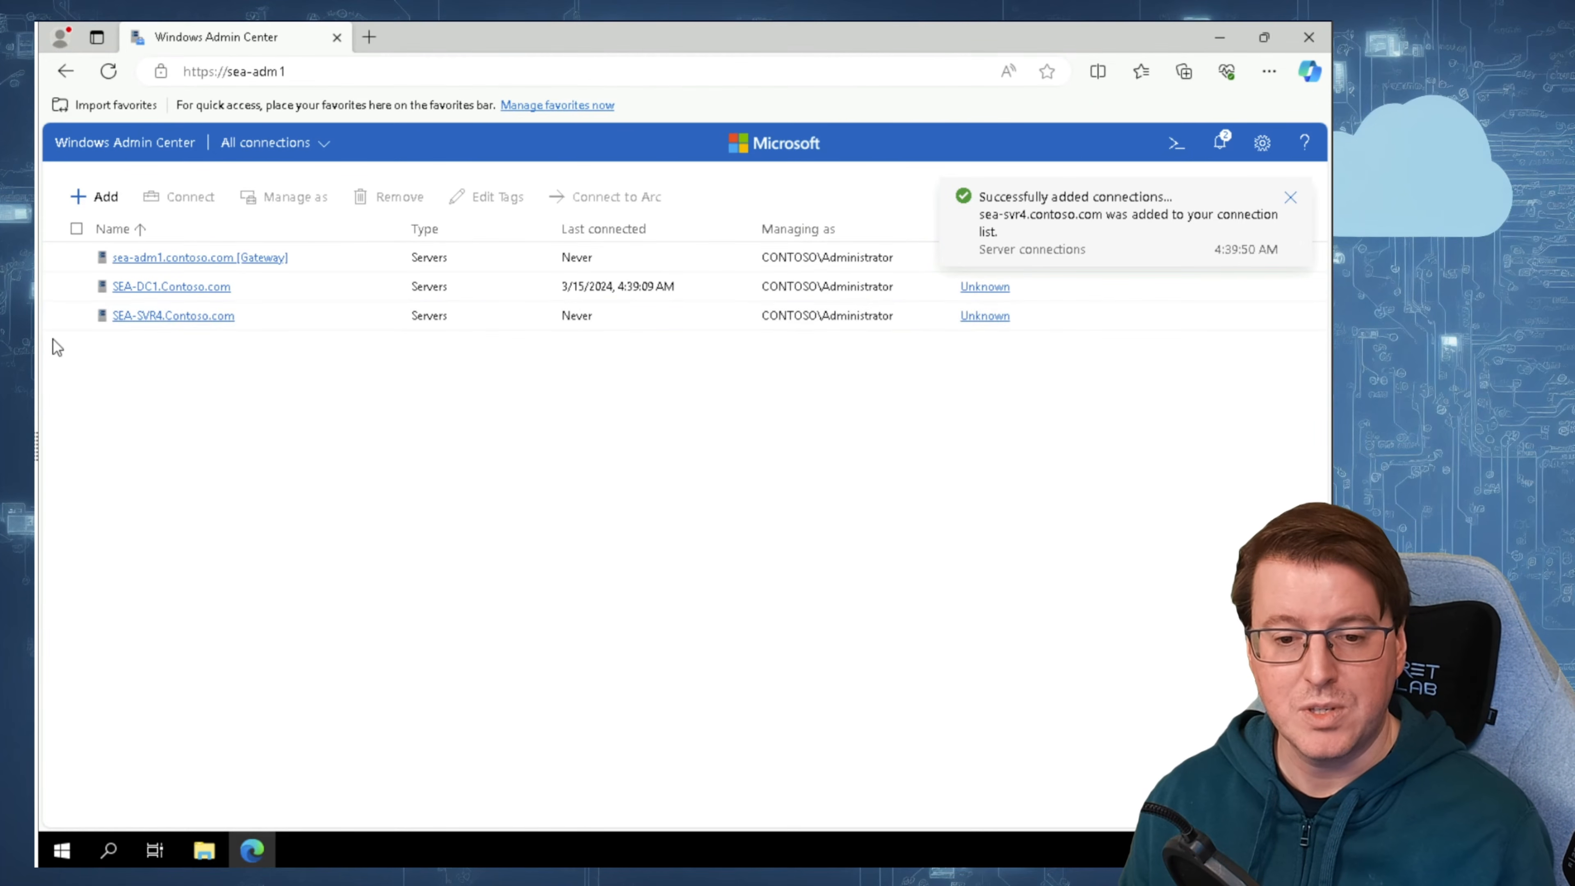
Step: Connect to SEA-SVR4.Contoso.com and examine its hardware, operating system and up time details in the overview
left_click(181, 316)
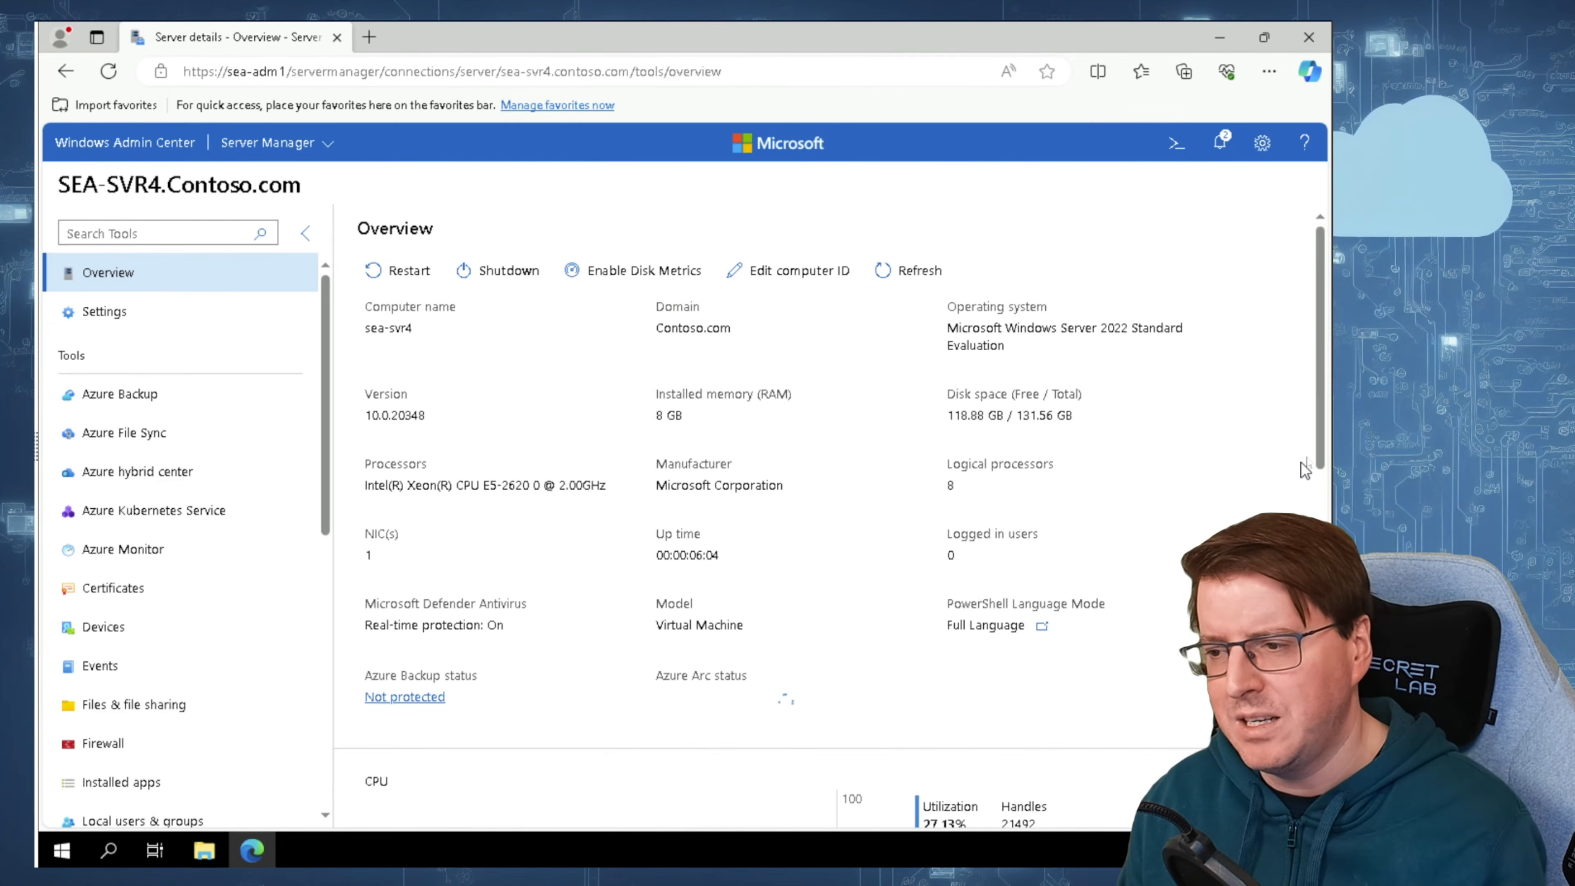
scroll(1318, 442, "down", 1)
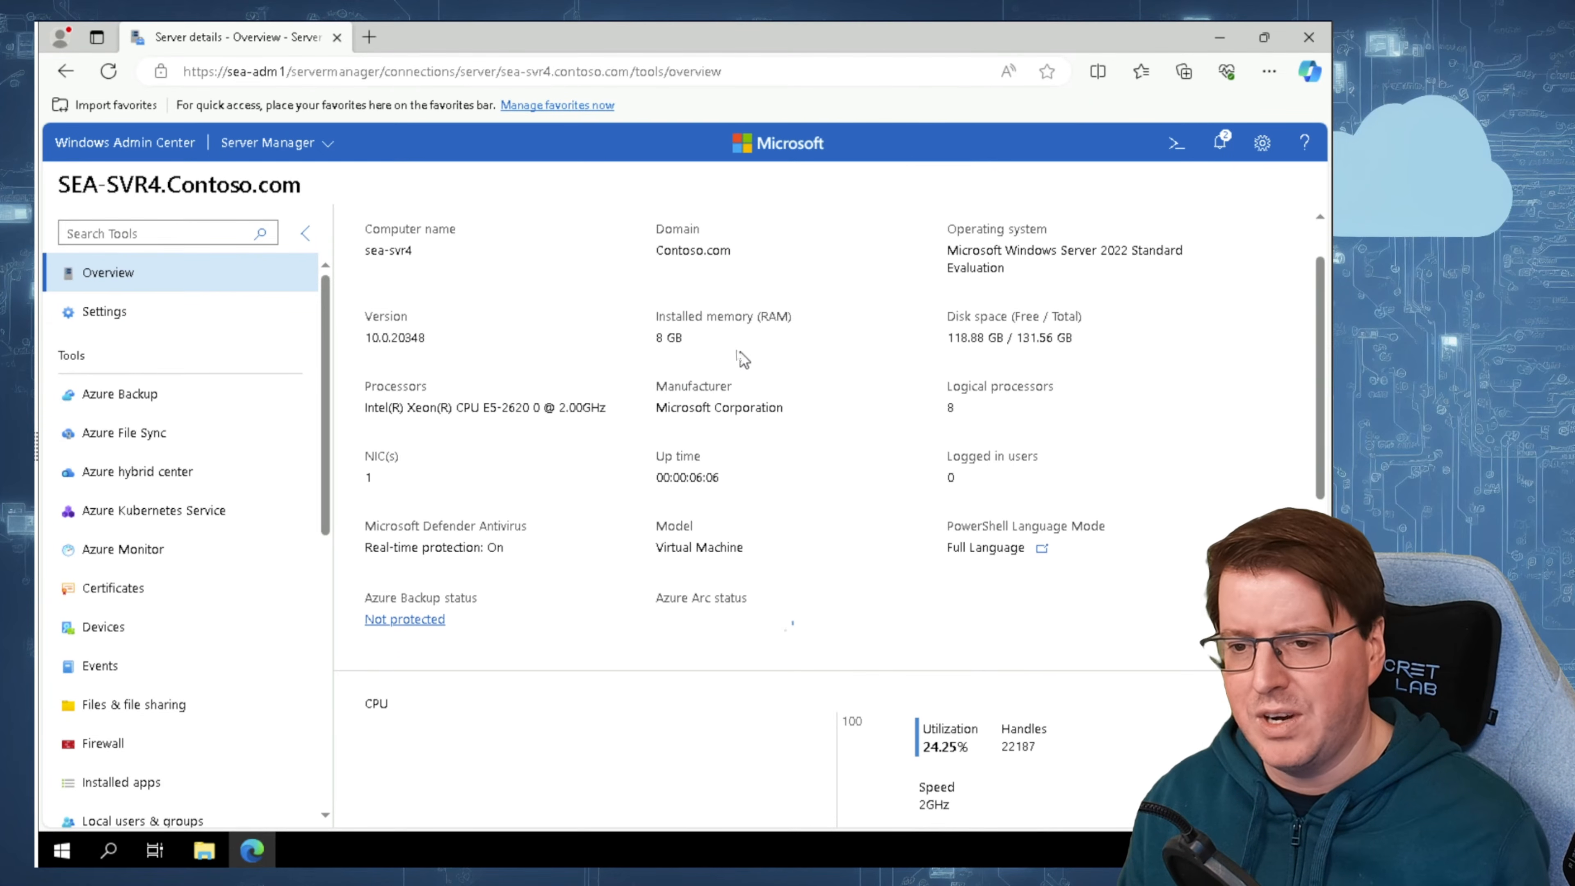
left_click_drag(484, 408, 561, 407)
left_click_drag(656, 478, 802, 496)
left_click(780, 521)
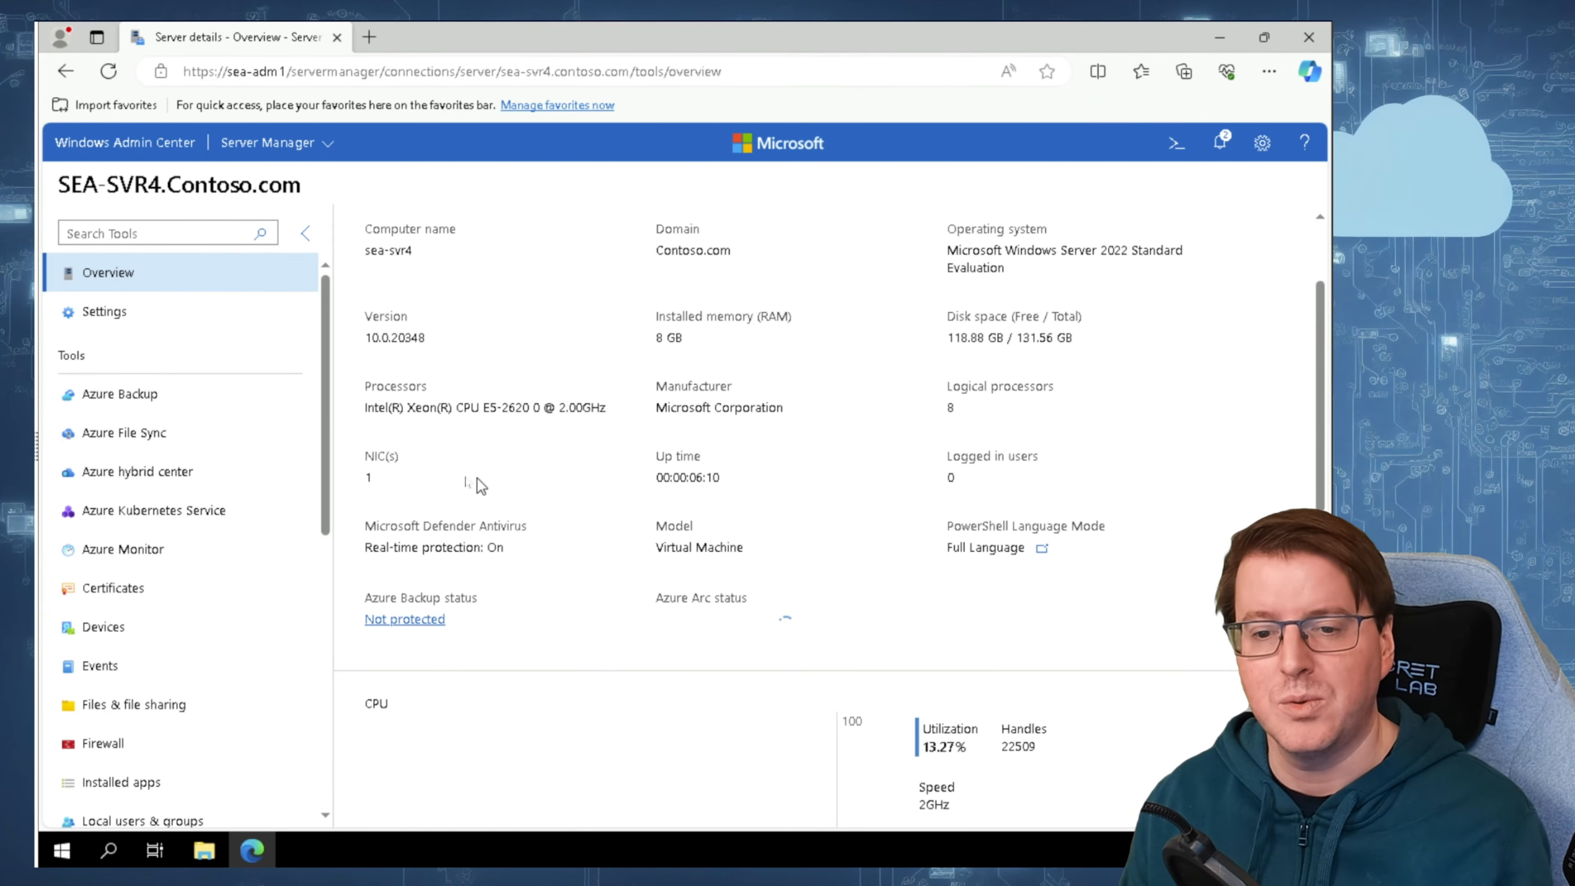
Step: View the Events tool and the Packet monitoring tool for SEA-SVR4
scroll(174, 546, "down", 1)
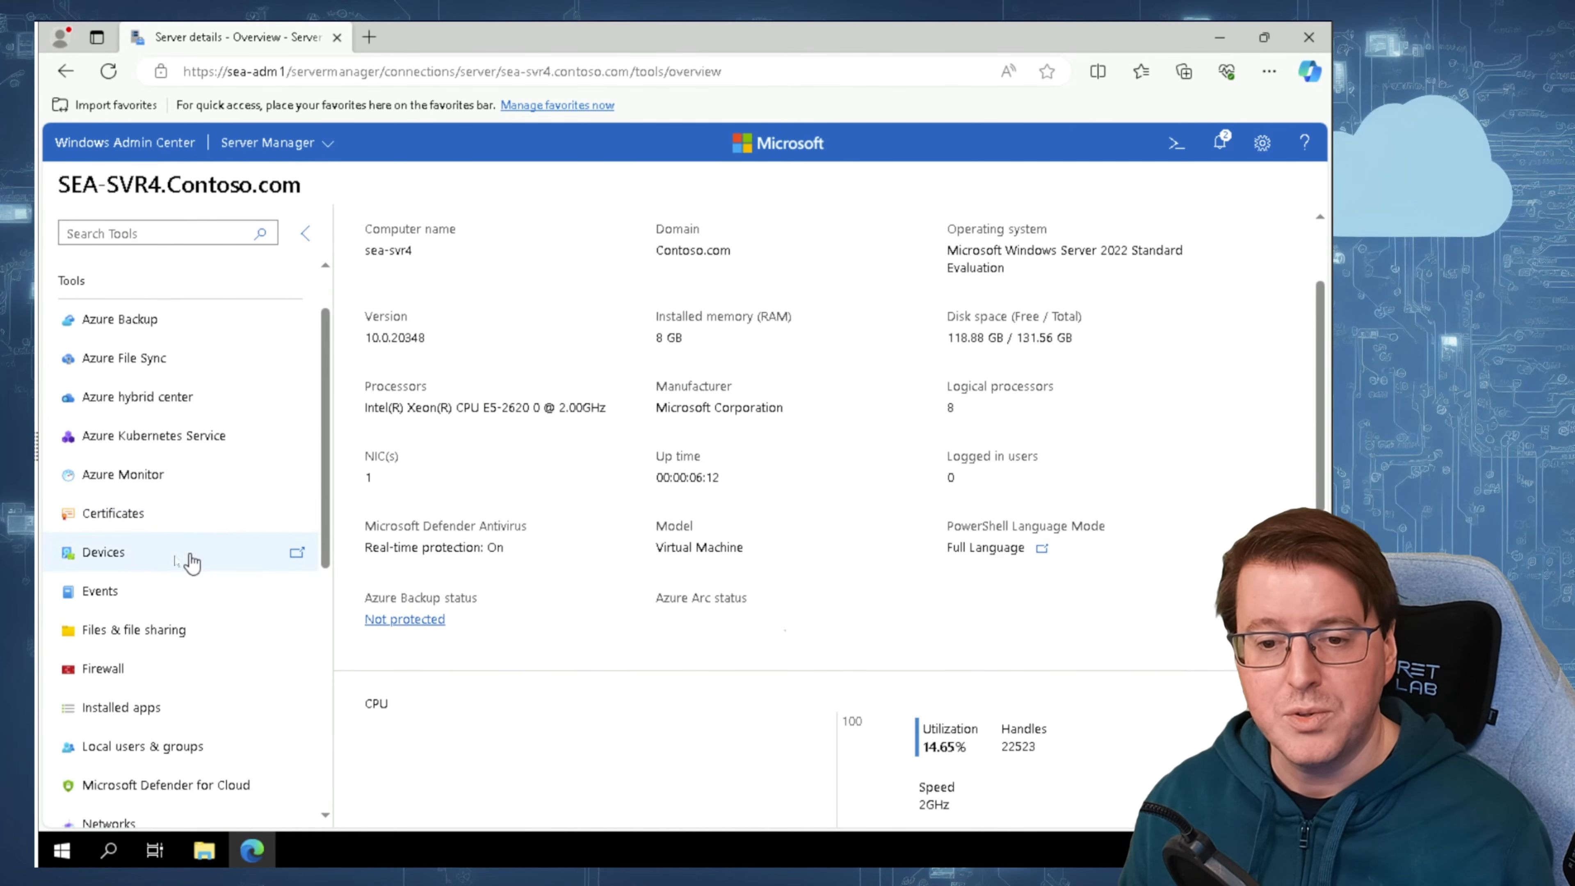
left_click(133, 593)
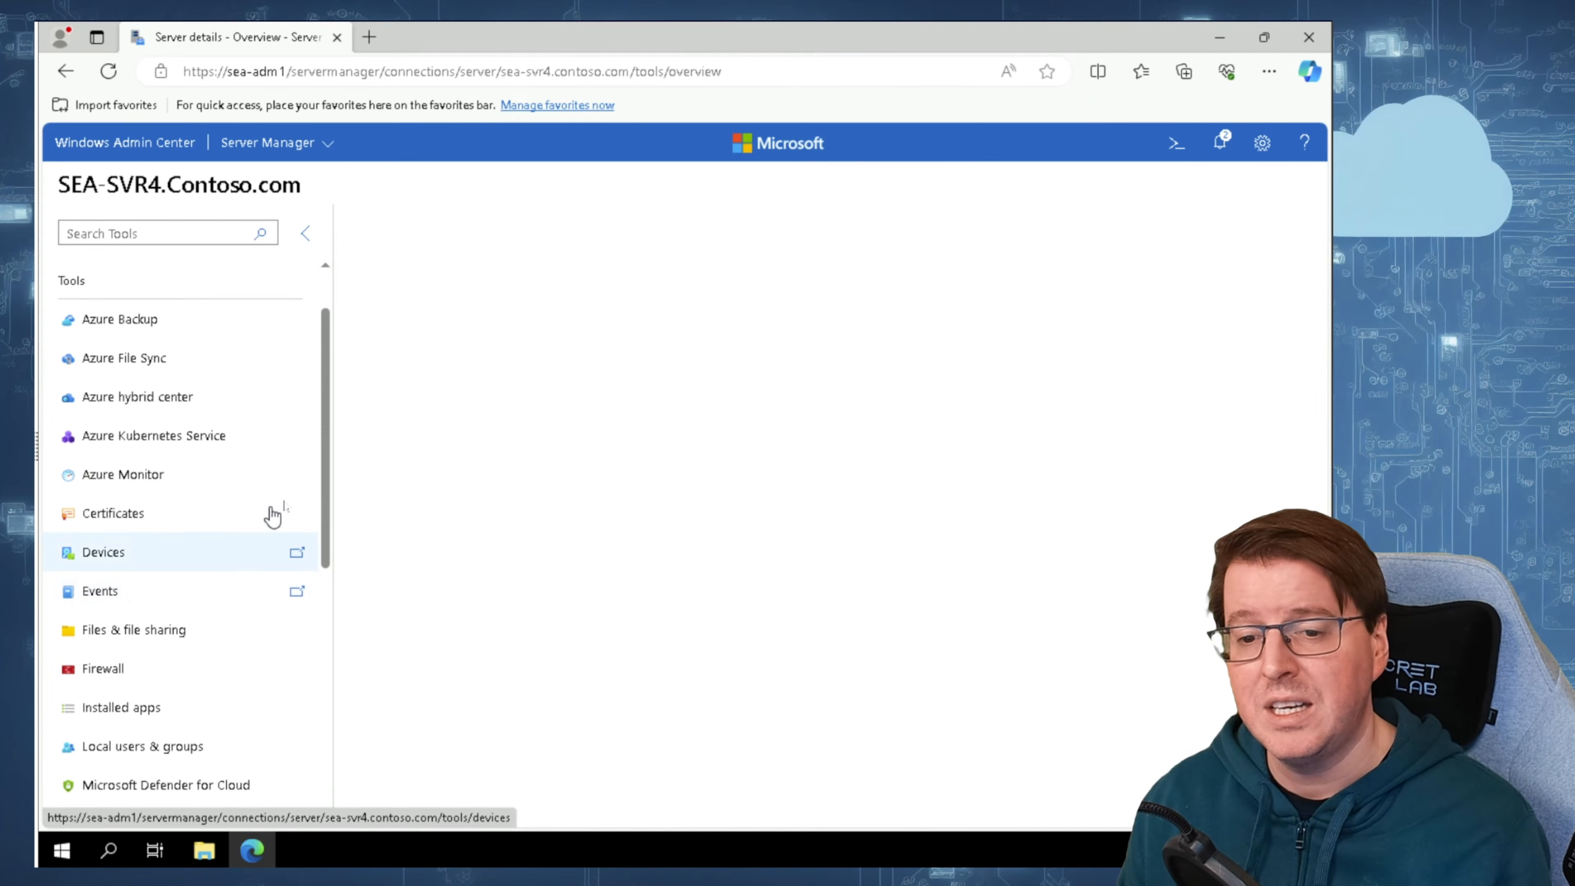
scroll(321, 525, "down", 1)
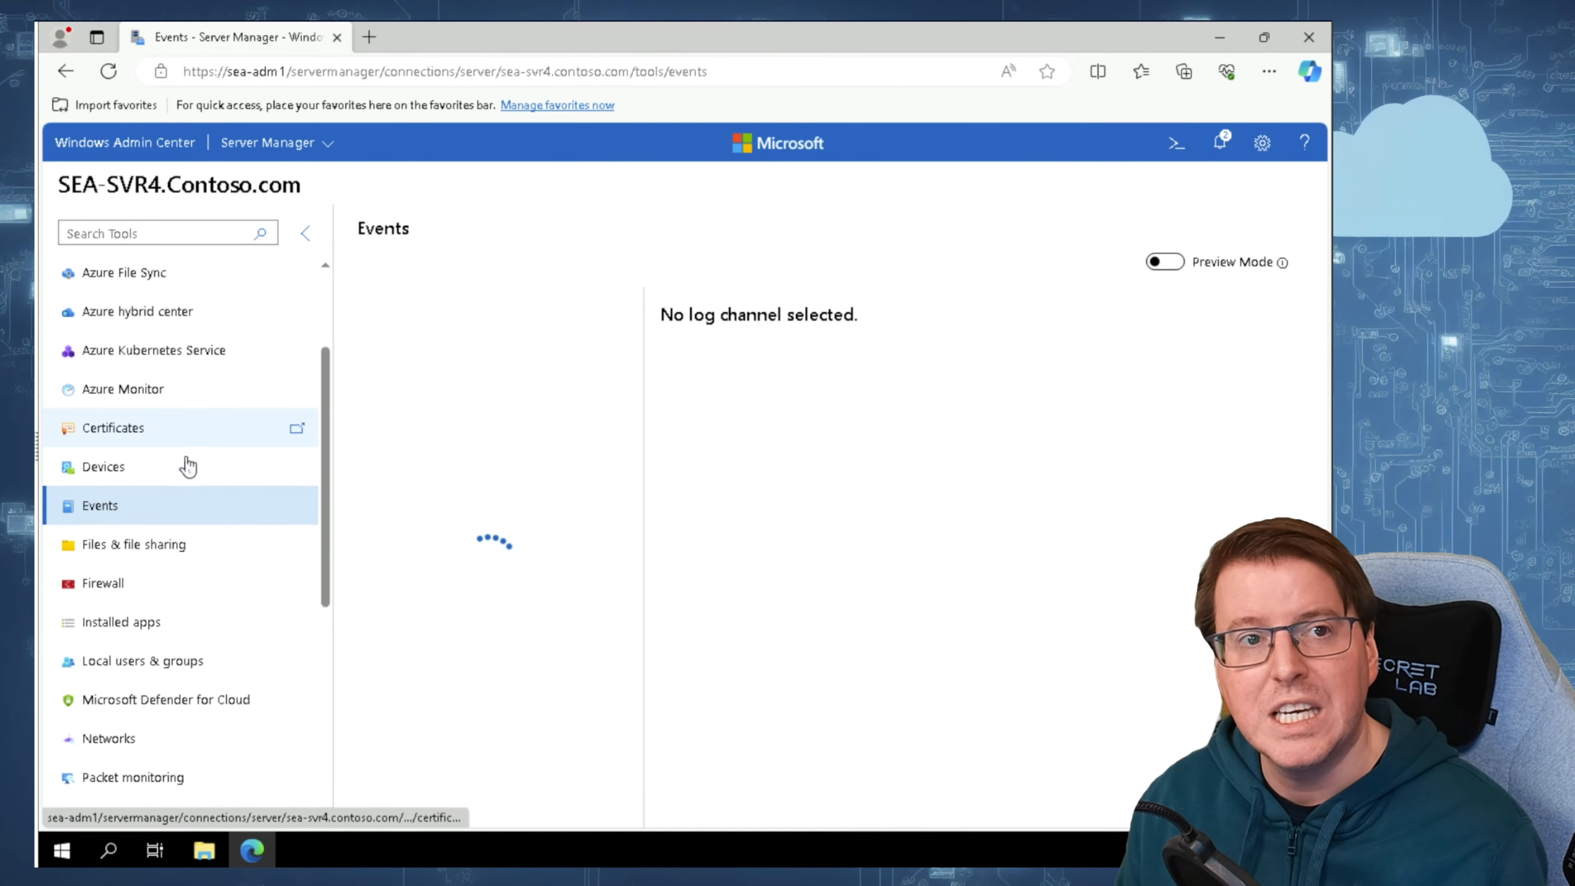
scroll(174, 623, "down", 5)
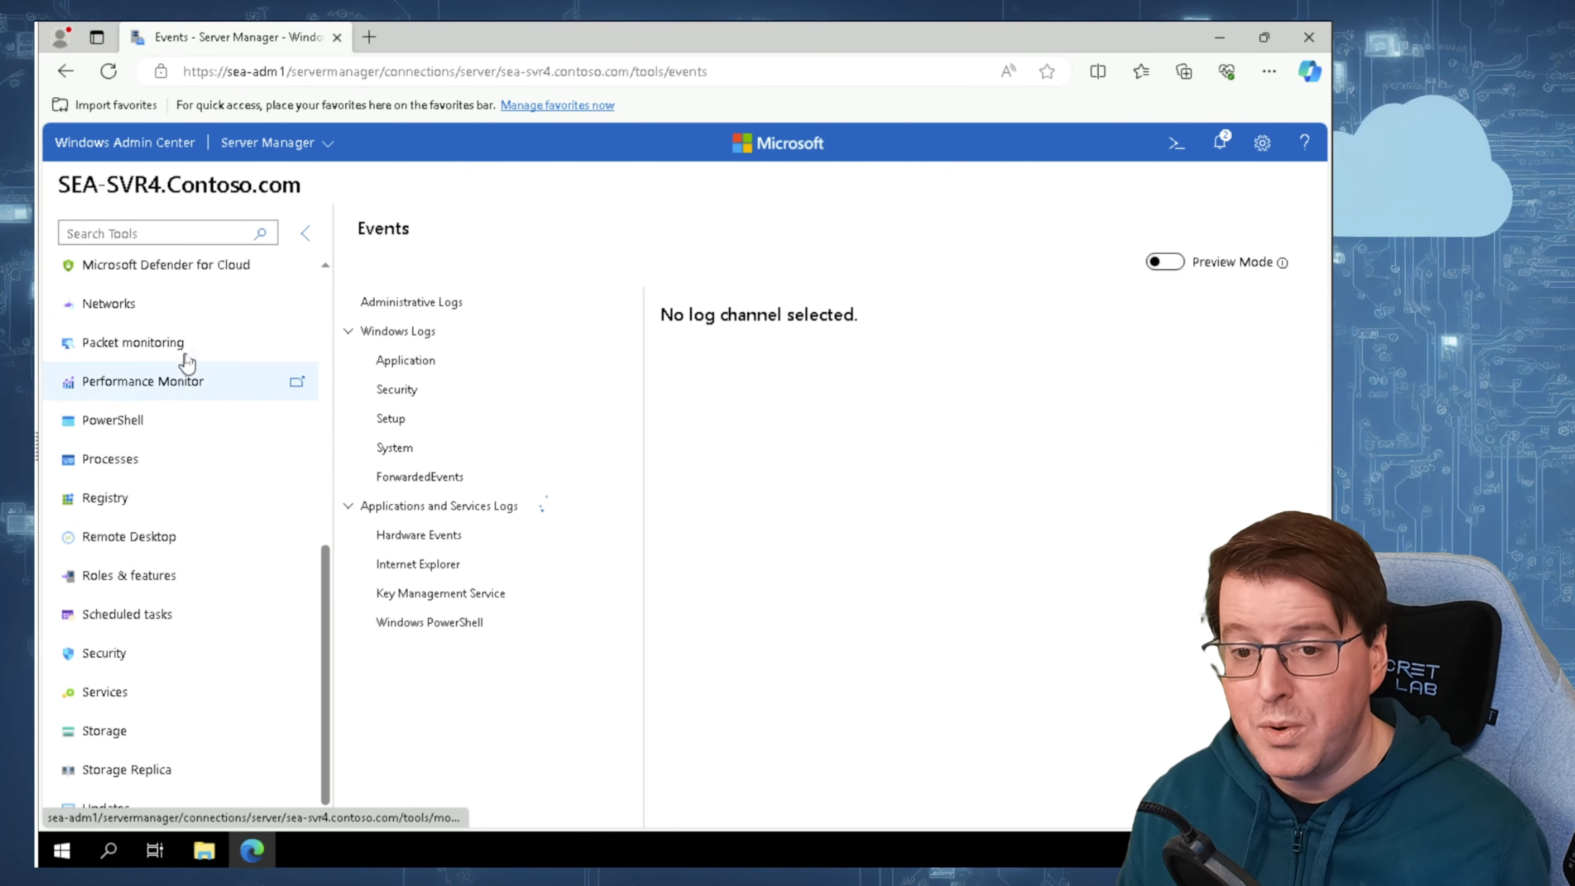
left_click(188, 356)
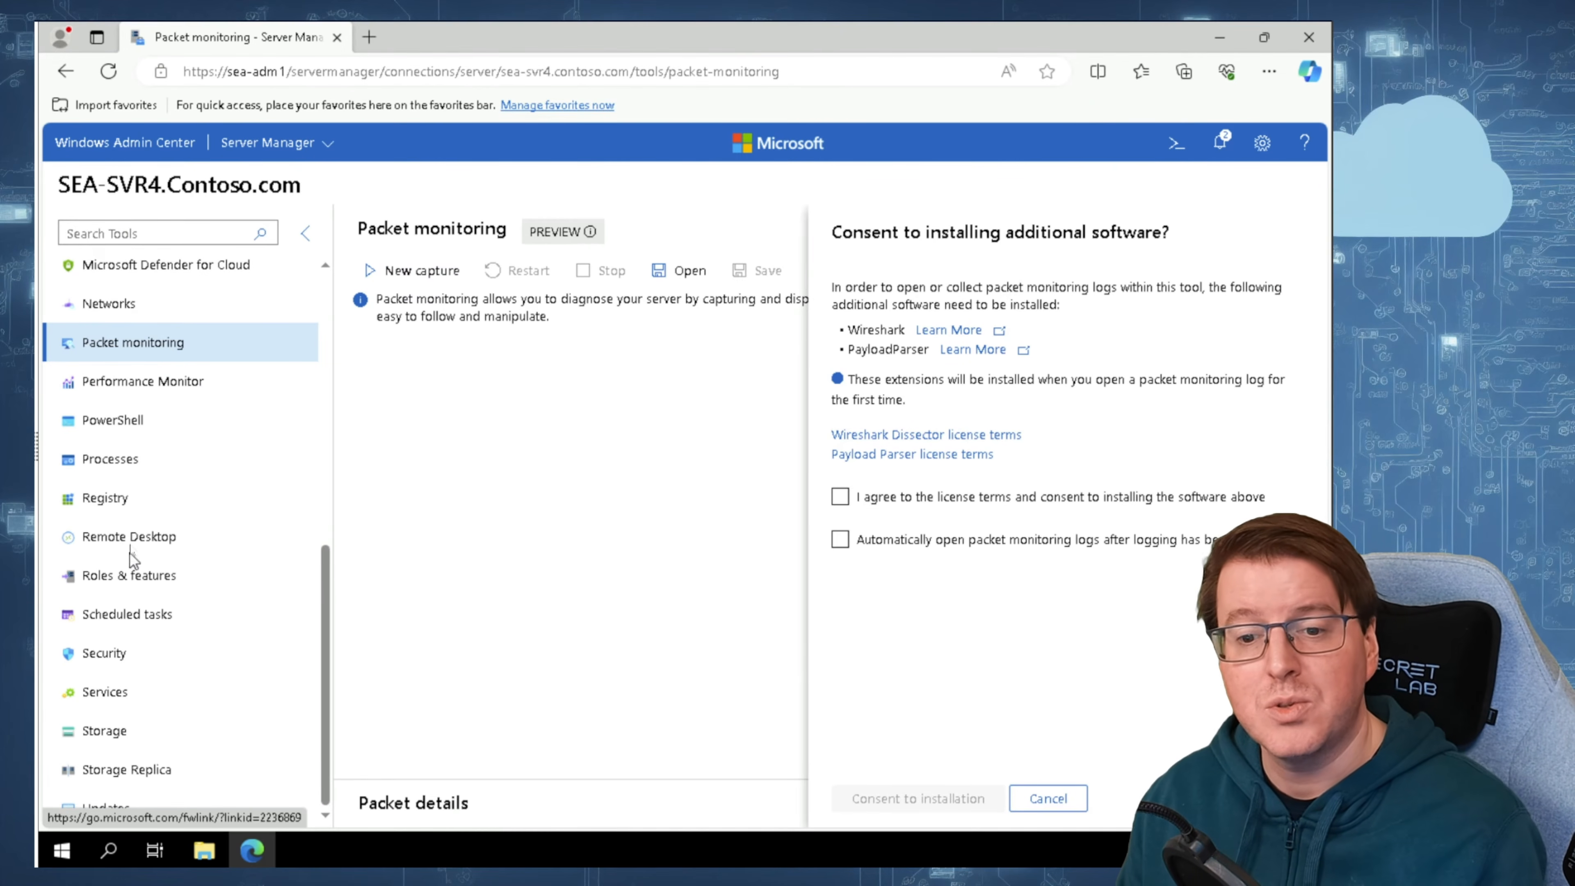
Step: Decline the additional software installation for packet monitoring and view the Roles and features tool for SEA-SVR4
left_click(1048, 799)
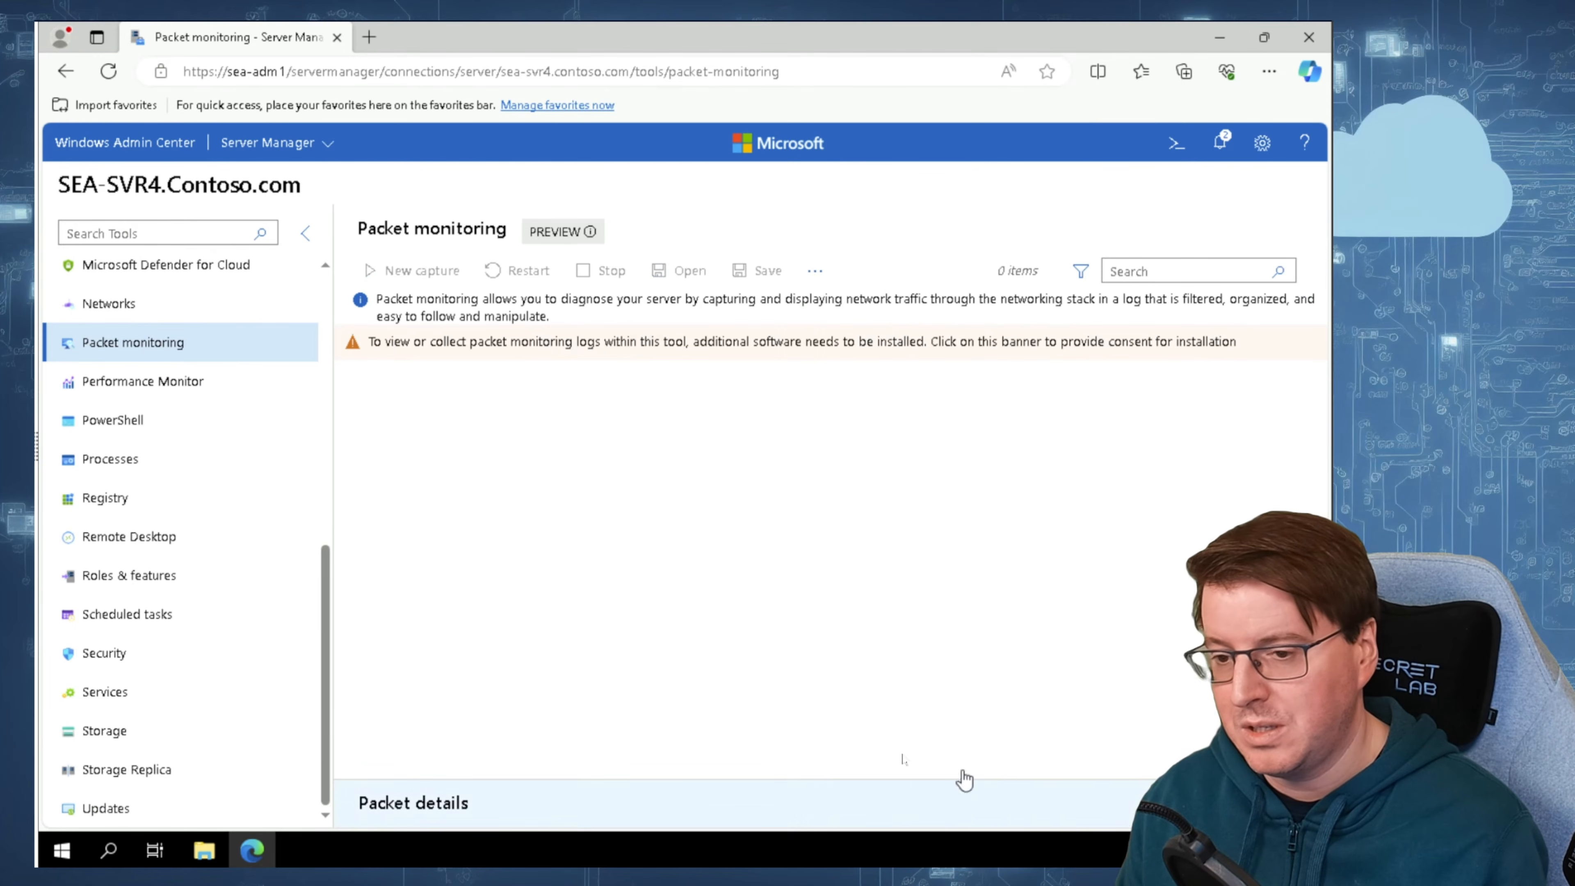
left_click(129, 565)
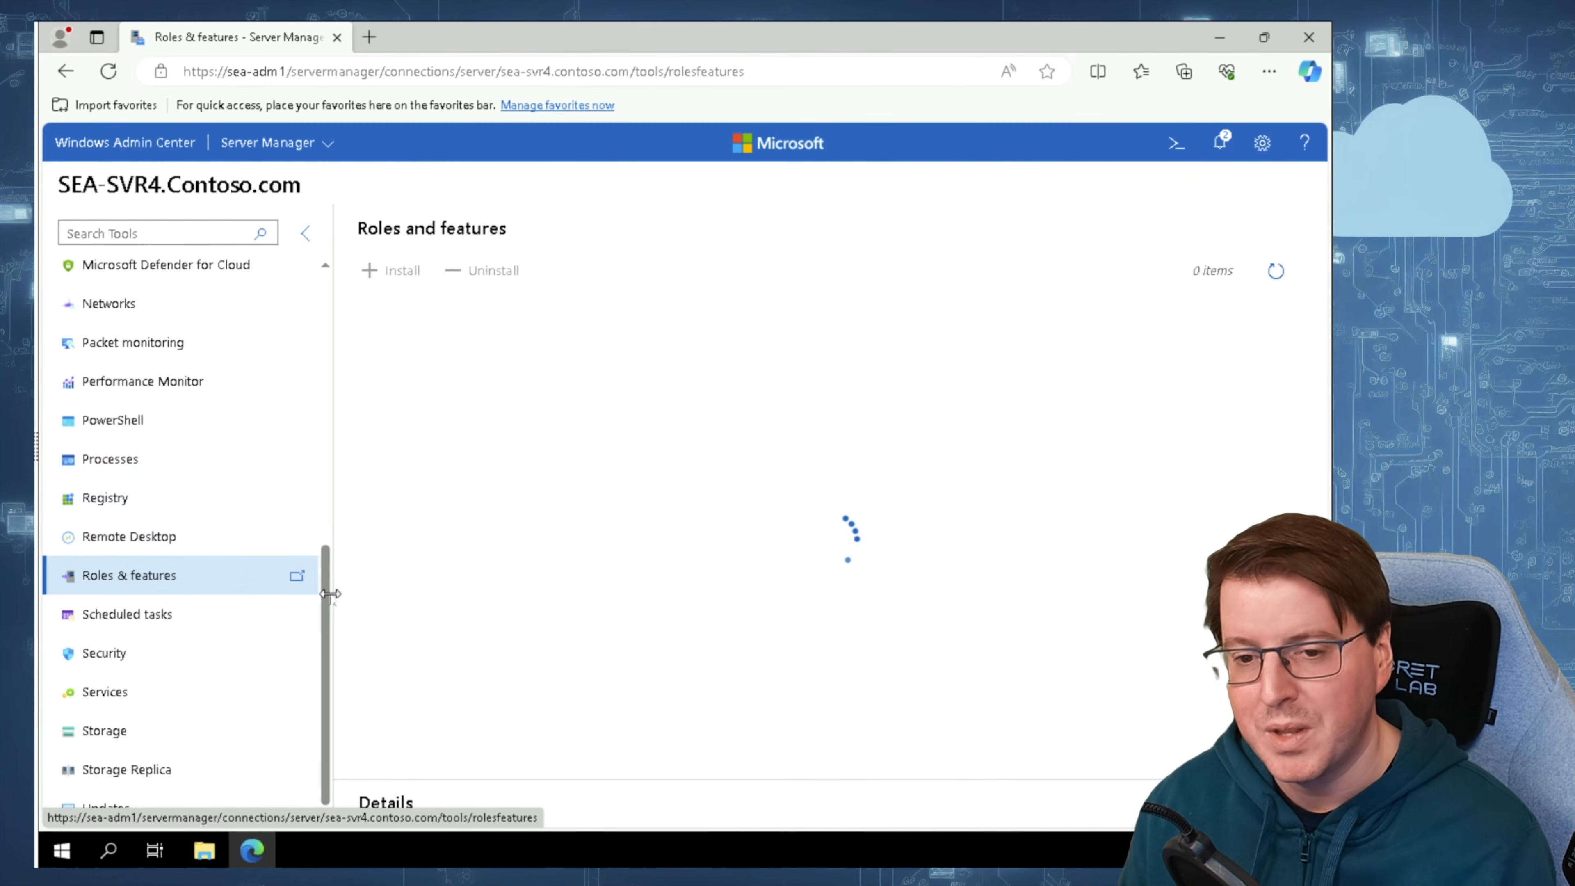
Step: Open a remote PowerShell session on SEA-SVR4, run whoami and get-process, and review their output
left_click(126, 423)
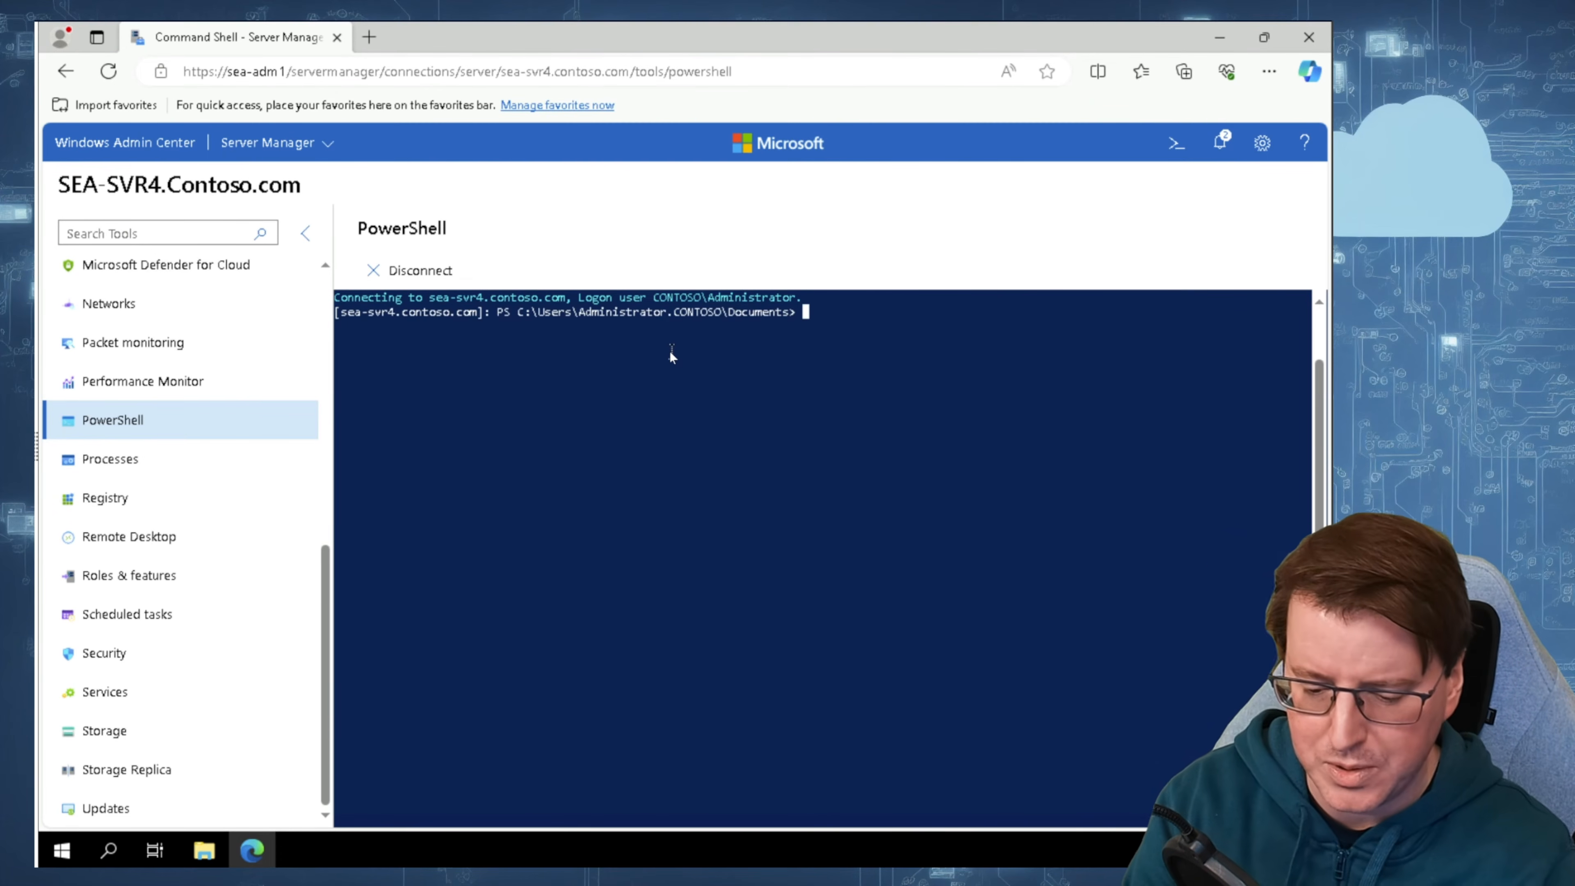
type("whoami")
key("Return")
left_click_drag(489, 329, 341, 336)
left_click(524, 328)
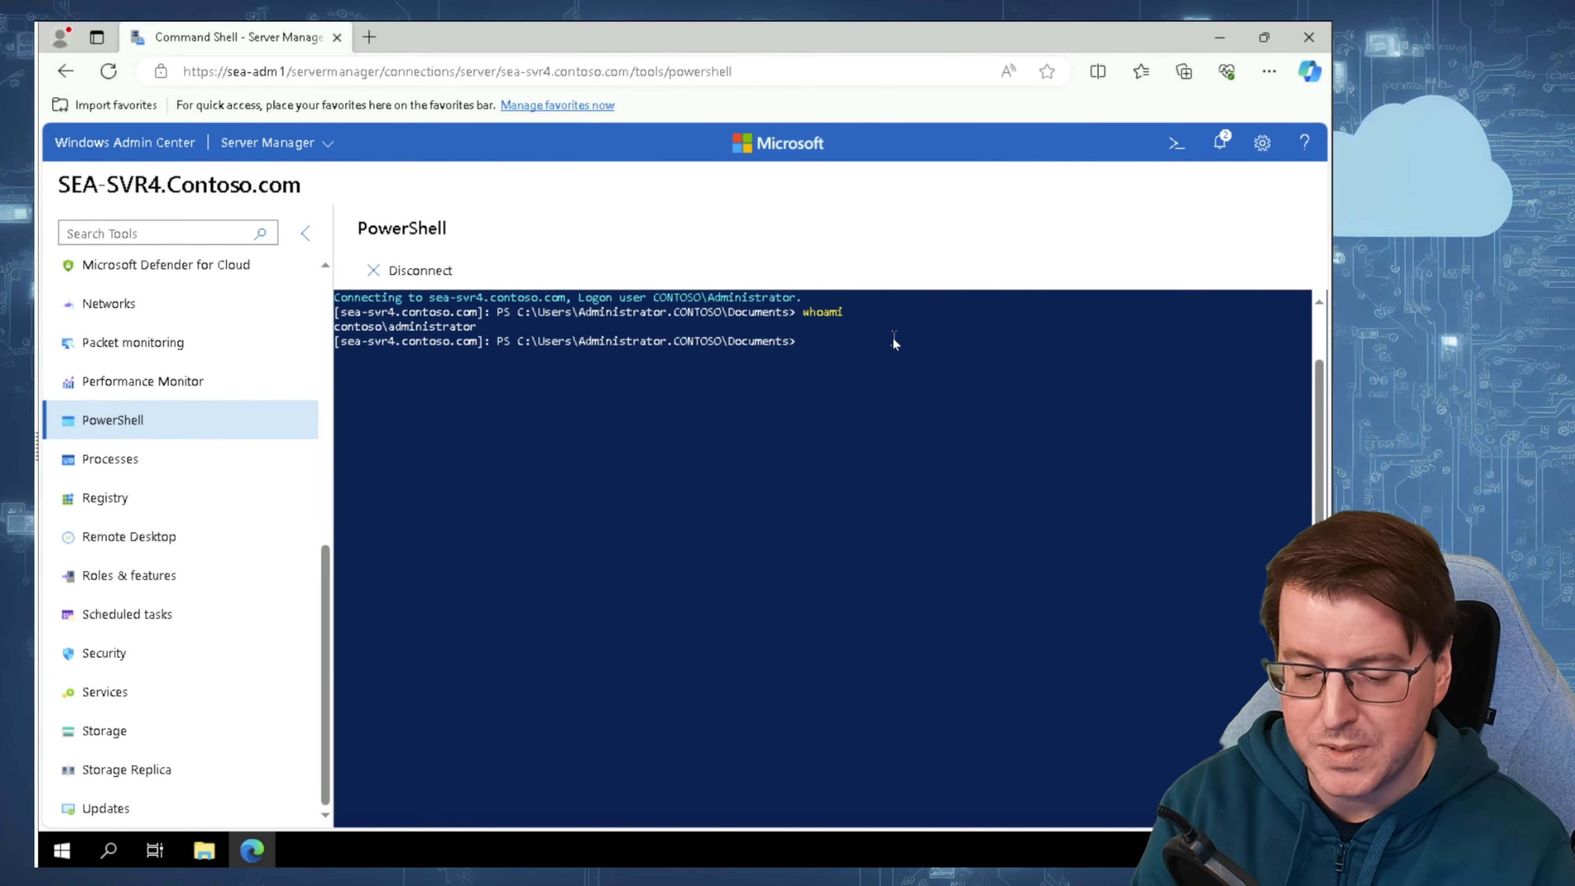
type("get-proce")
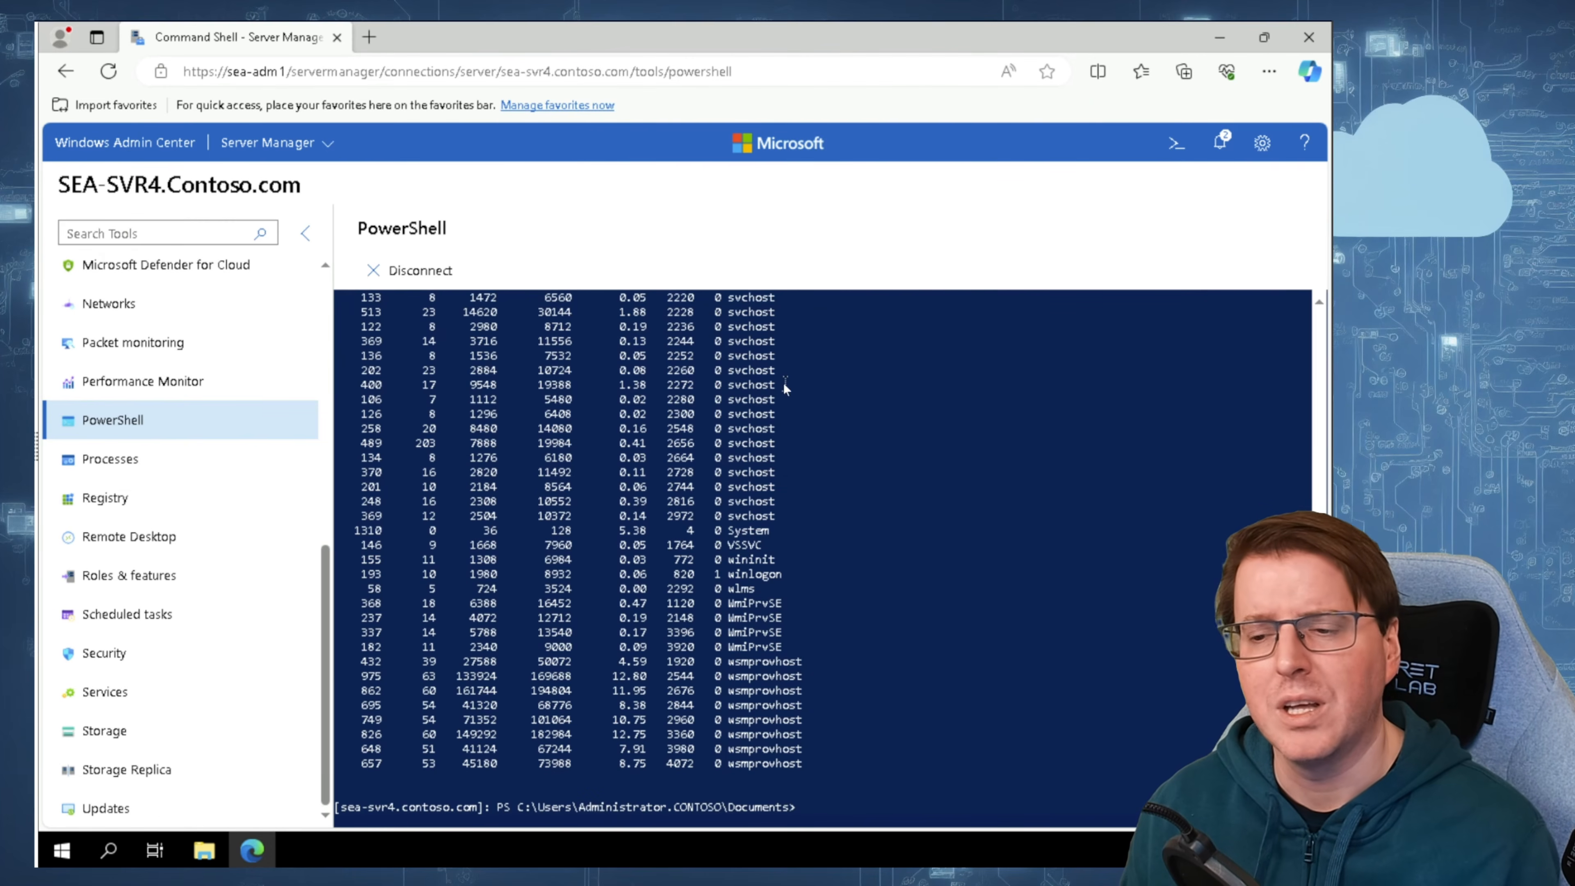
scroll(744, 546, "up", 10)
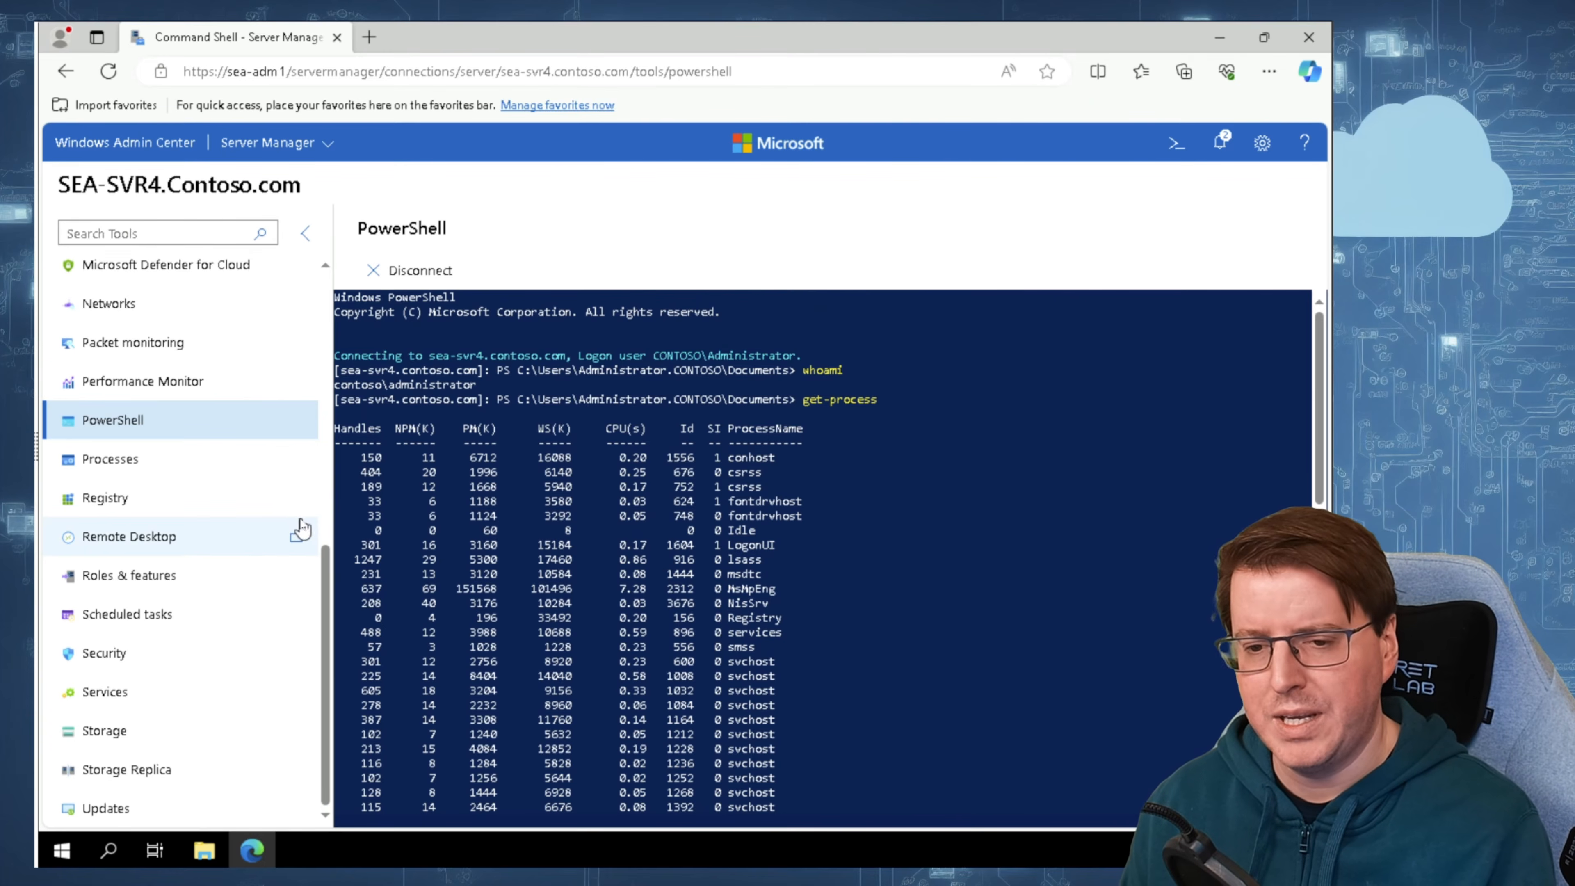
Step: Try to connect to SEA-SVR4 through Remote Desktop with the account password, accepting the server's certificate and acknowledging the browser's password saving notice
left_click(229, 538)
left_click(487, 567)
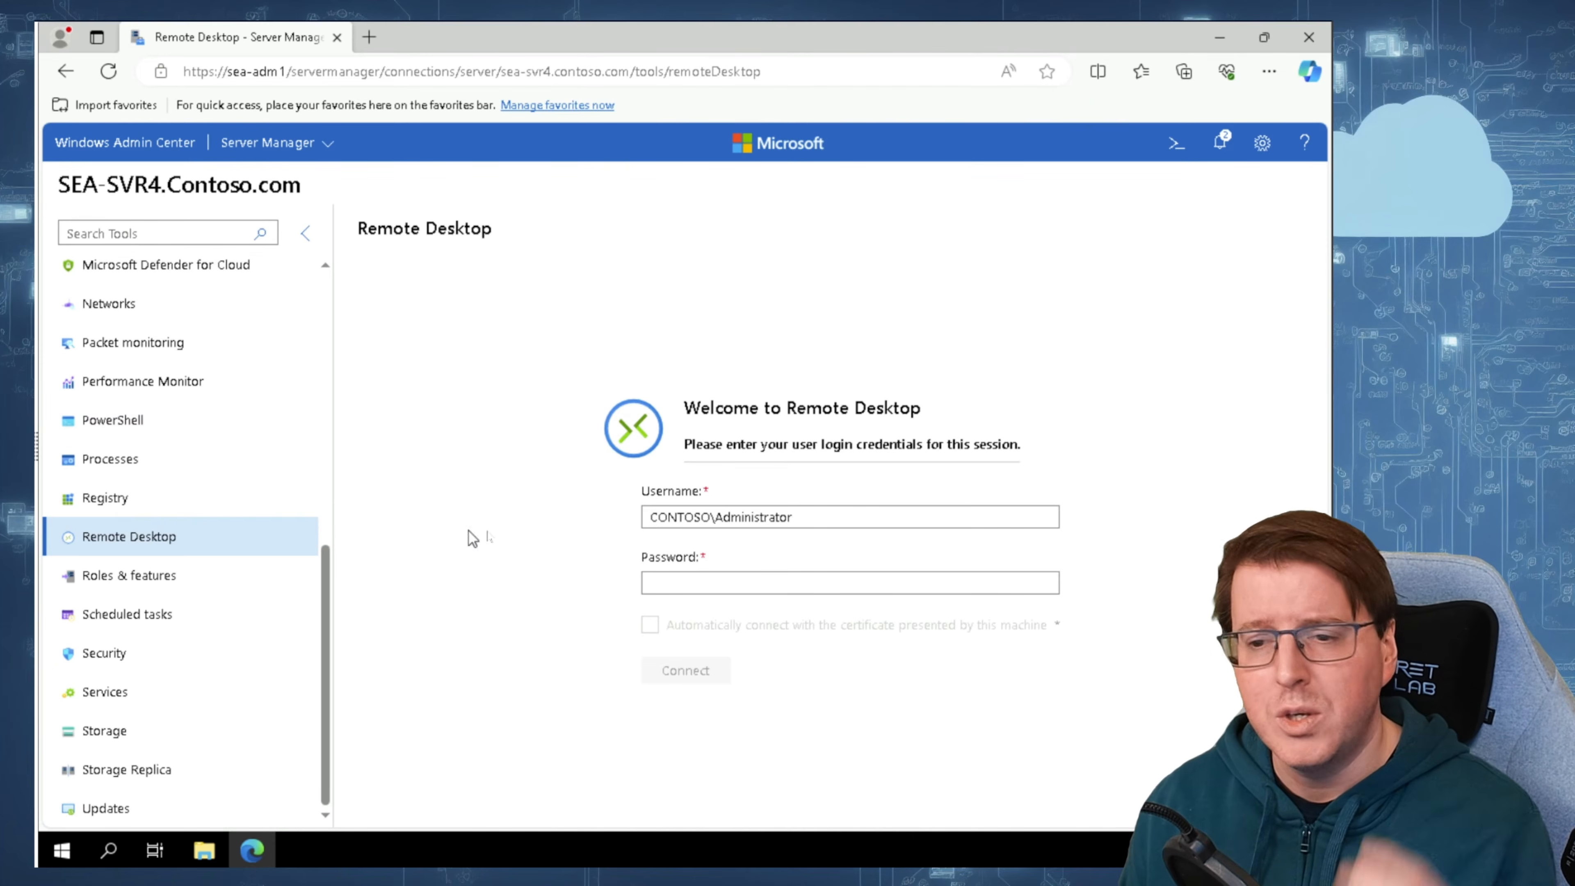
left_click(728, 584)
type("••••••••")
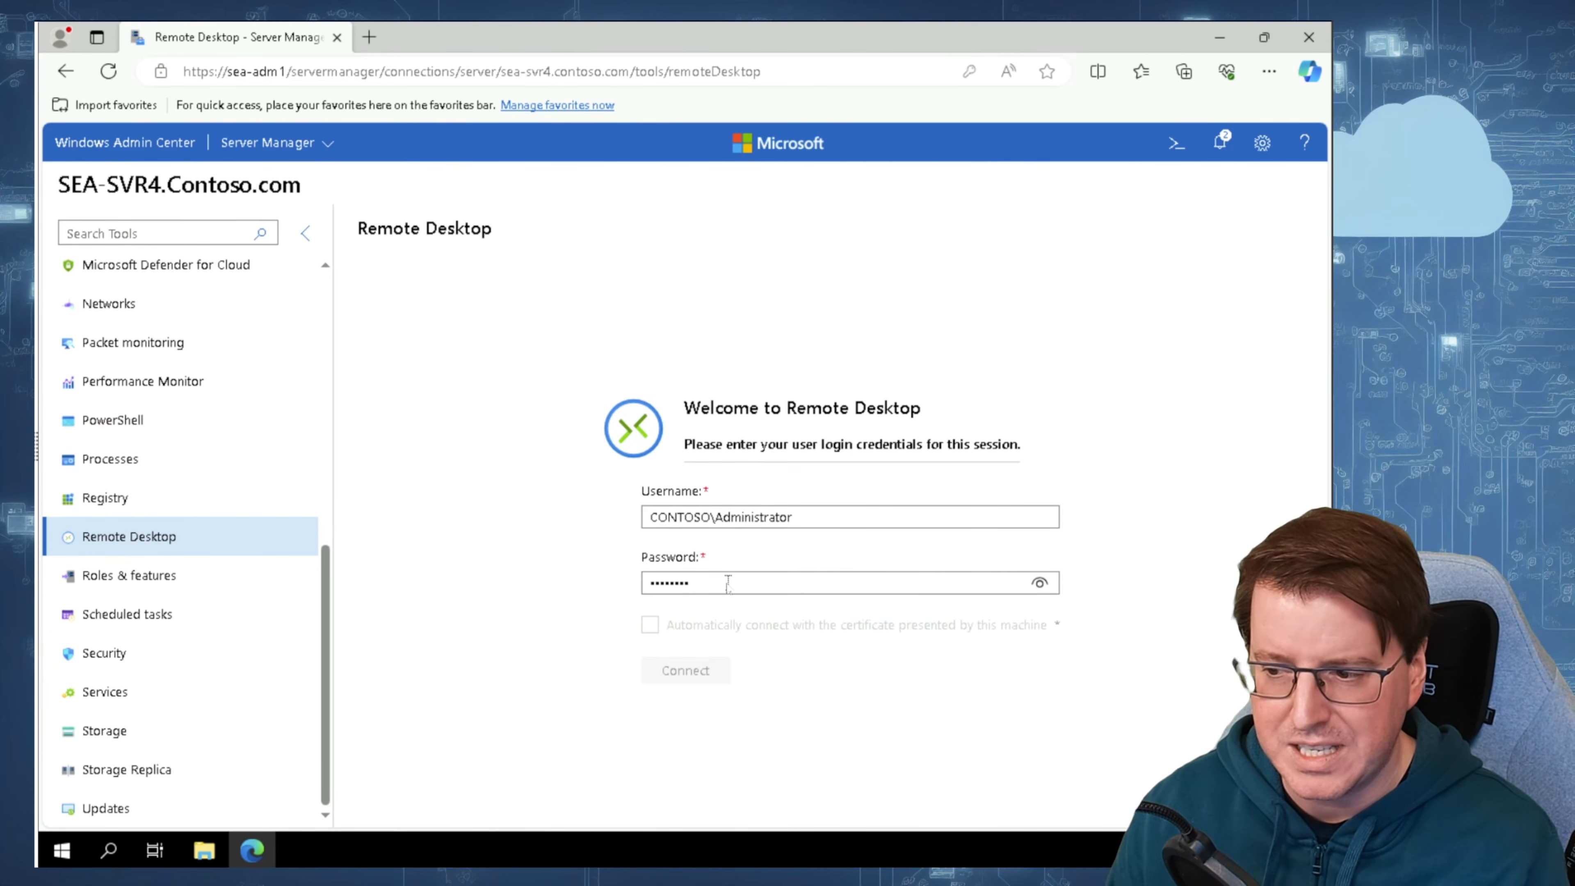
left_click(650, 625)
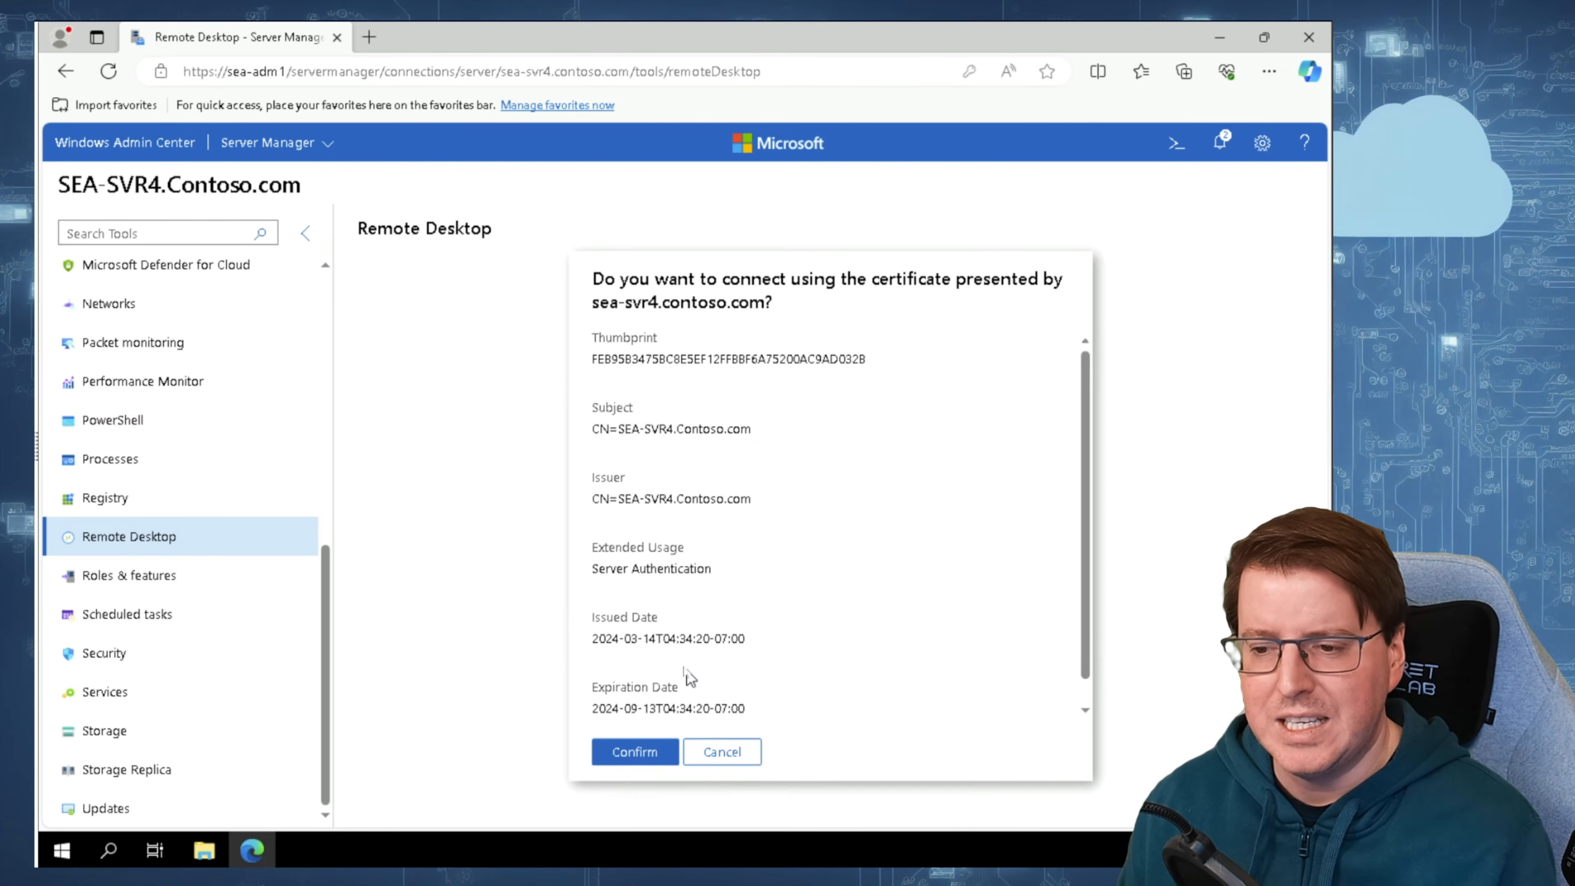
left_click(627, 749)
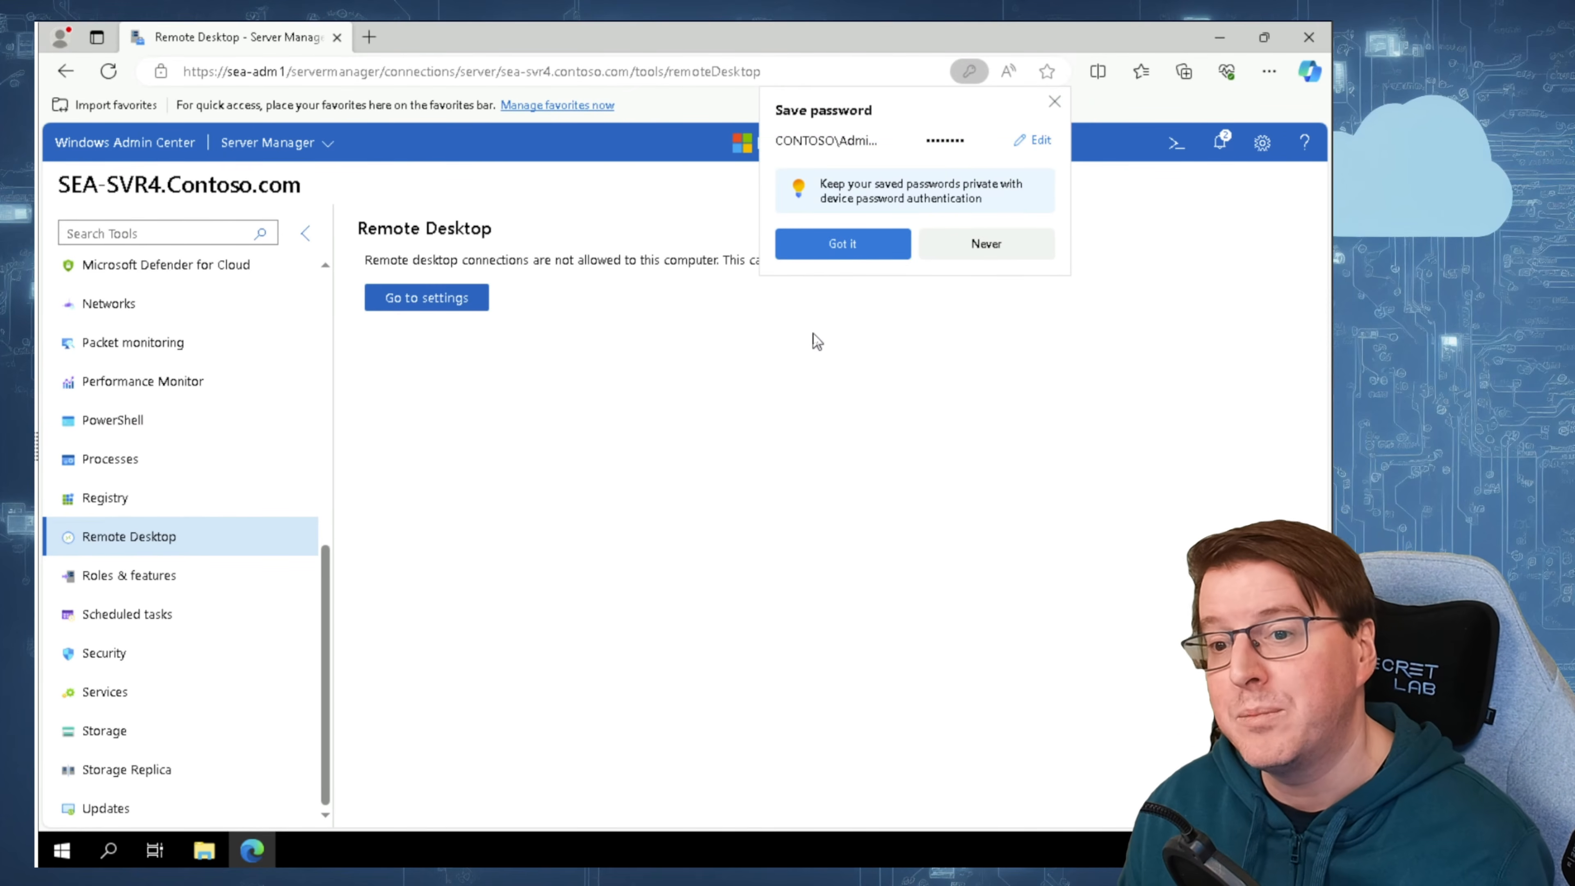
left_click(873, 243)
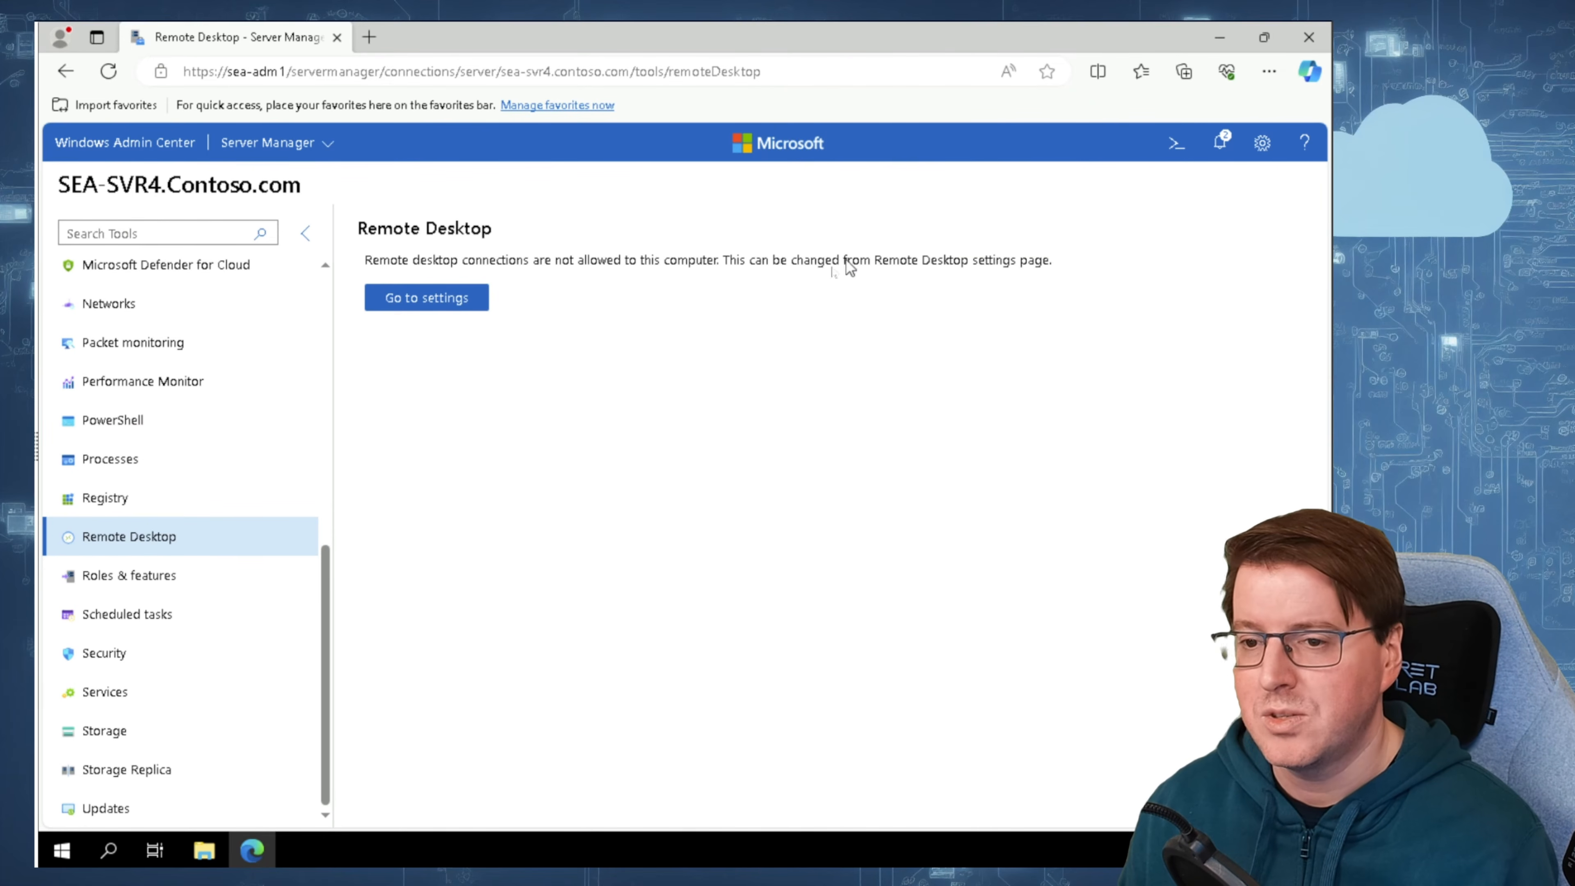
Step: Allow remote connections to the computer in SEA-SVR4's Remote Desktop settings and save the change
left_click(434, 304)
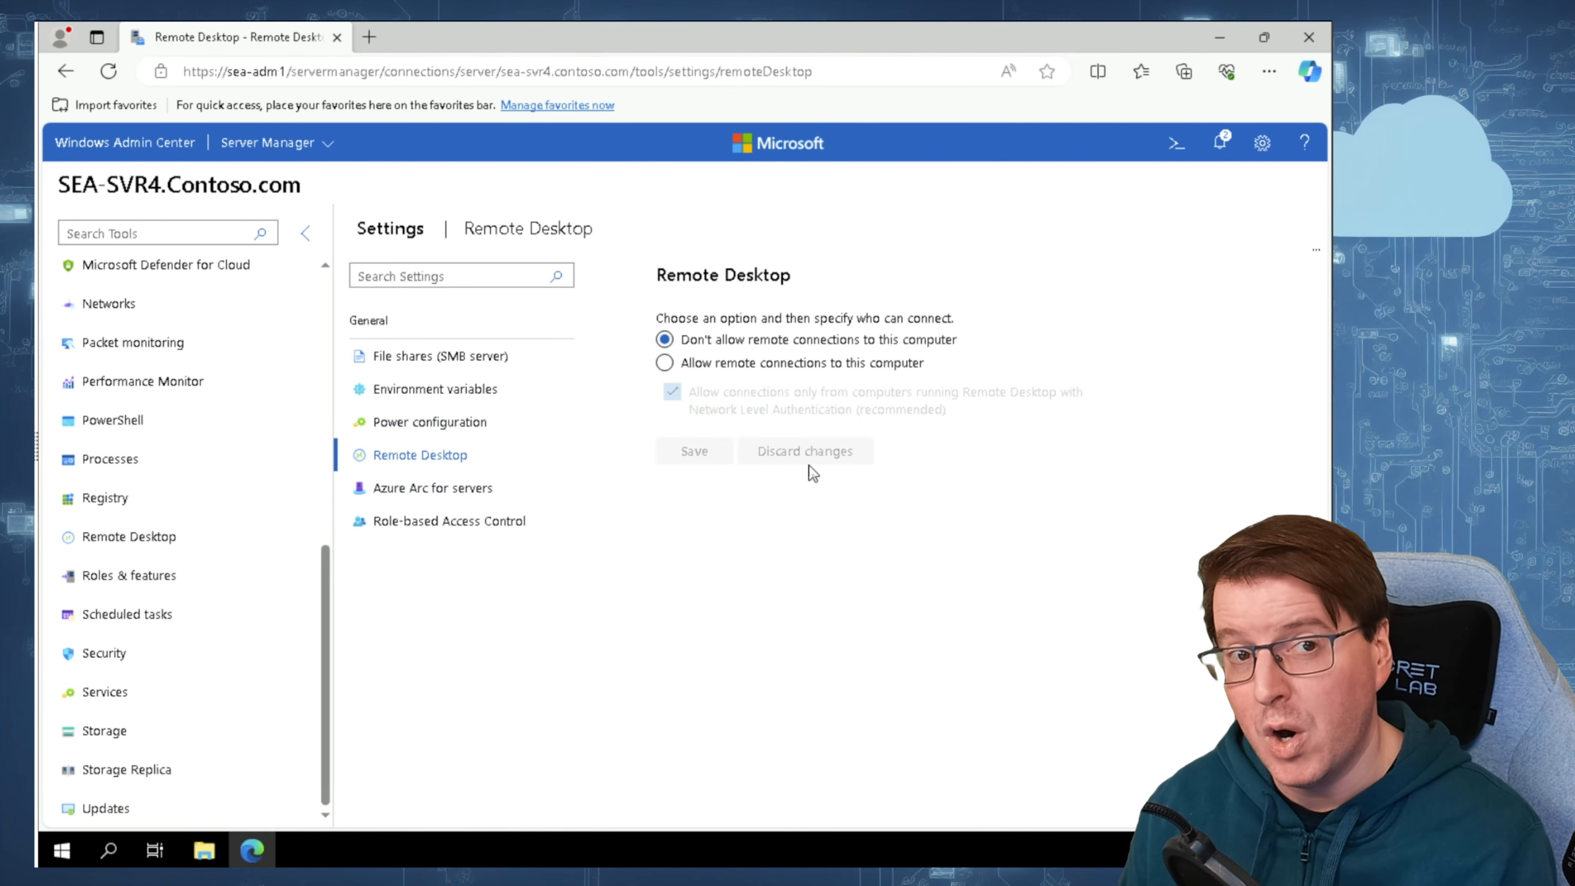
left_click(699, 365)
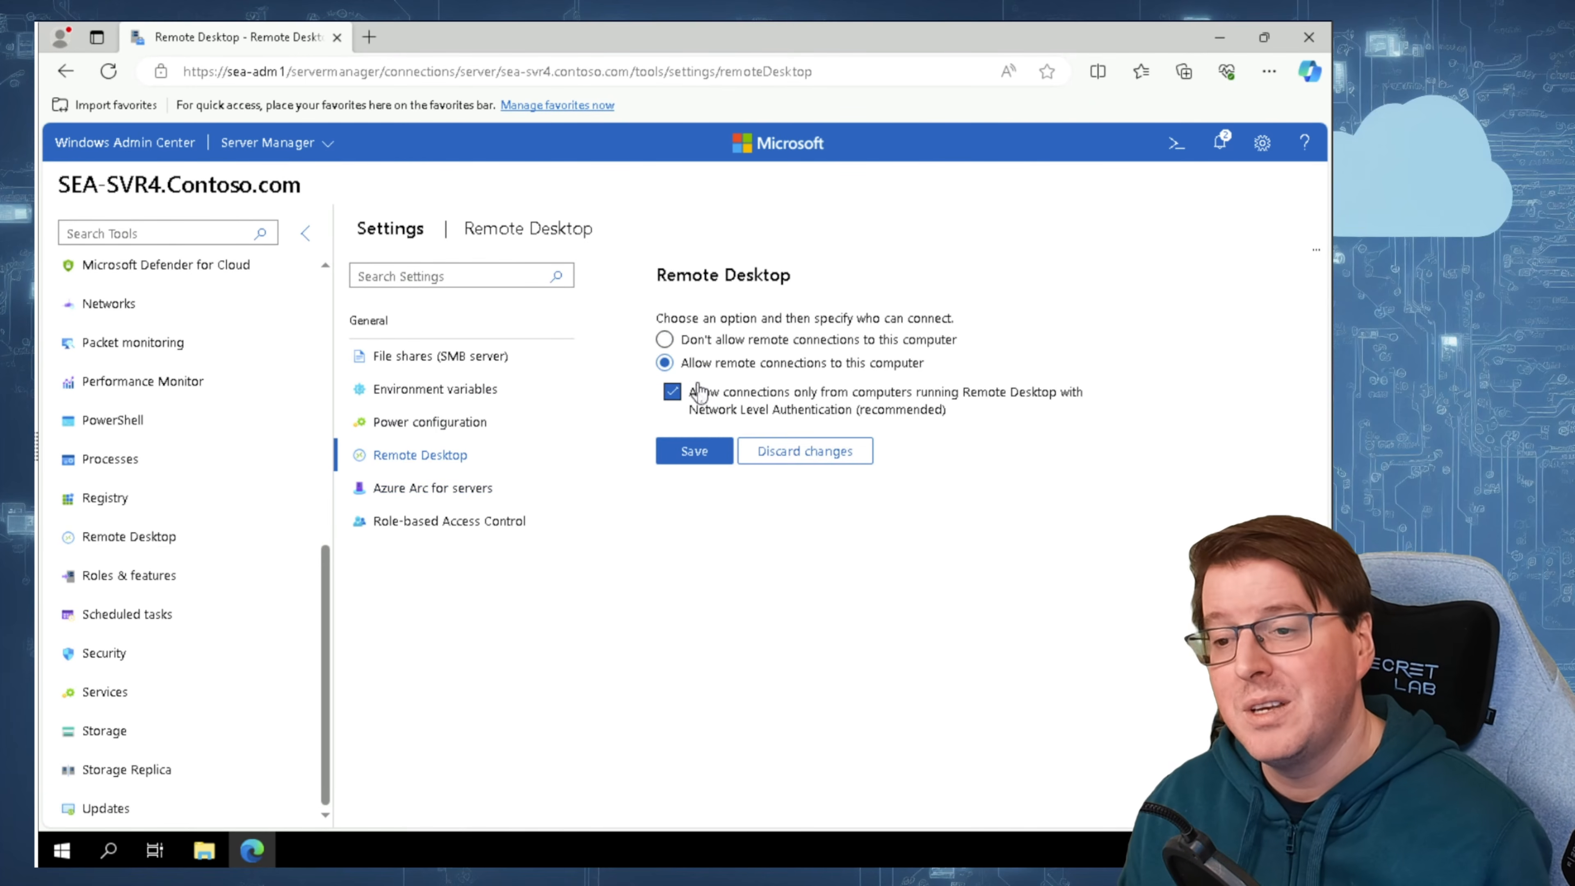
left_click(692, 449)
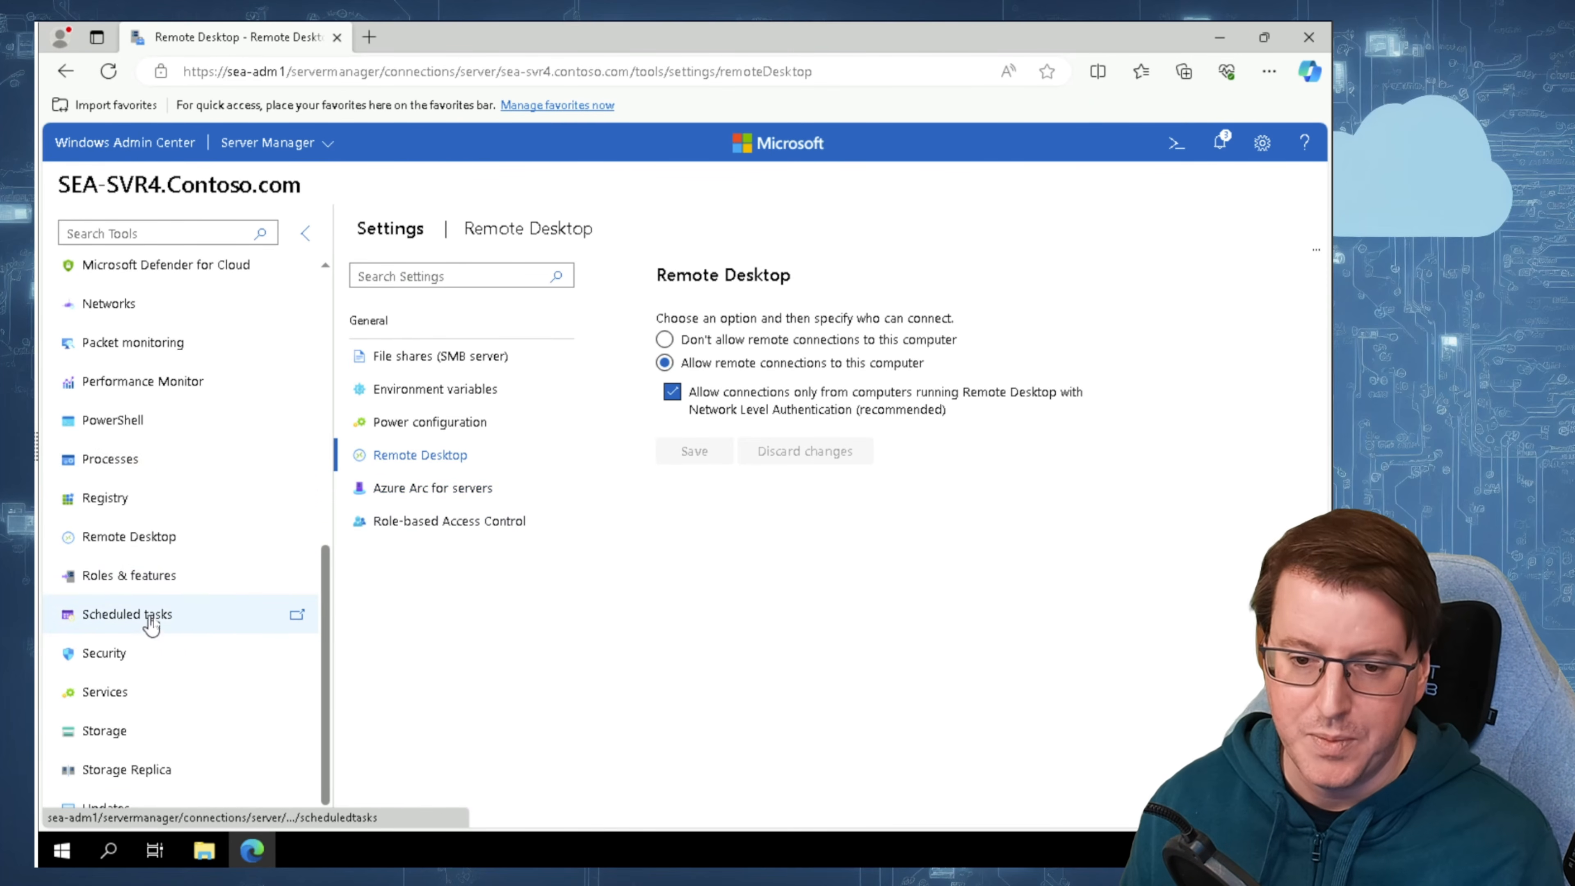
Step: Connect to SEA-SVR4 through Remote Desktop with the prefilled credentials, and leave the session for the Windows Admin Center home page
left_click(182, 546)
left_click(183, 550)
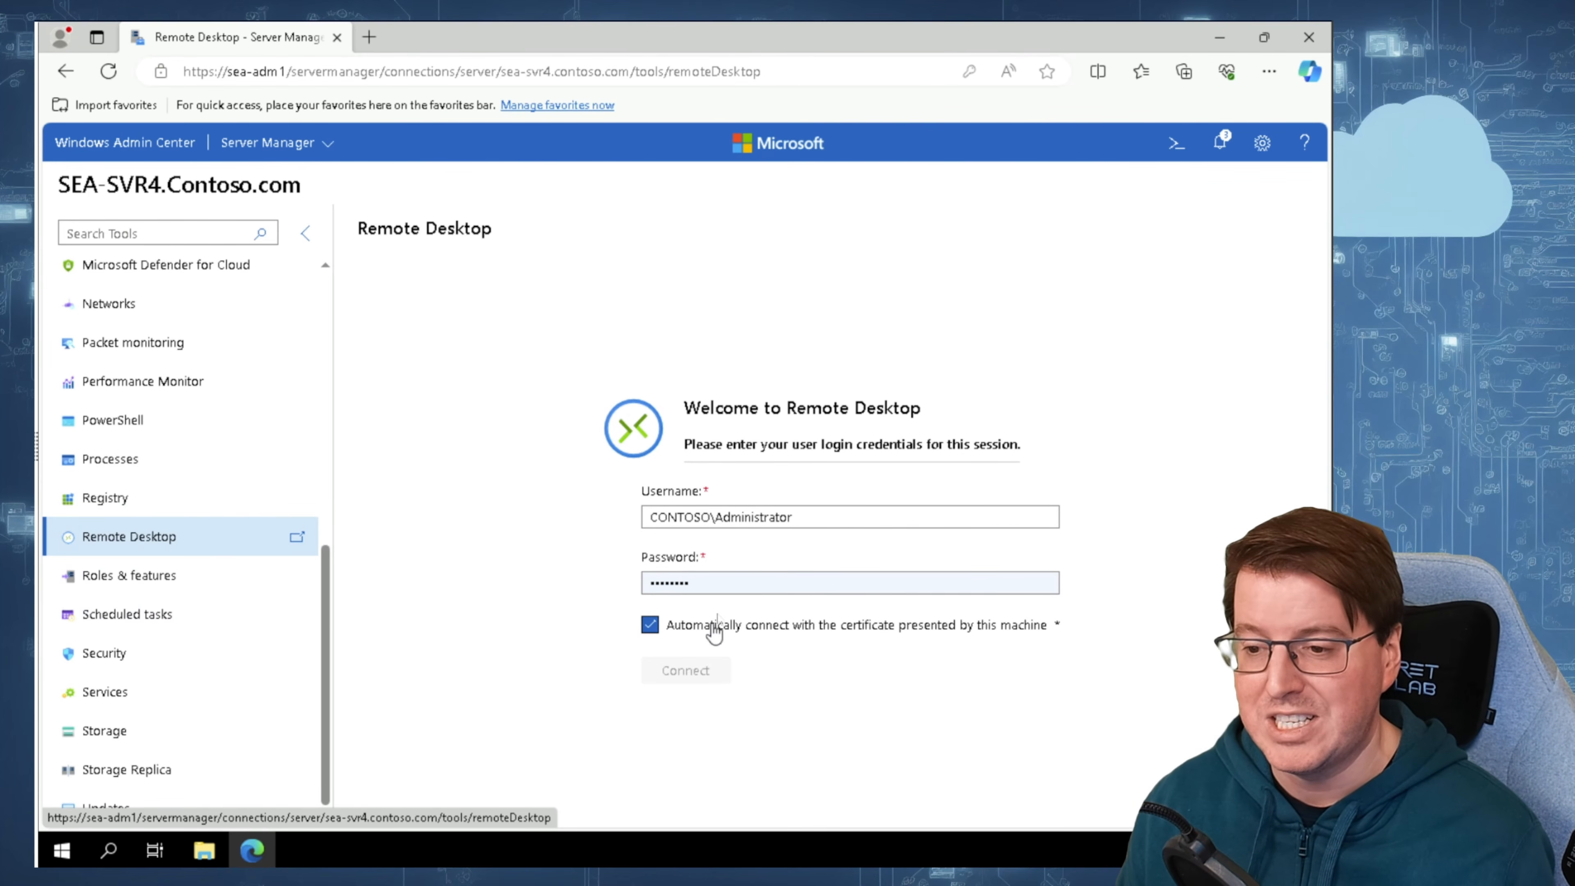
left_click(731, 584)
left_click(692, 645)
left_click(684, 668)
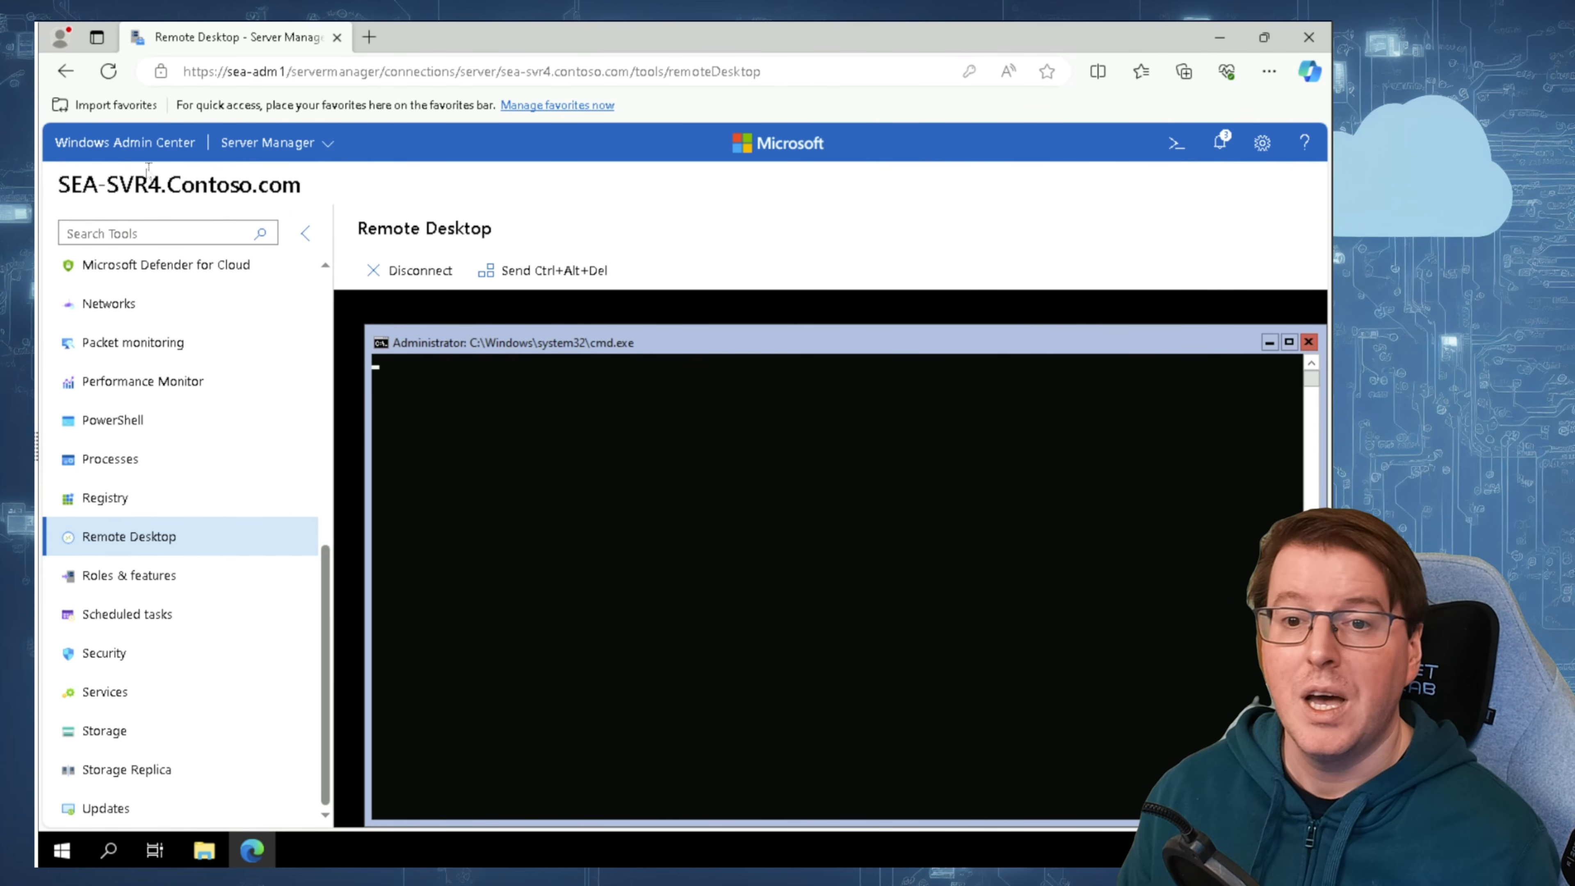
left_click(159, 147)
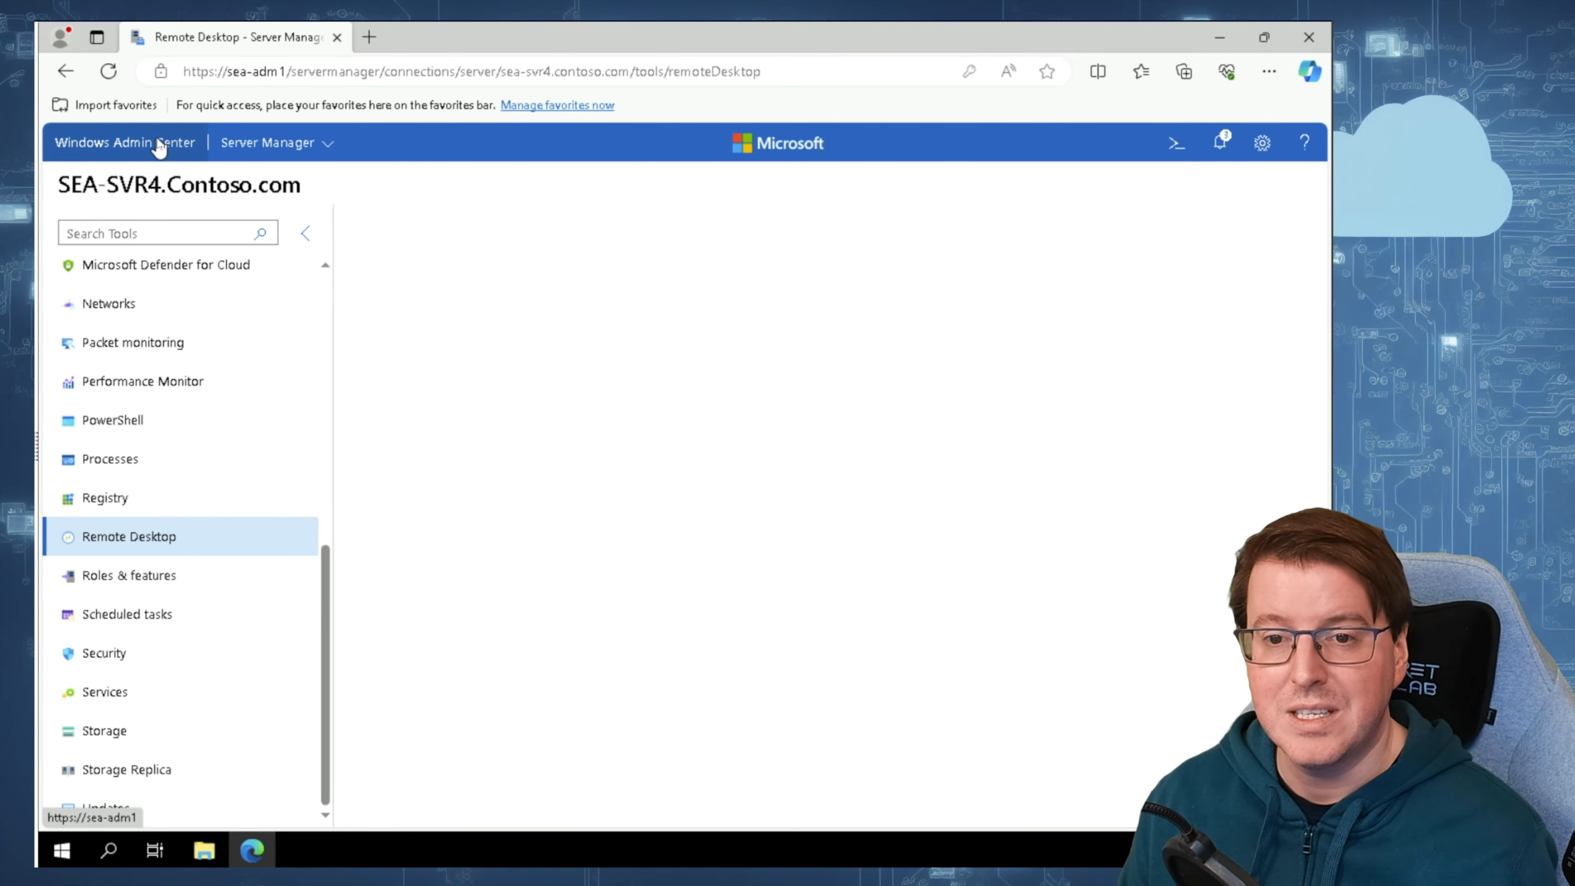